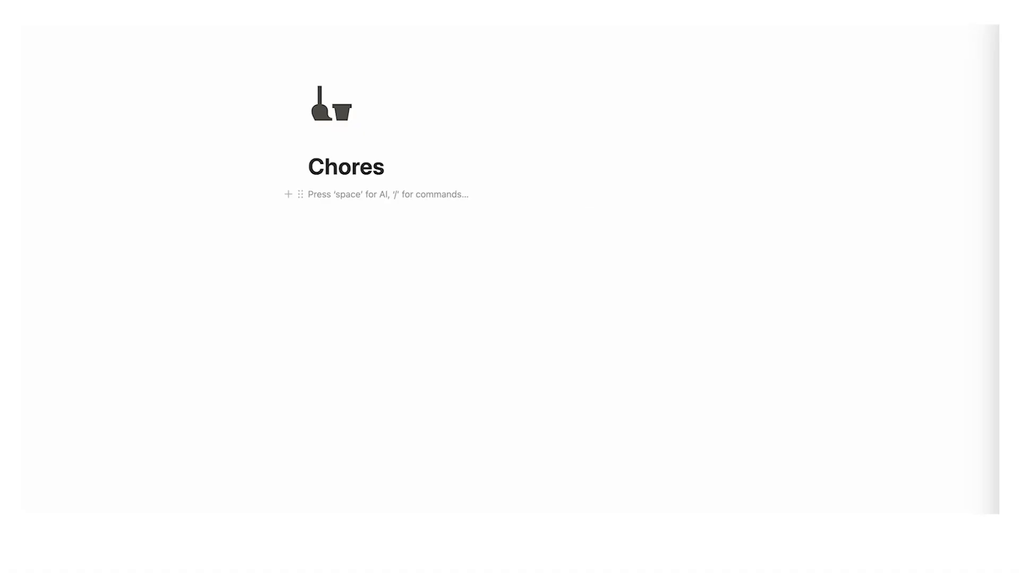
# Add a table view backed by a new database titled "Task List" to the Chores page
pyautogui.write('/da')
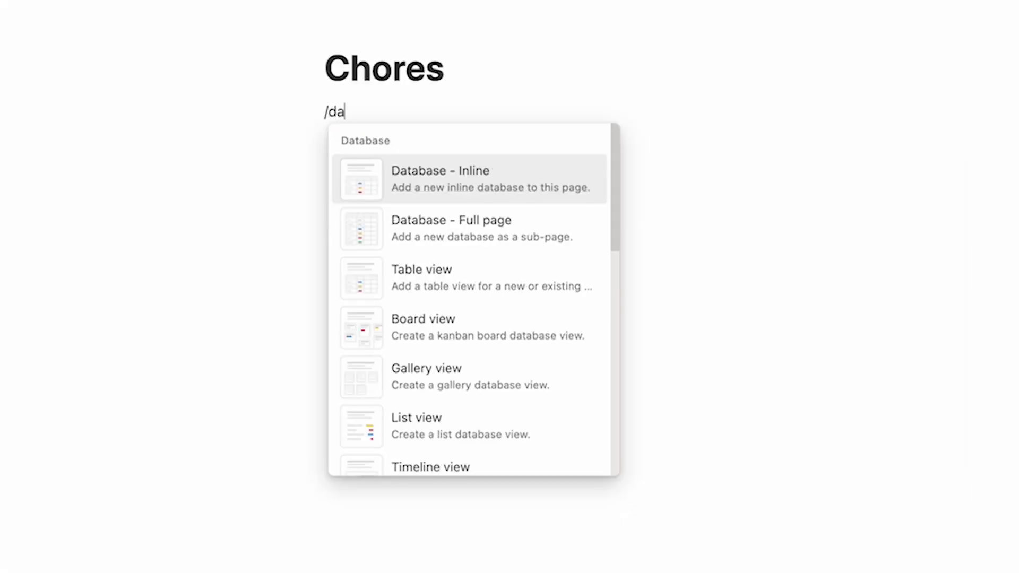
pyautogui.click(482, 280)
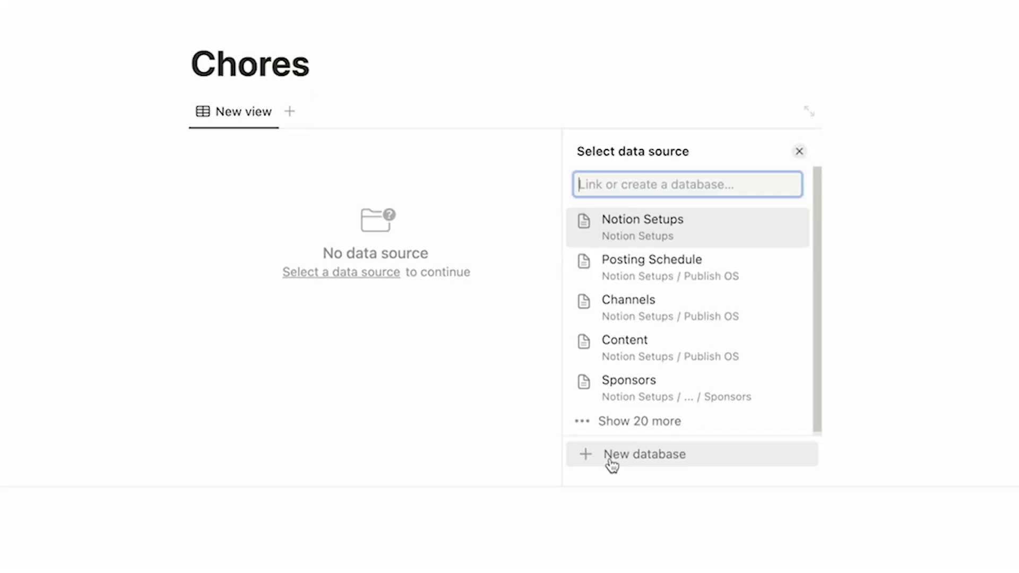
pyautogui.click(611, 461)
pyautogui.write('Task List')
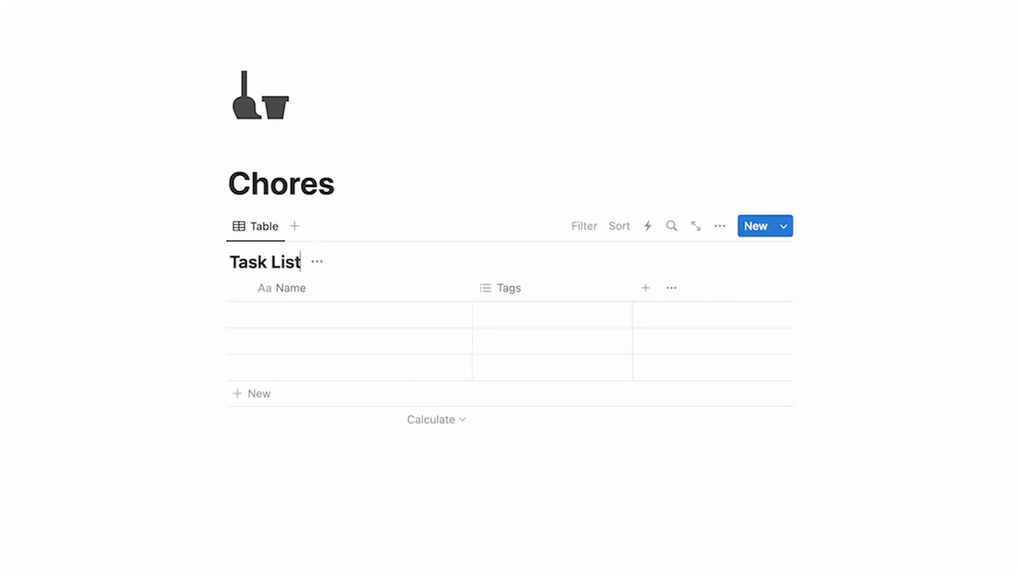
# Switch the Task List view to the Calendar layout and set the Chores page to full width
pyautogui.click(719, 229)
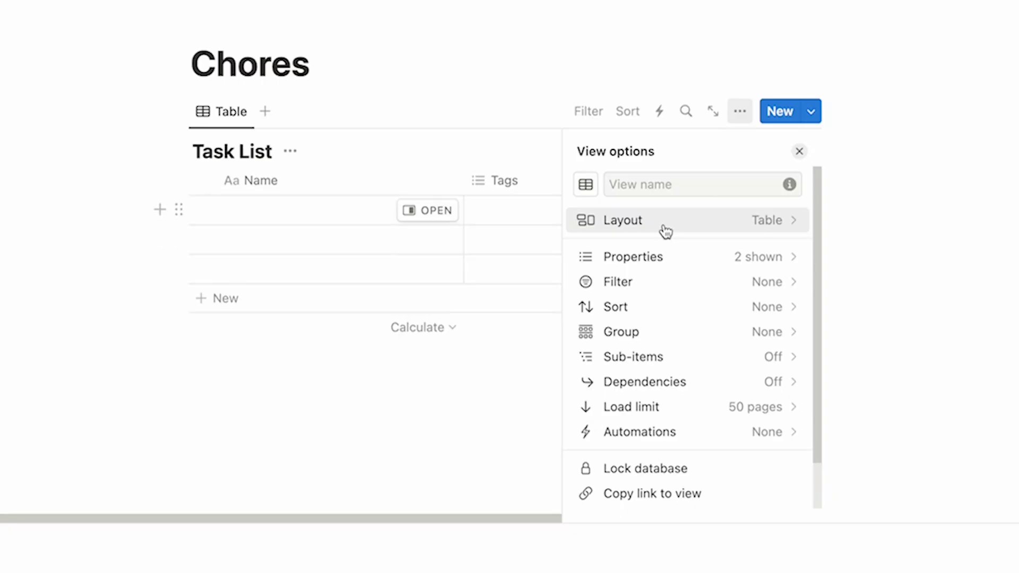
pyautogui.click(665, 230)
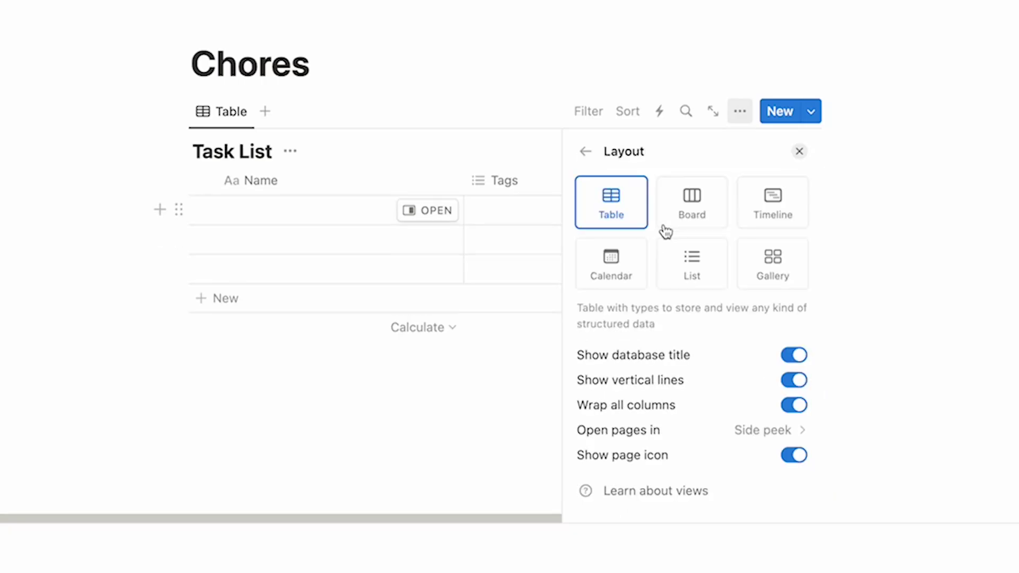
pyautogui.click(595, 263)
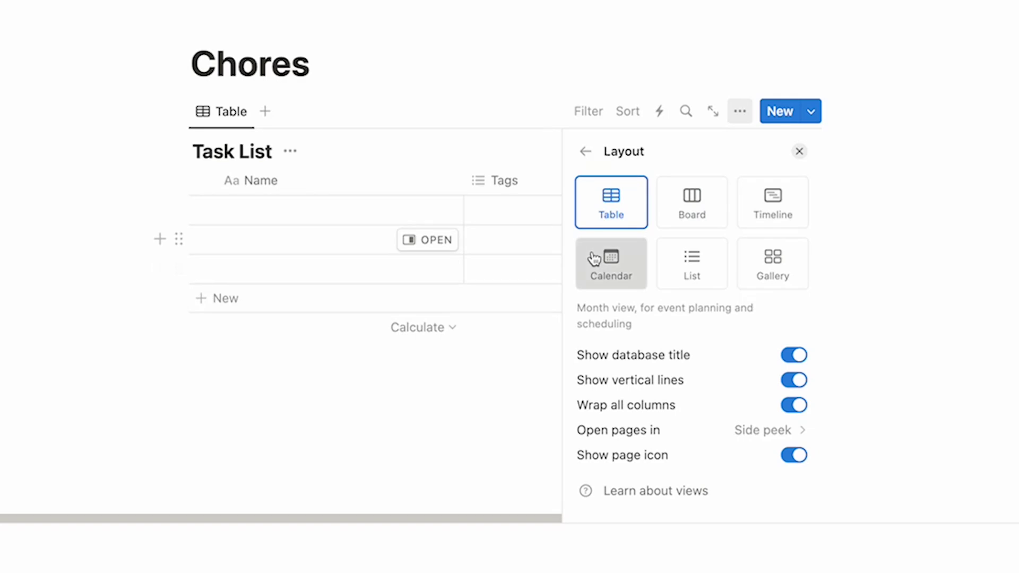
pyautogui.click(800, 153)
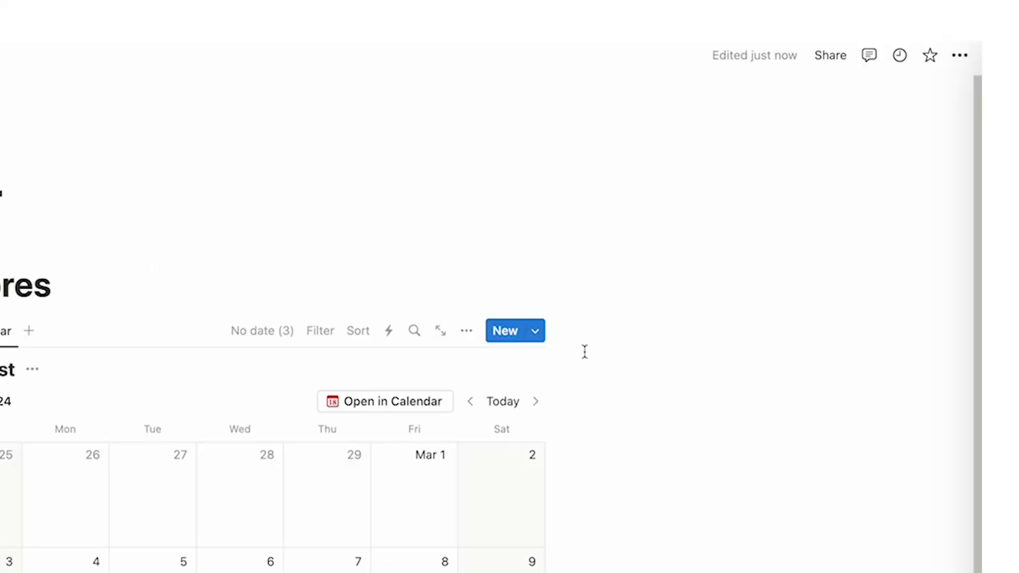
pyautogui.click(962, 56)
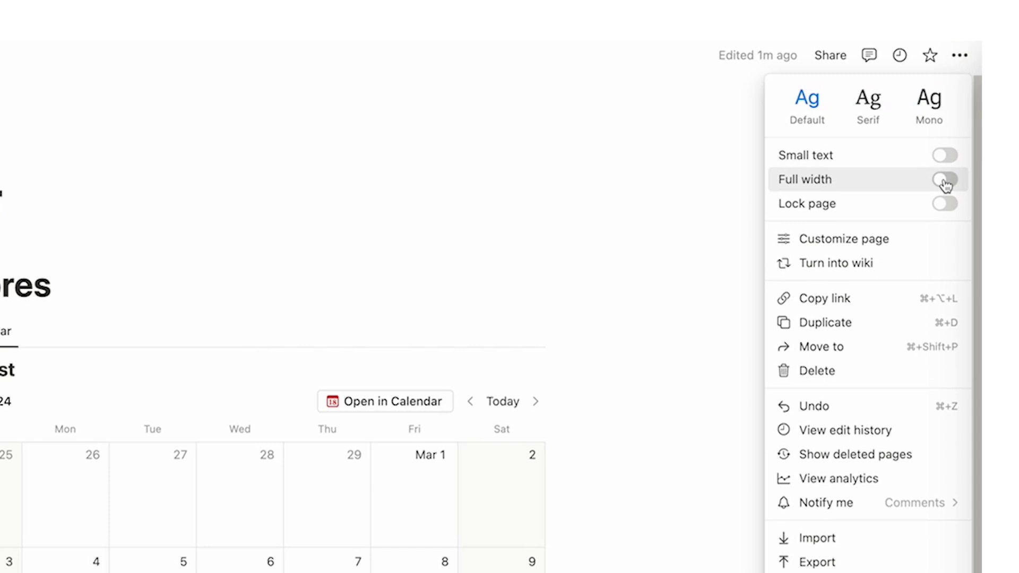
pyautogui.click(945, 180)
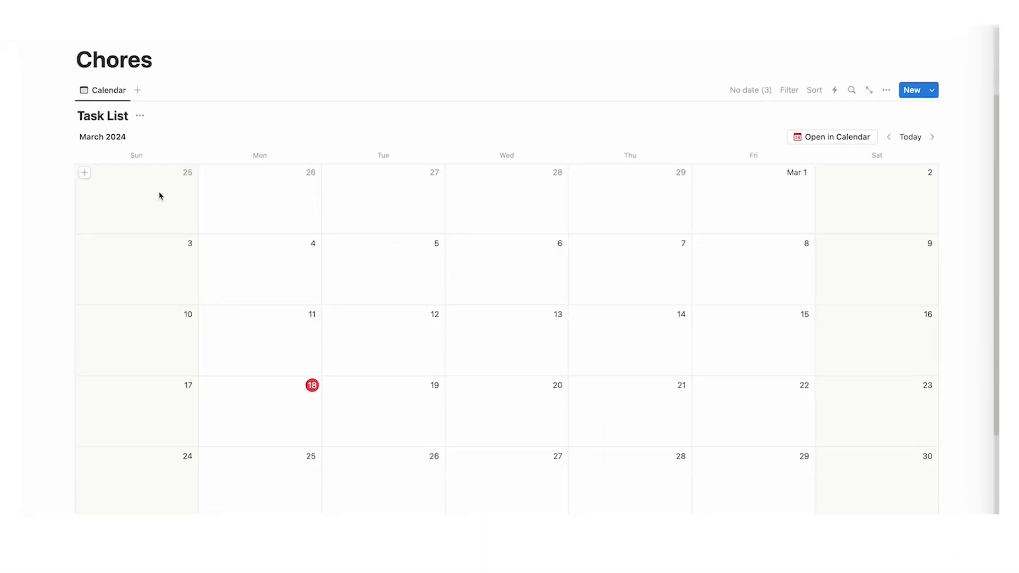
# Add a task named "Clean Fridge" on March 18 in the Task List calendar
pyautogui.scroll(1, 359, 320)
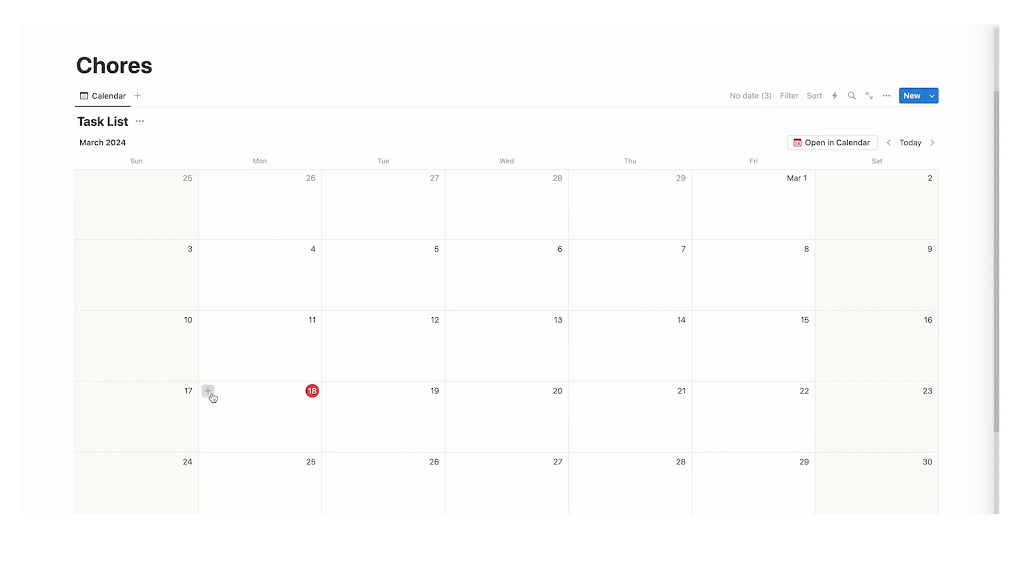
pyautogui.click(208, 391)
pyautogui.write('Clean')
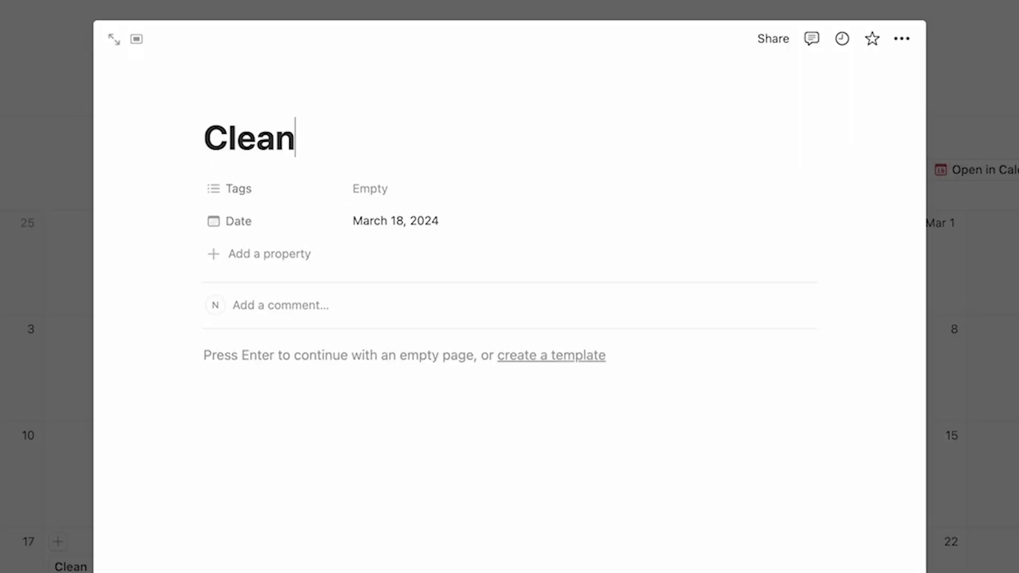
pyautogui.write(' Fridge')
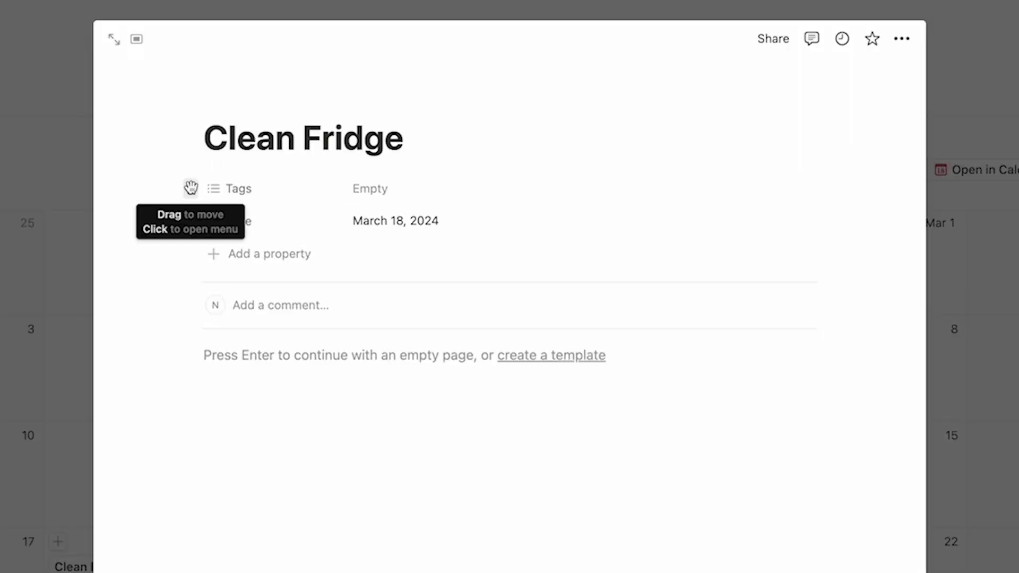
# Delete the Tags property from the Clean Fridge task and close the task page
pyautogui.click(191, 188)
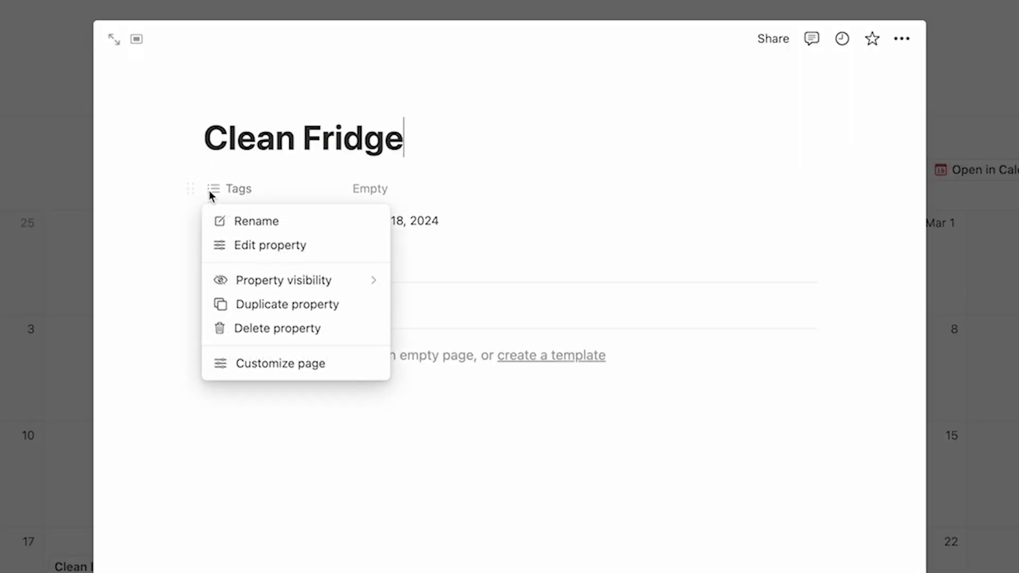
pyautogui.click(276, 332)
pyautogui.click(484, 385)
pyautogui.press('Escape')
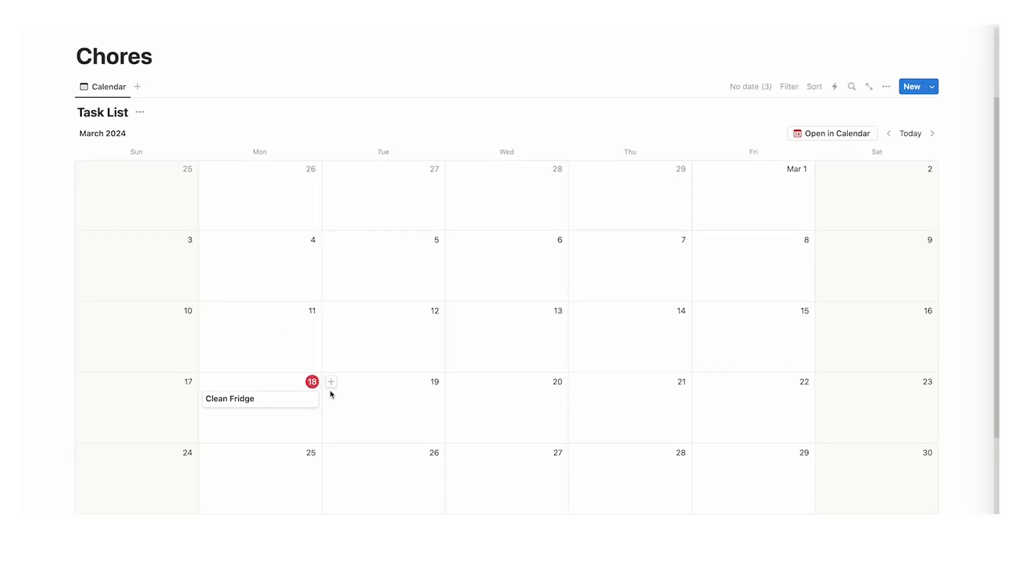
# Add a task named "Wash Car" on March 19 in the calendar and close its page
pyautogui.click(332, 382)
pyautogui.write('Wash Car')
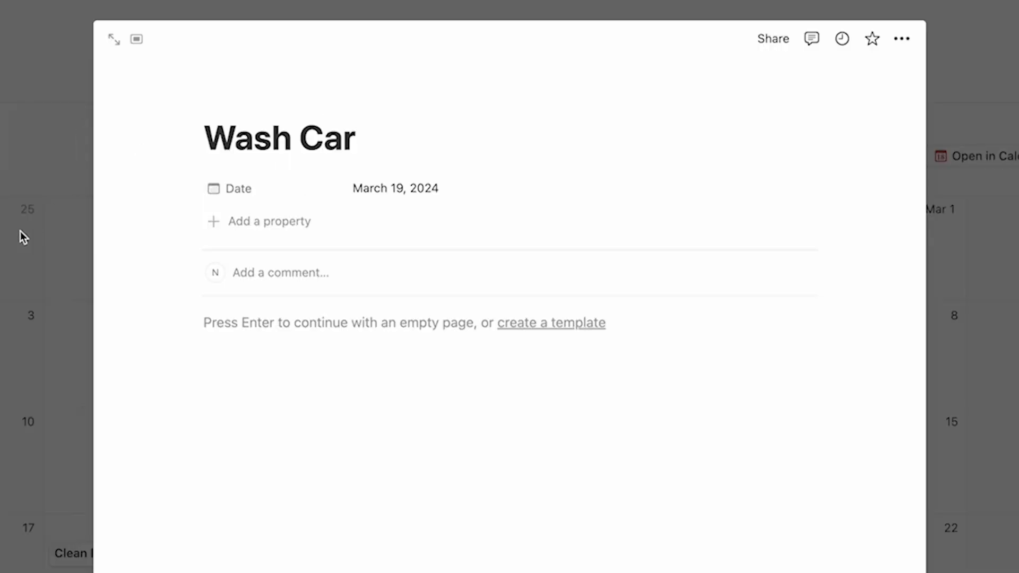
pyautogui.click(23, 237)
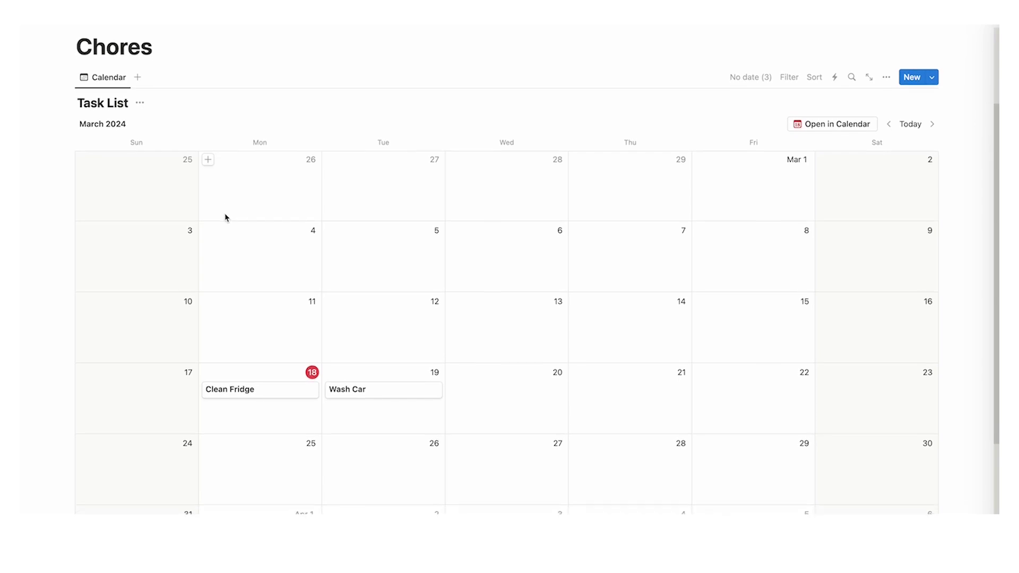
# Insert a gallery view below the calendar, backed by a new database titled "Projects List"
pyautogui.scroll(-5, 225, 217)
pyautogui.click(216, 465)
pyautogui.write('/')
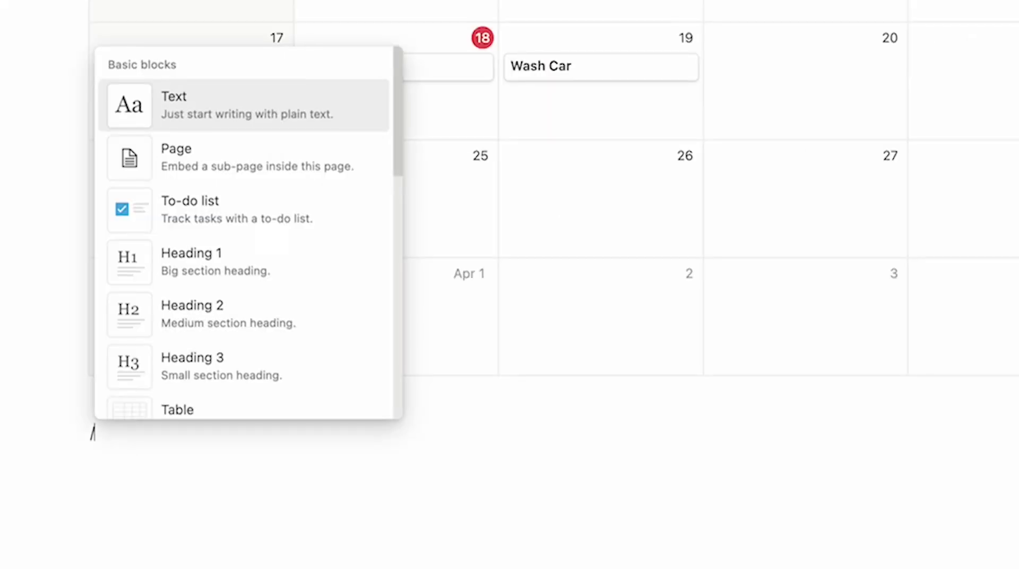
pyautogui.write('gall')
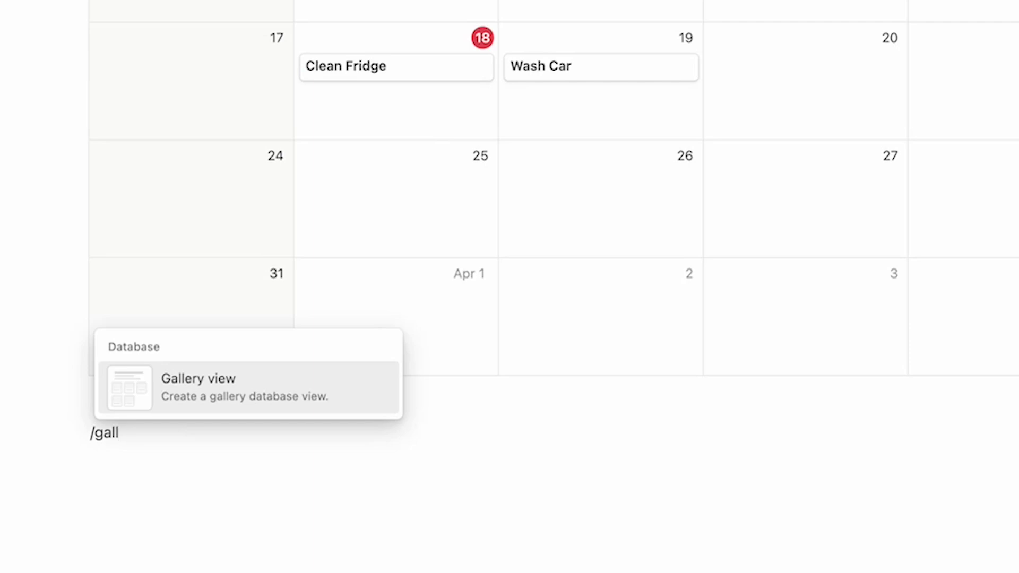
pyautogui.click(180, 397)
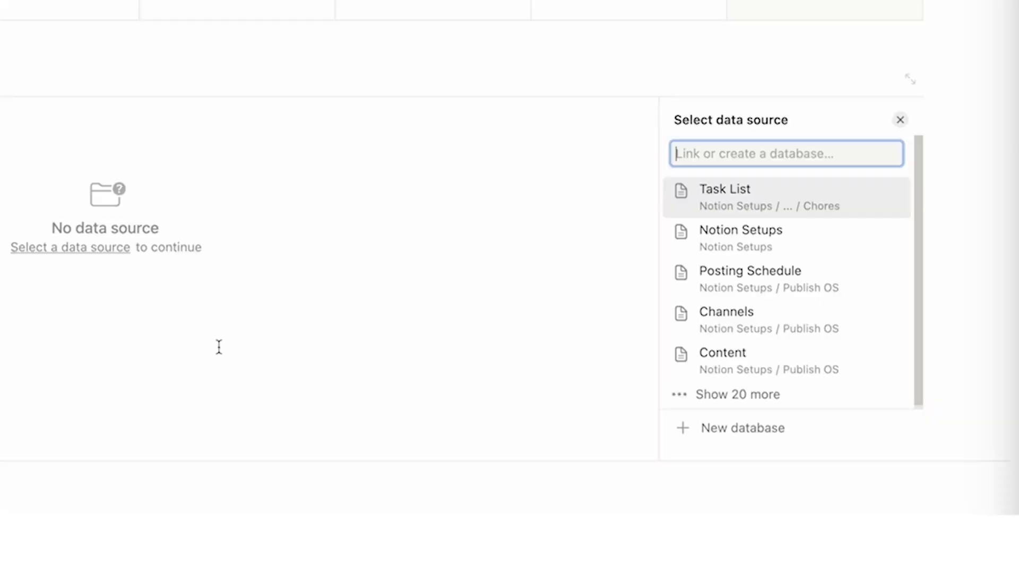
pyautogui.click(741, 440)
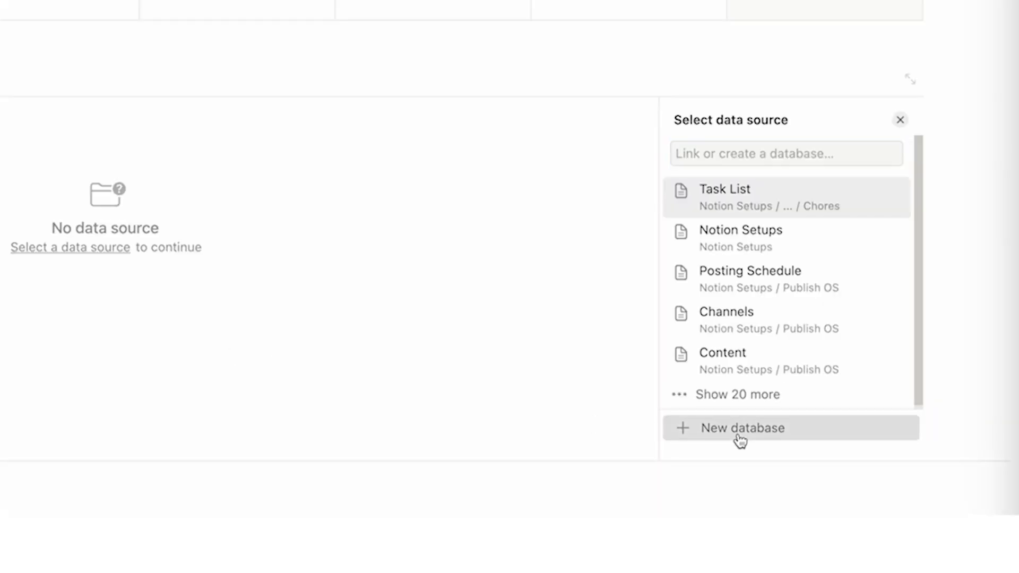
pyautogui.write('Projects List')
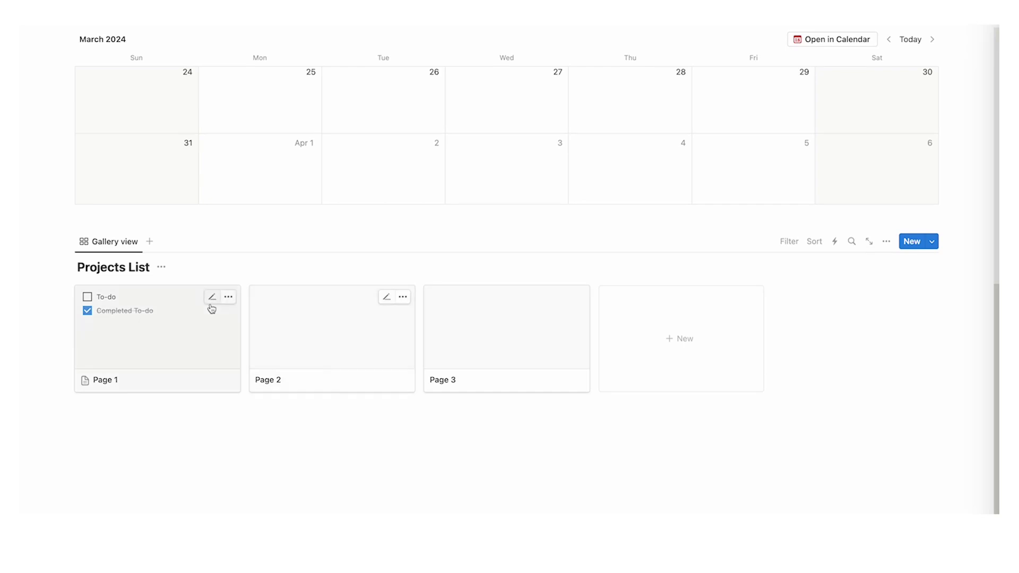
# Delete the sample cards Page 1, Page 2 and Page 3 from the Projects List gallery
pyautogui.rightClick(190, 325)
pyautogui.click(233, 113)
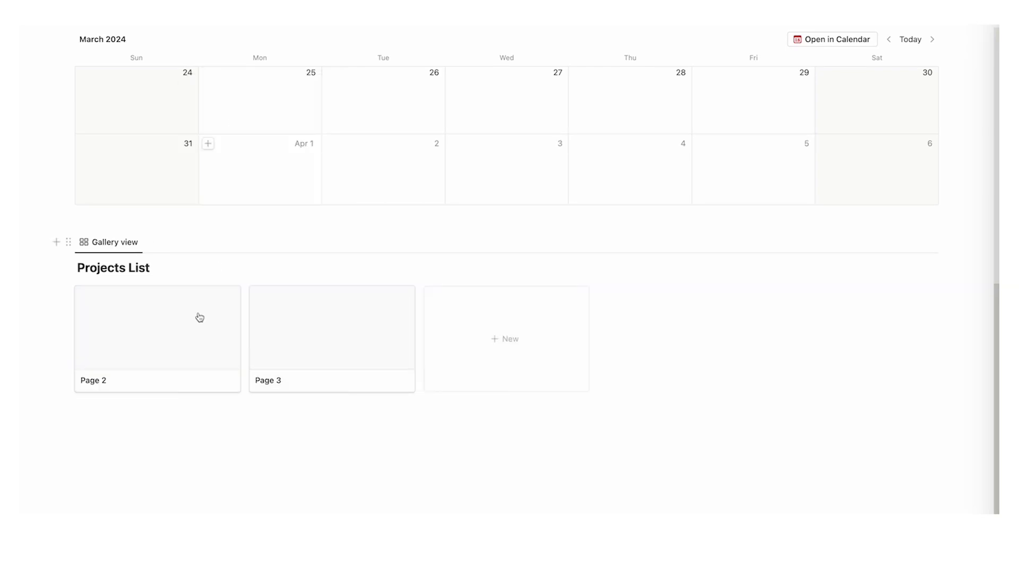
pyautogui.rightClick(198, 316)
pyautogui.click(186, 141)
pyautogui.rightClick(215, 308)
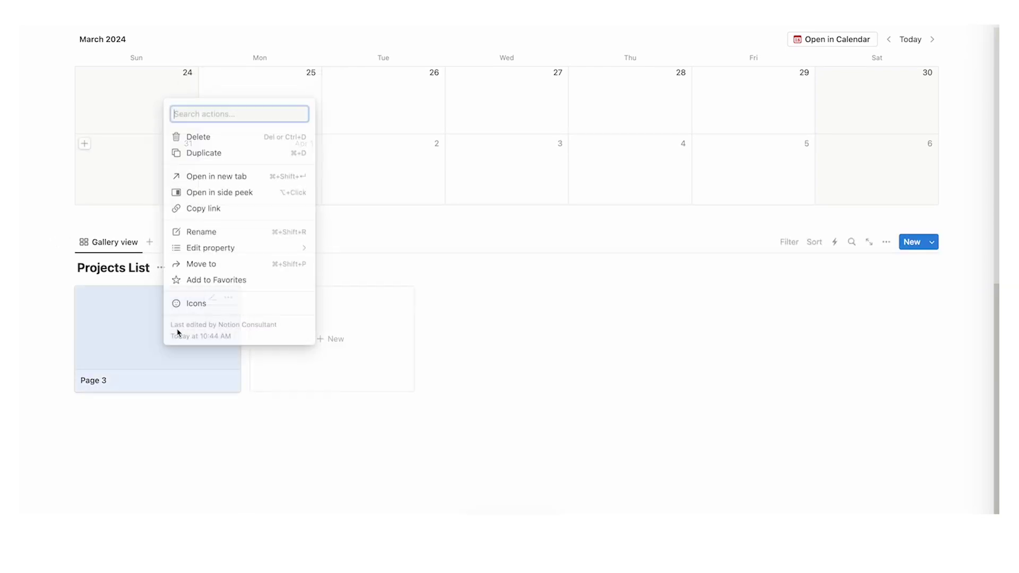
pyautogui.click(196, 136)
# Create a project named "Chores" with a broom and bucket icon in the Projects List gallery
pyautogui.click(159, 381)
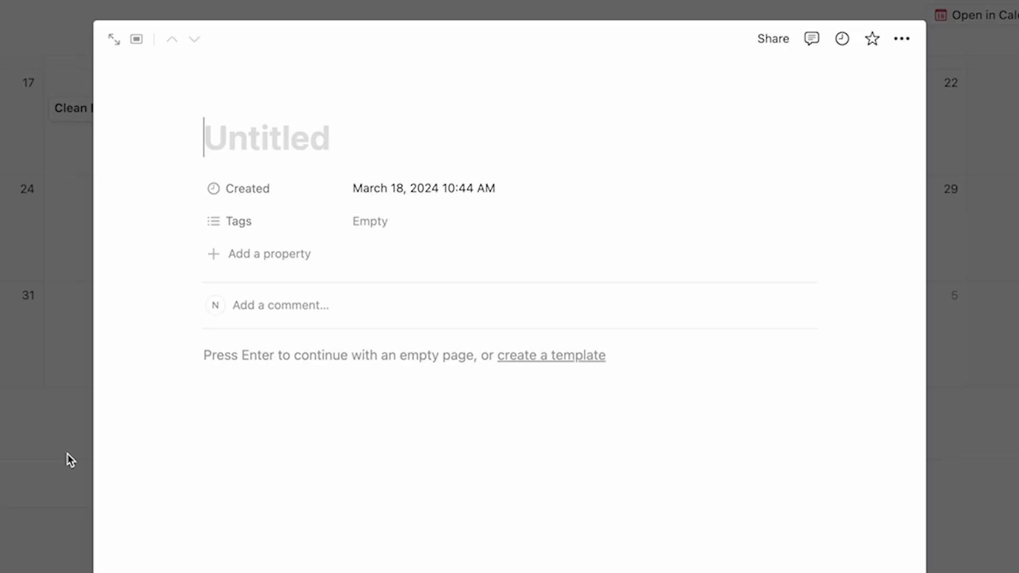
pyautogui.write('Chores')
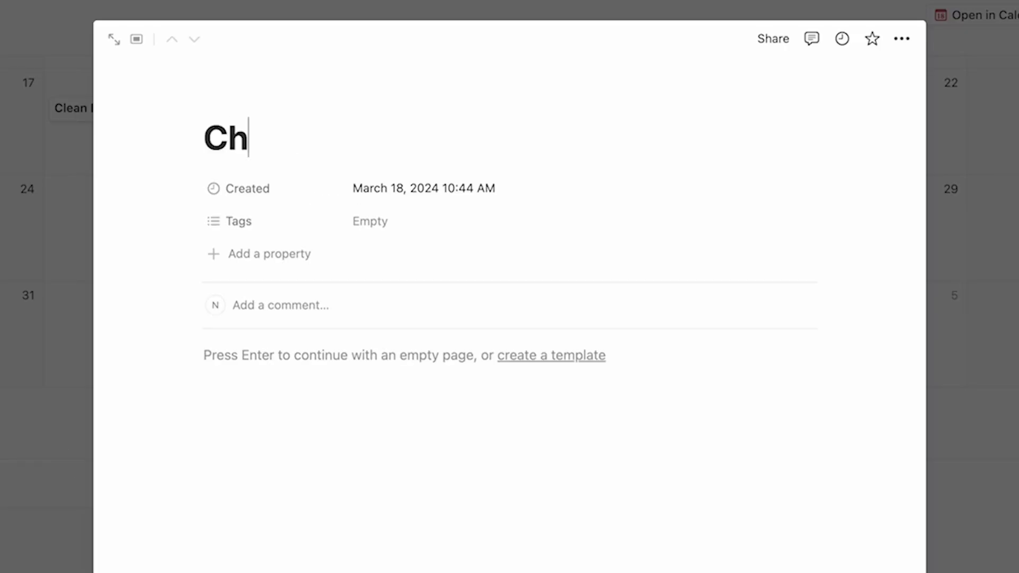
pyautogui.click(223, 116)
pyautogui.click(140, 229)
pyautogui.moveTo(85, 336)
pyautogui.click(32, 363)
pyautogui.press('Escape')
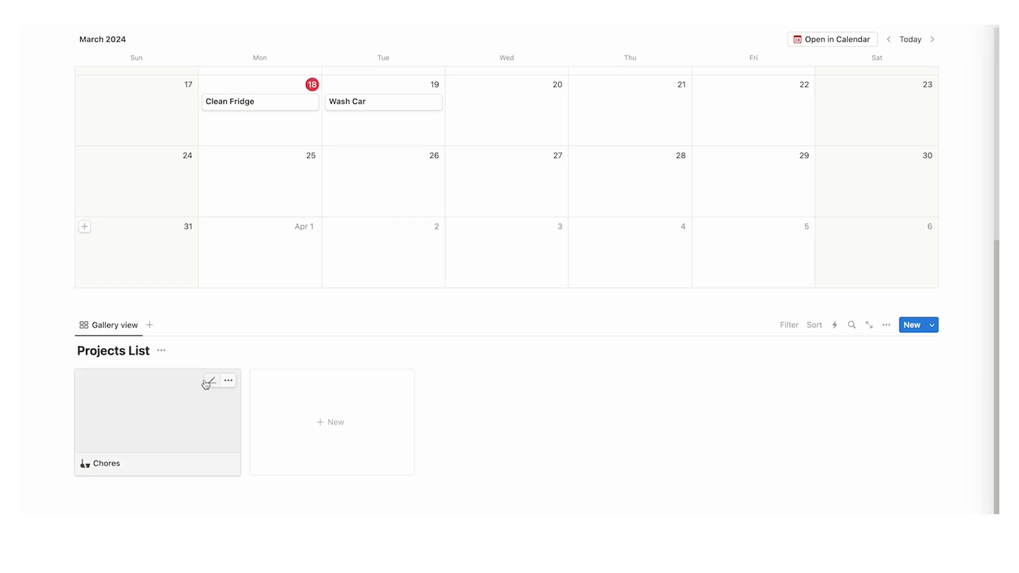
# Give the Chores project page a cover, using an Unsplash image of a gloved hand holding a yellow bottle found by searching "chore"
pyautogui.click(123, 398)
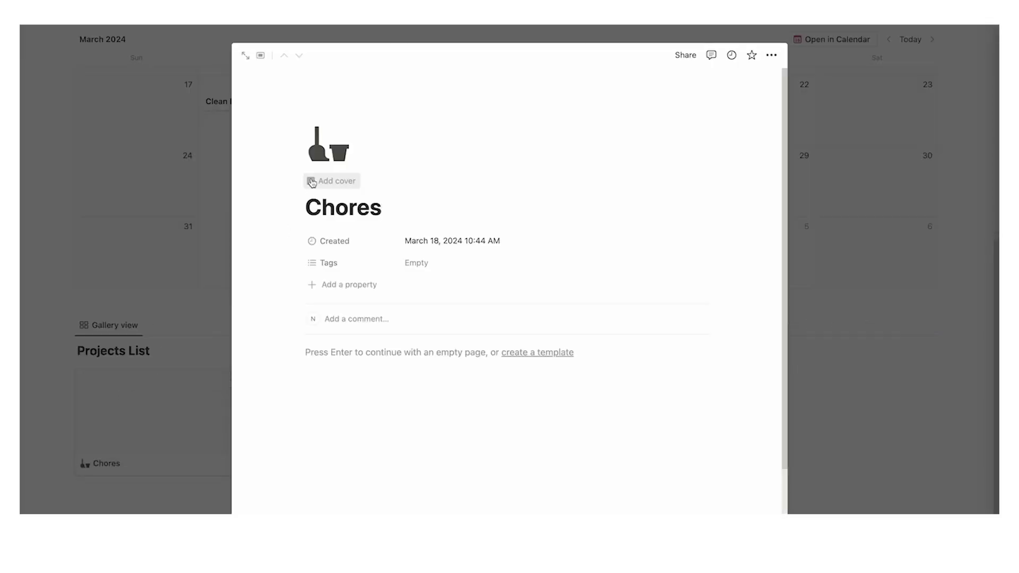
pyautogui.click(346, 187)
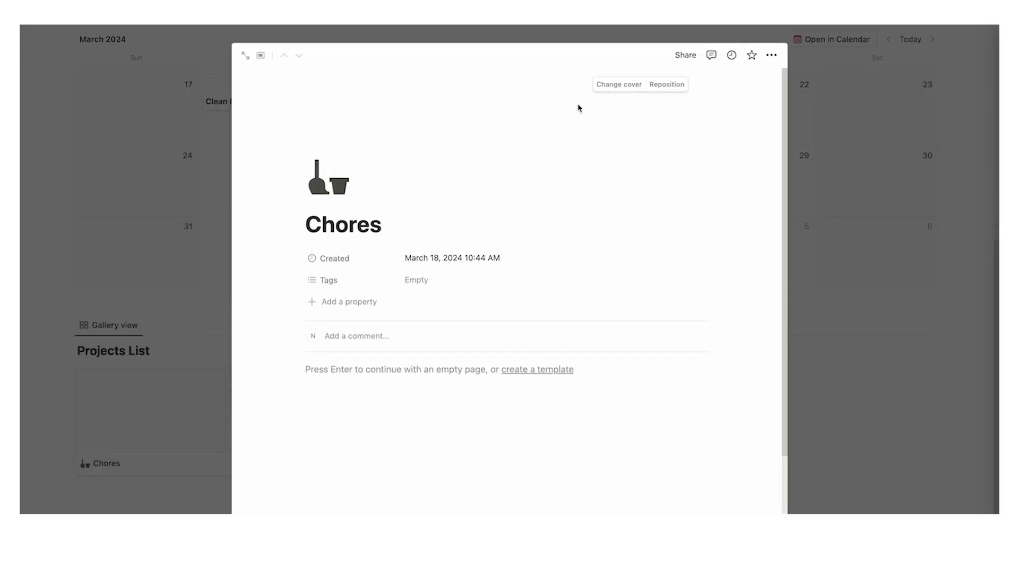
pyautogui.click(605, 87)
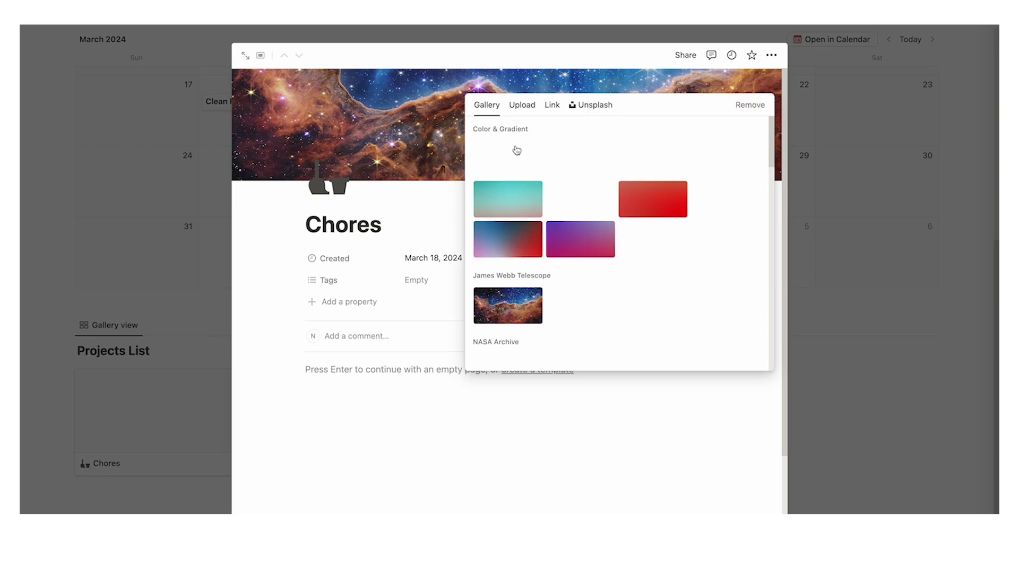
pyautogui.click(452, 151)
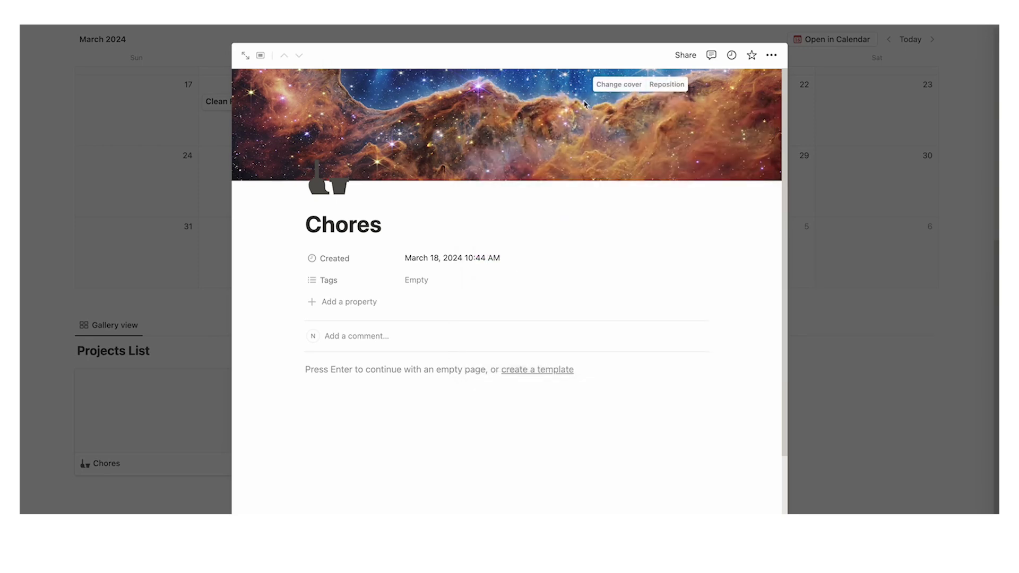
pyautogui.click(619, 84)
pyautogui.click(591, 105)
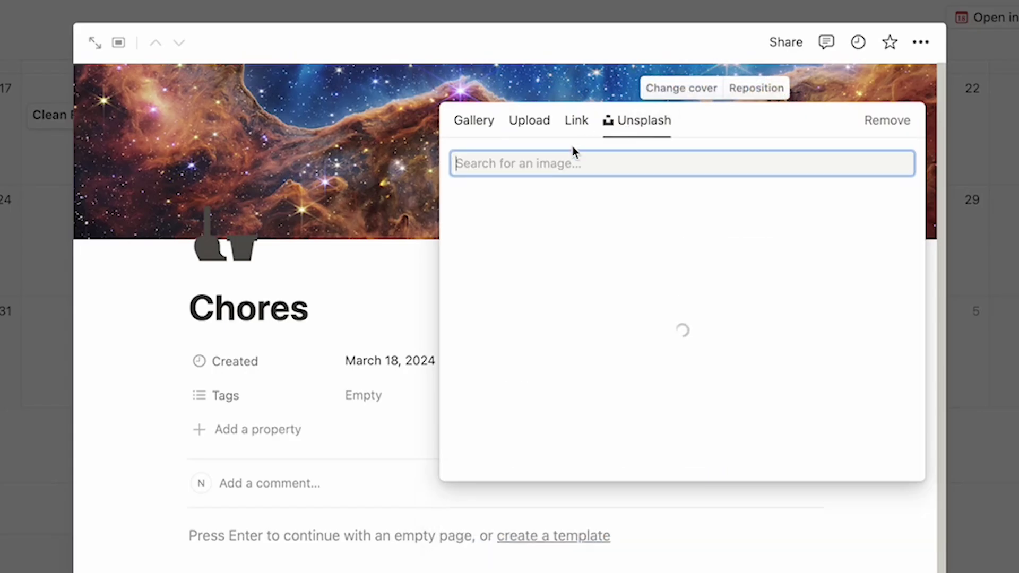
pyautogui.write('chore')
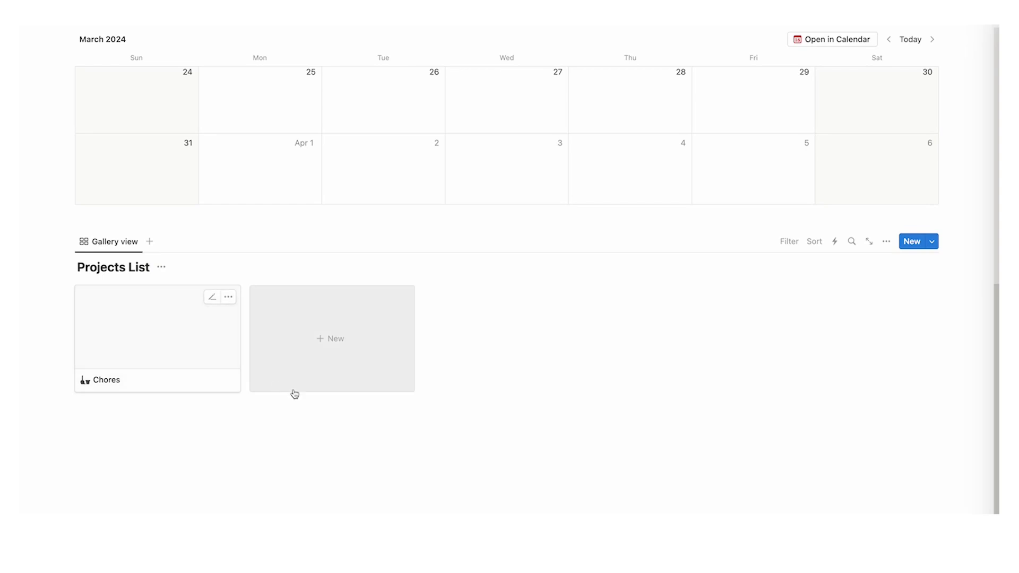
# Write "blah blah" in the body of the Chores project page and close the page
pyautogui.click(147, 340)
pyautogui.write('blah blah')
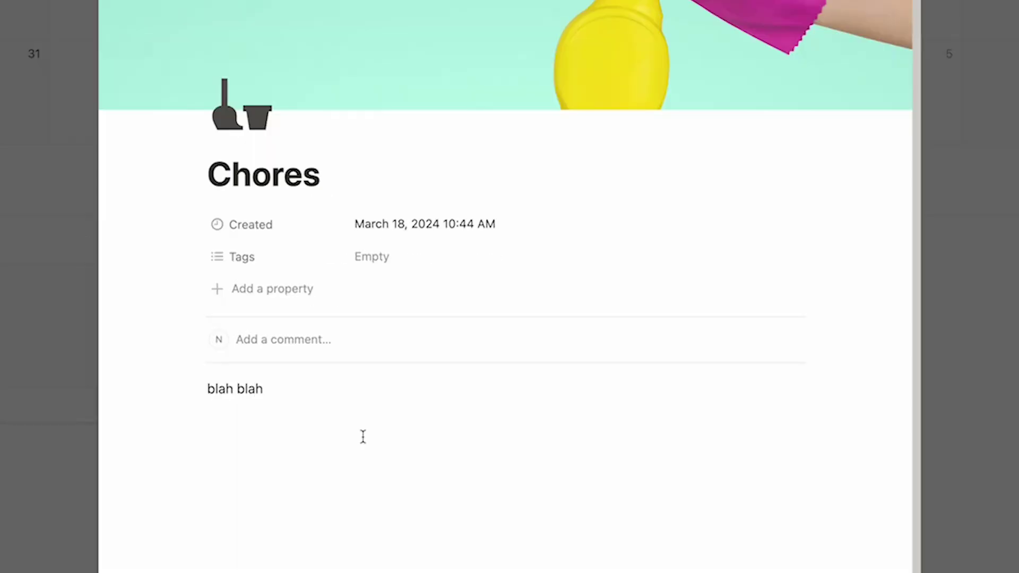
pyautogui.press('Escape')
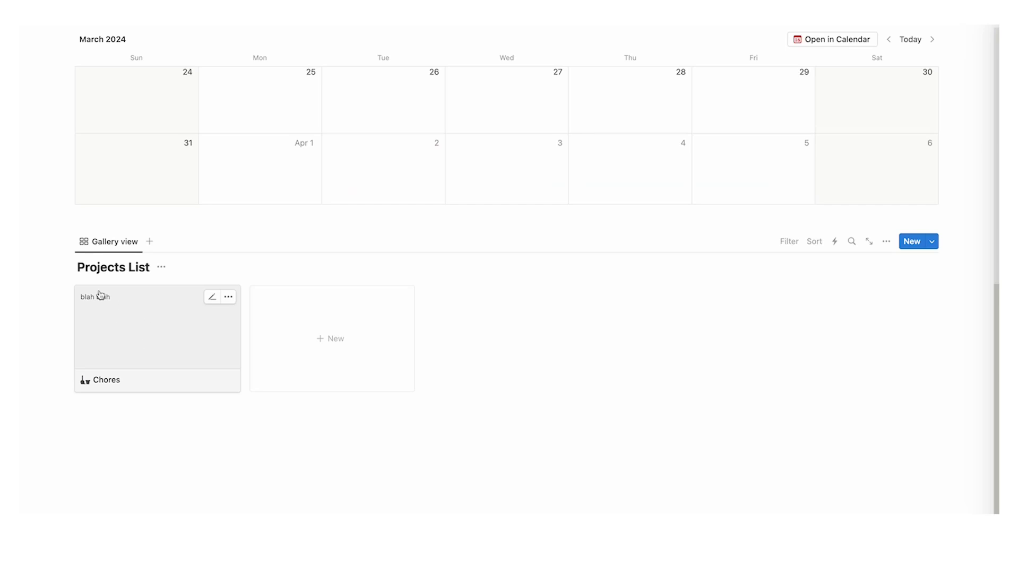
# Open the Chores project page from the gallery to check its cover image, and close it
pyautogui.click(180, 333)
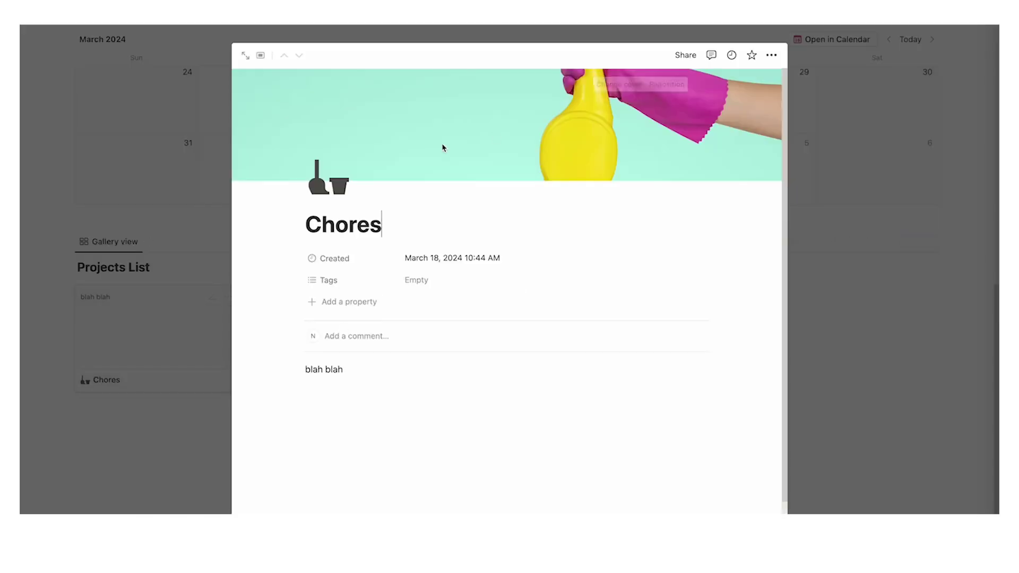
pyautogui.click(815, 245)
pyautogui.click(169, 330)
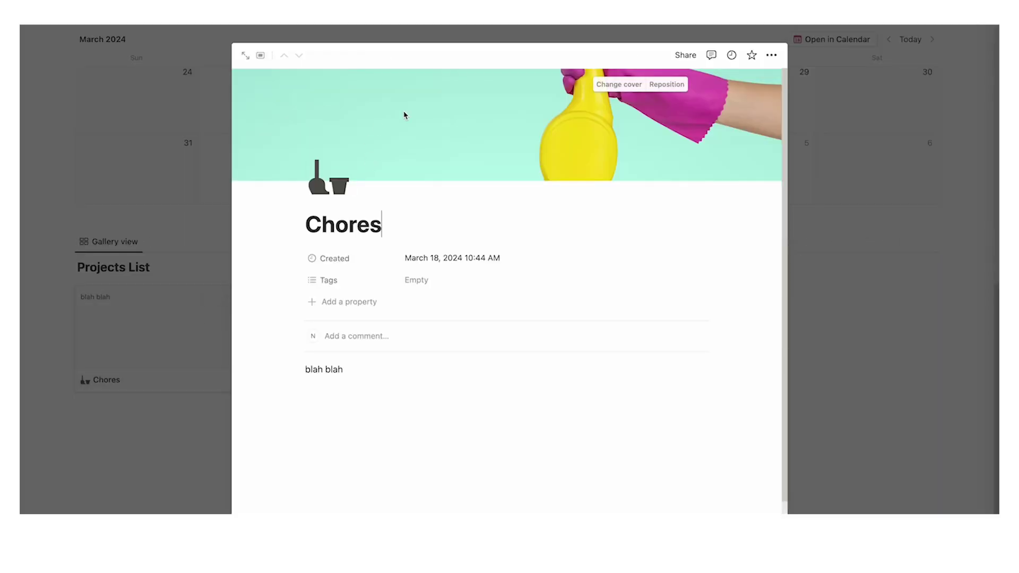
pyautogui.click(846, 305)
# Set the Projects List gallery's card preview to Page cover and choose a smaller card size
pyautogui.click(887, 241)
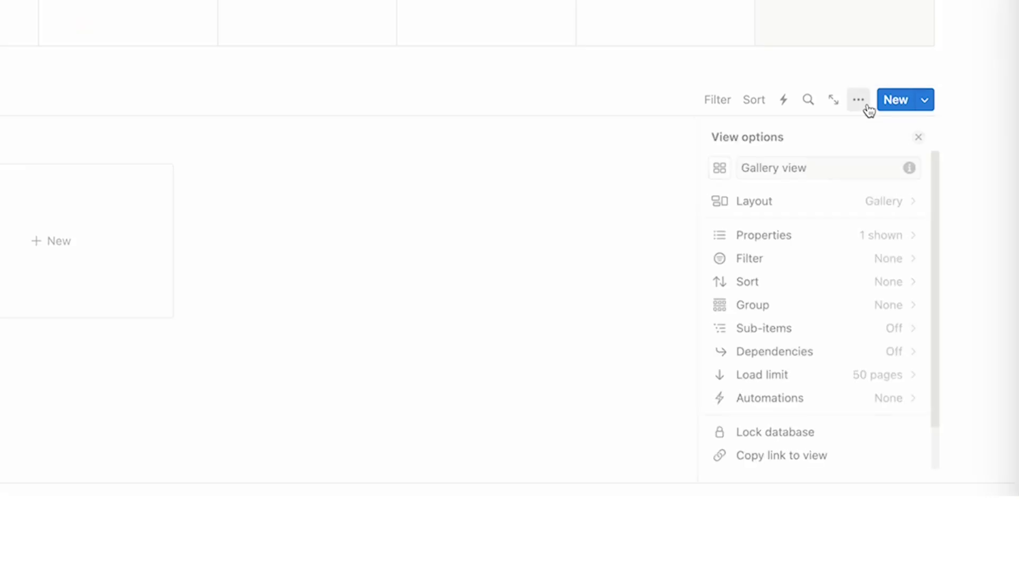
pyautogui.click(817, 205)
pyautogui.scroll(-2, 777, 266)
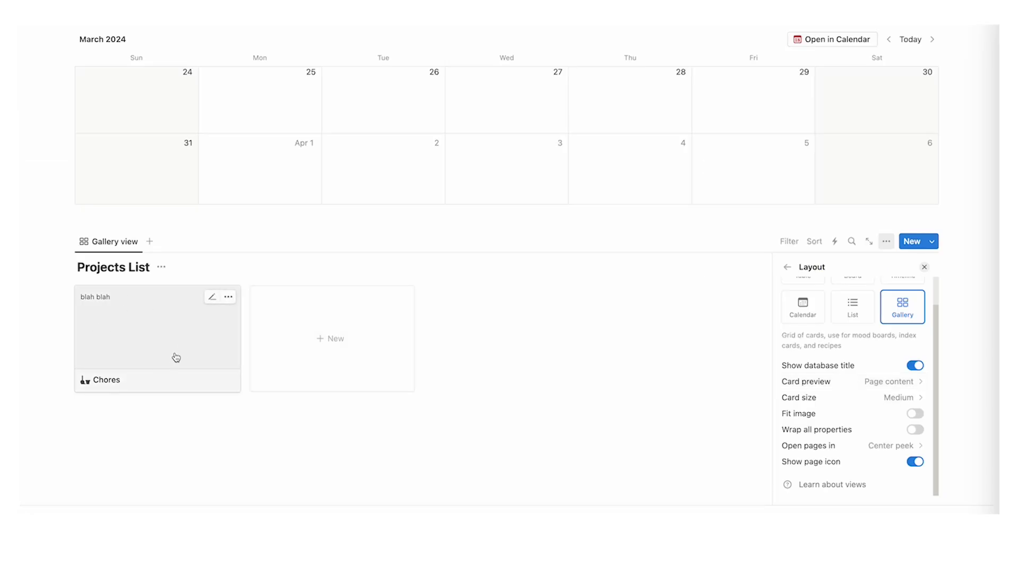
pyautogui.click(818, 381)
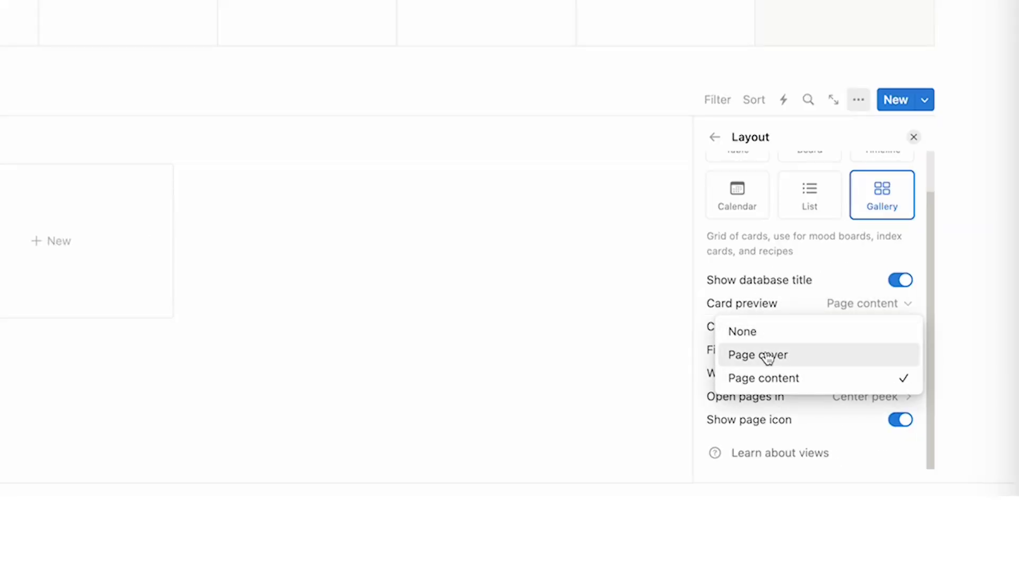
pyautogui.click(767, 359)
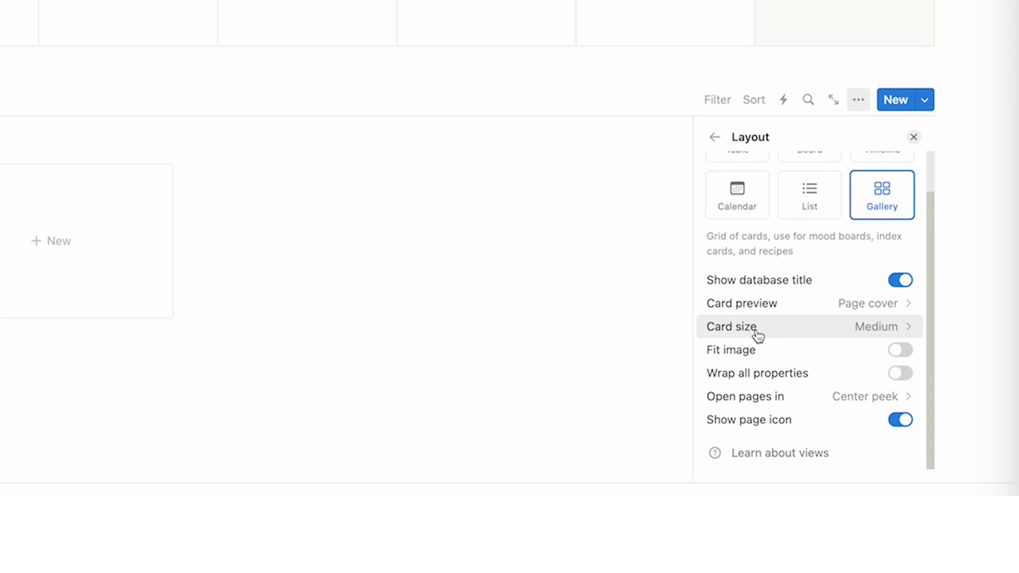
pyautogui.click(758, 335)
pyautogui.click(754, 353)
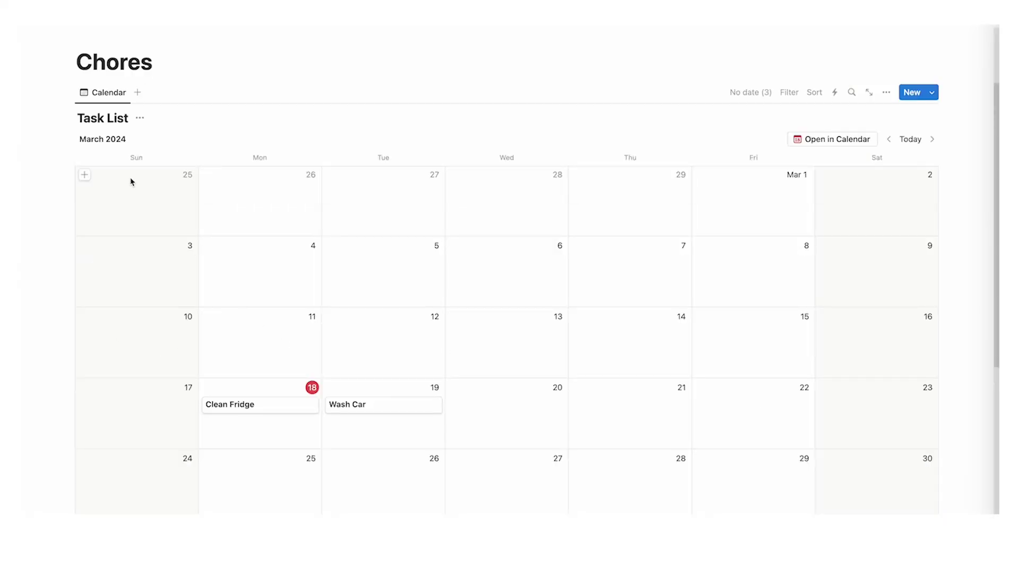
pyautogui.scroll(-2, 205, 228)
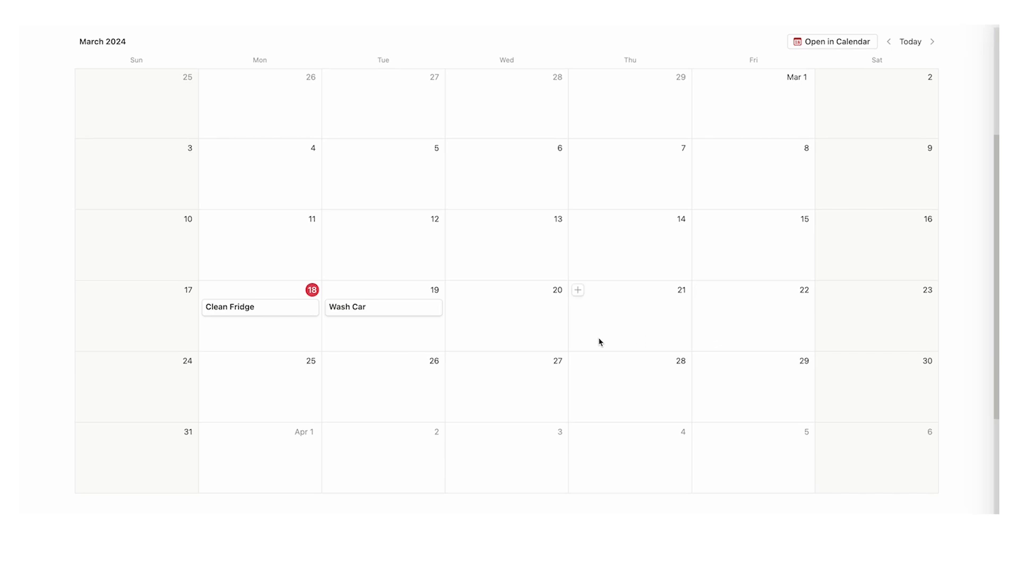
pyautogui.scroll(2, 531, 319)
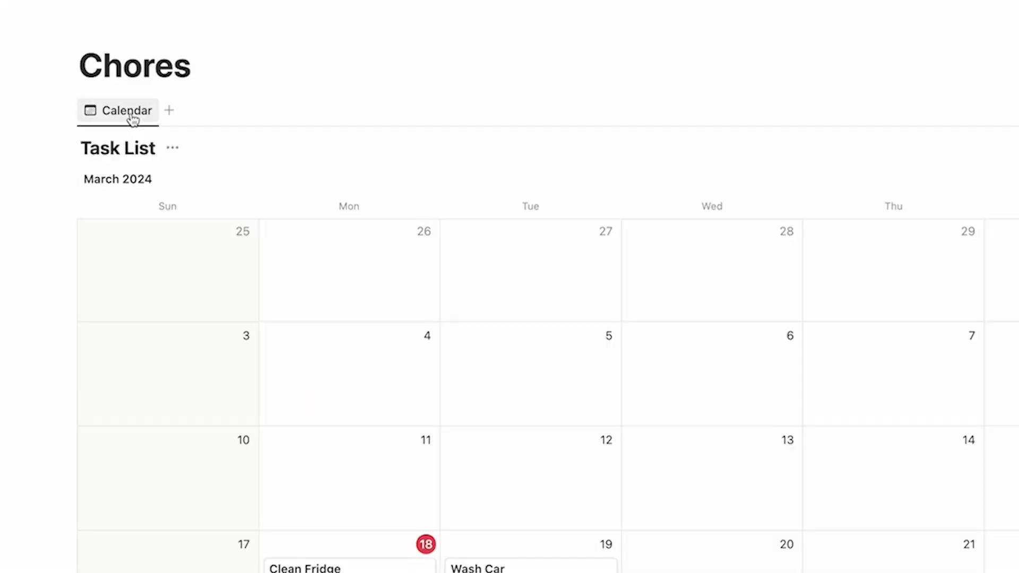
pyautogui.click(110, 109)
pyautogui.click(120, 146)
pyautogui.write('Month')
pyautogui.press('Return')
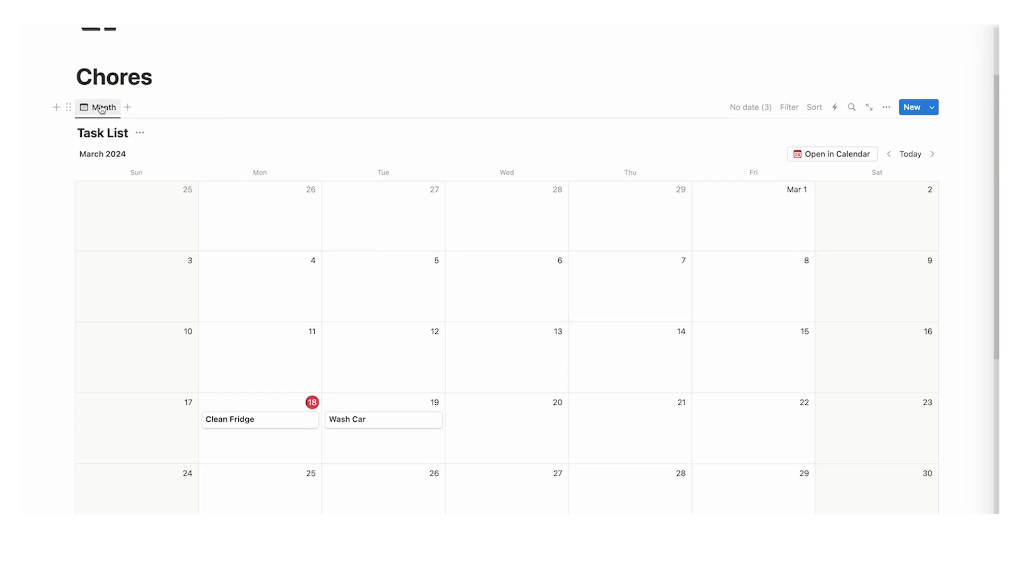
# Duplicate the Task List's Month view, name the copy "Week", and set it to show the calendar as a week
pyautogui.click(101, 107)
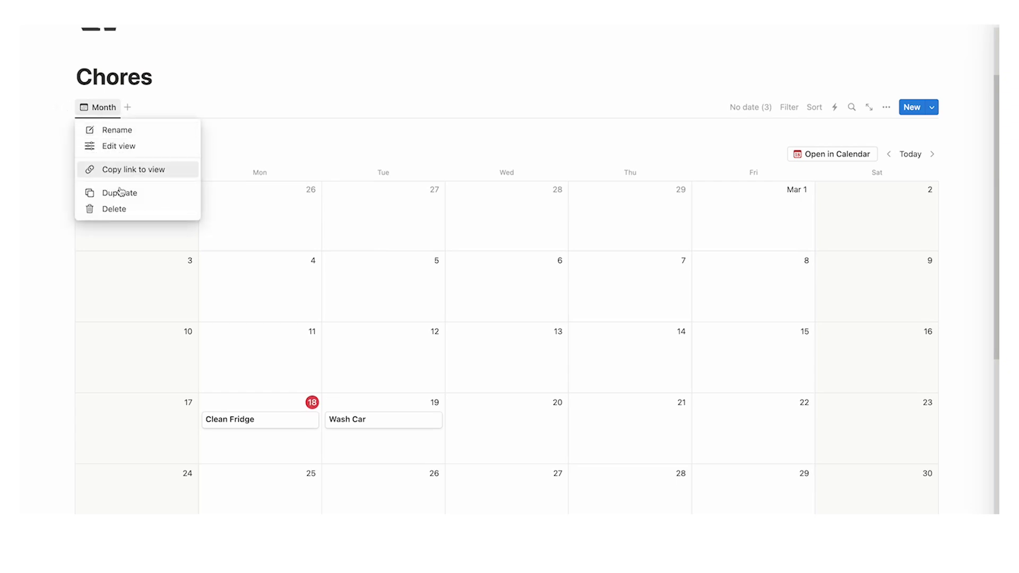
pyautogui.click(120, 192)
pyautogui.hotkey('ctrl', 'a')
pyautogui.write('Wee')
pyautogui.write('k')
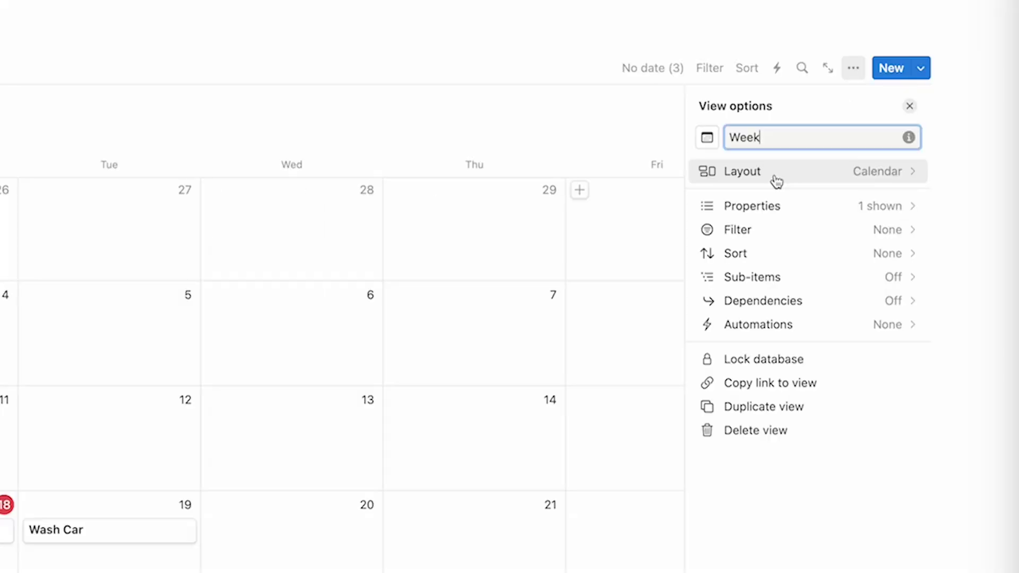
pyautogui.click(773, 182)
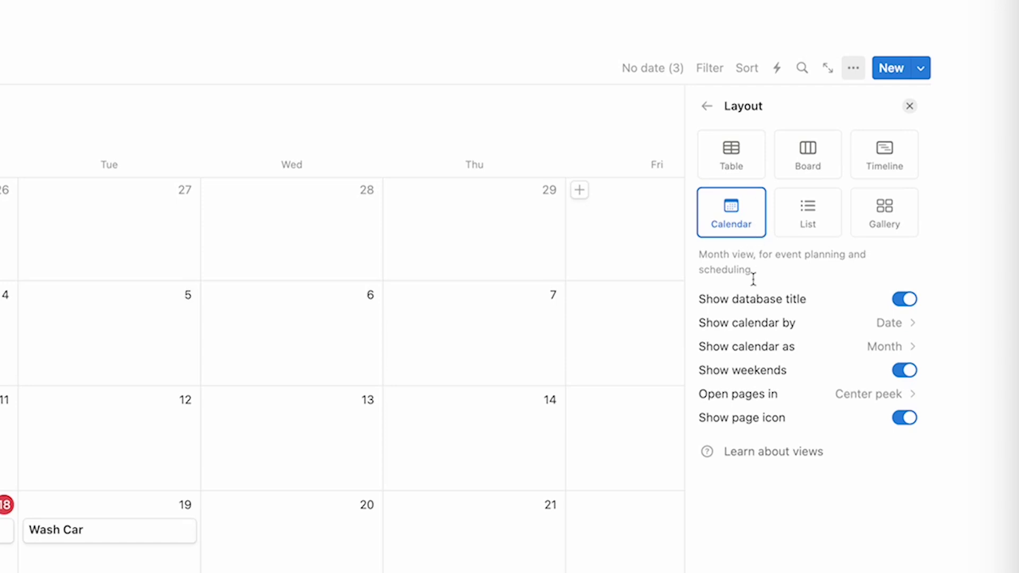
pyautogui.click(826, 356)
pyautogui.click(784, 401)
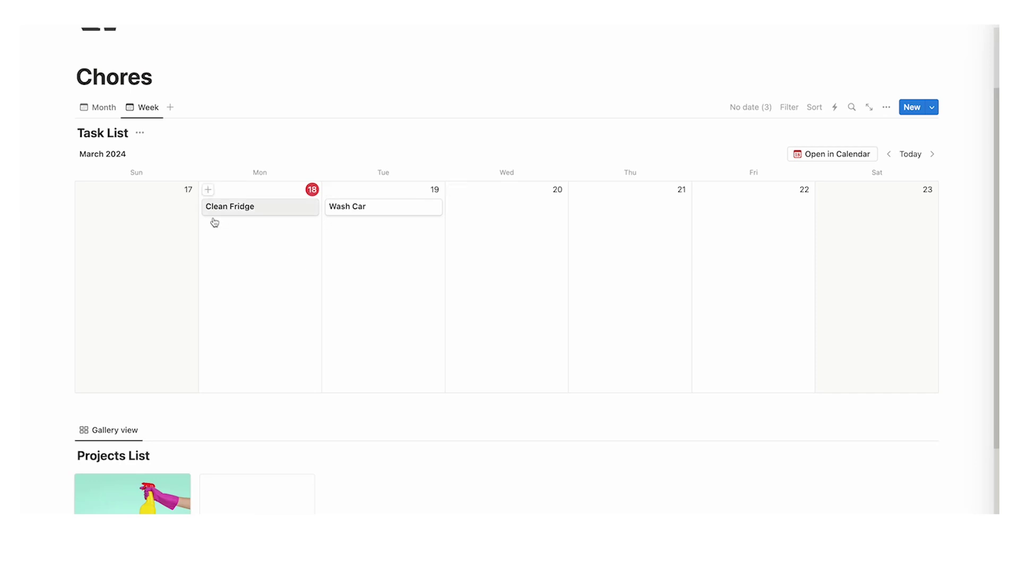
# Add a task named "Do Dishes" on March 18 in the Month view and return to the Week view
pyautogui.click(112, 113)
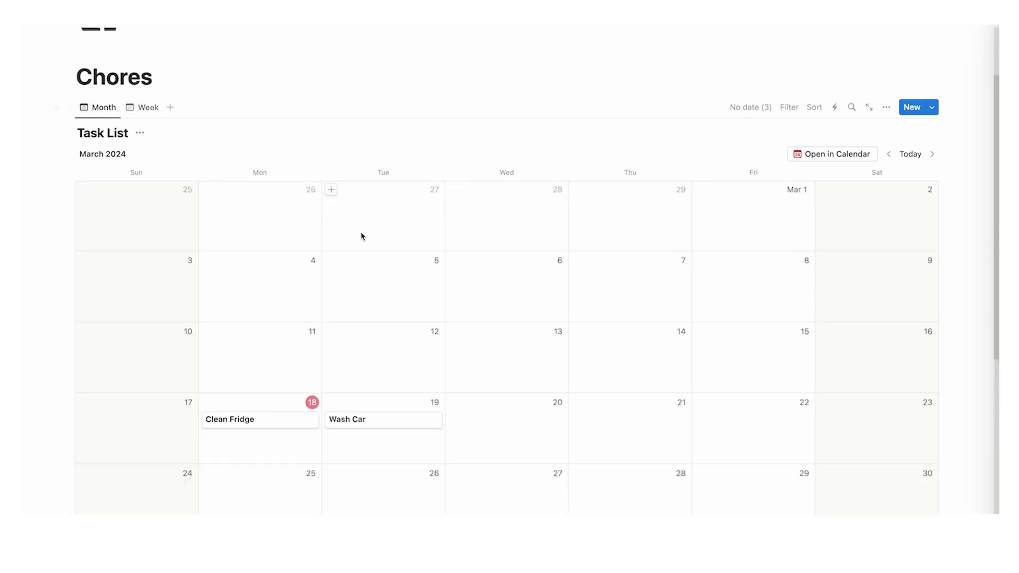
pyautogui.scroll(-2, 360, 234)
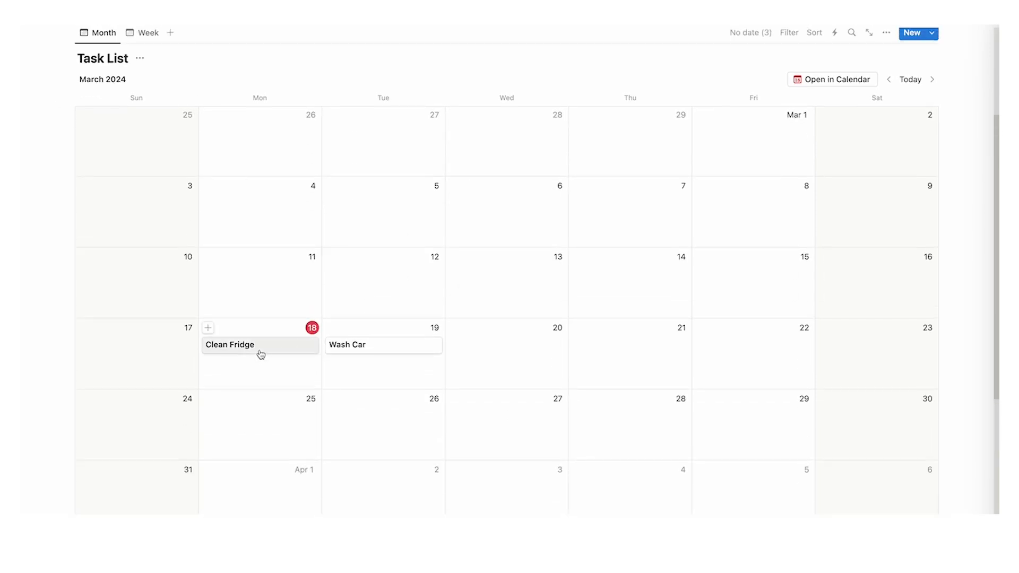
pyautogui.click(208, 327)
pyautogui.write('Do Dishes')
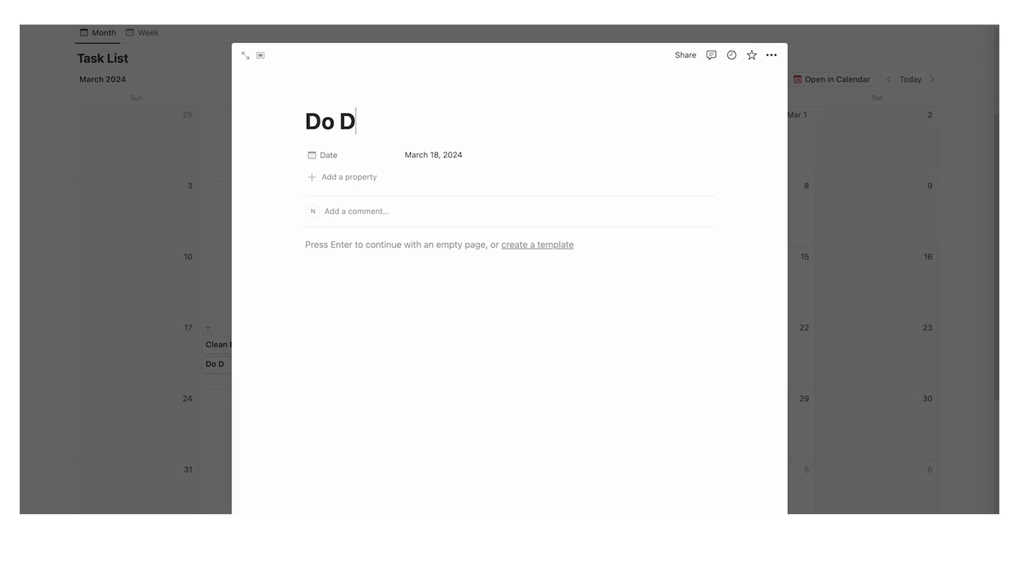
pyautogui.click(187, 216)
pyautogui.click(143, 32)
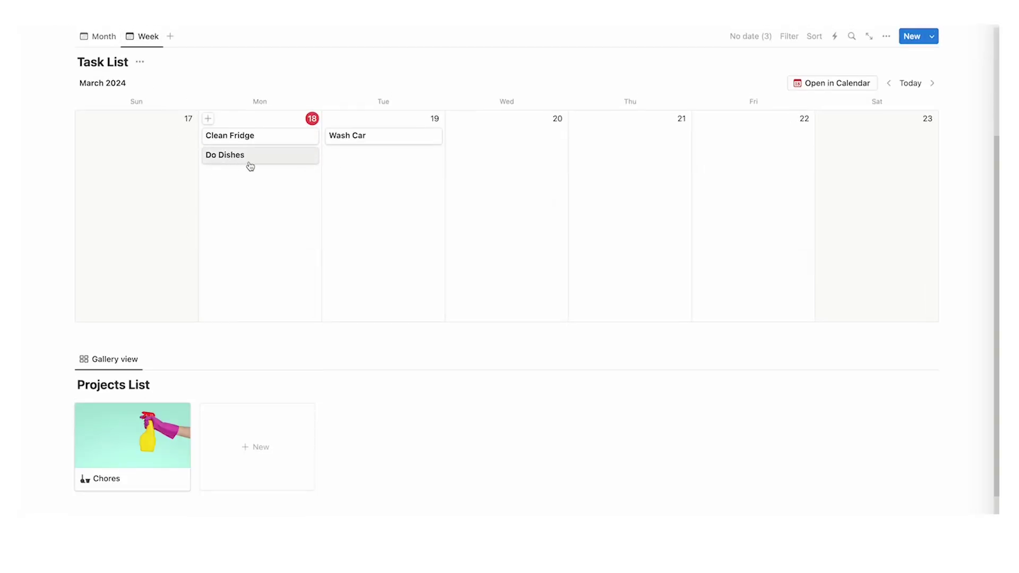
# Show the Date property on the Week view's task cards and compare them with the Month view
pyautogui.scroll(1, 280, 191)
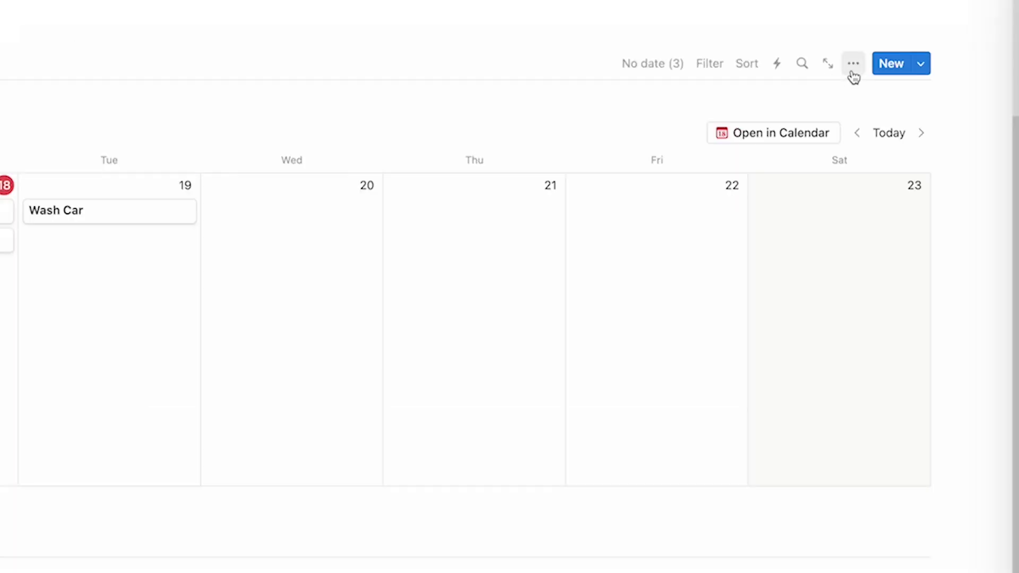
pyautogui.click(853, 75)
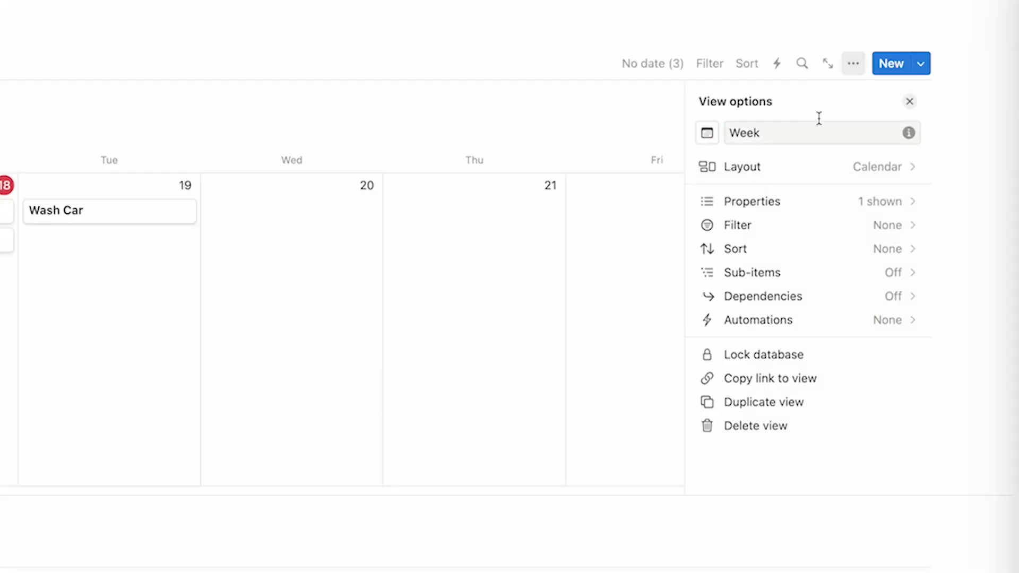
pyautogui.click(803, 200)
pyautogui.click(892, 252)
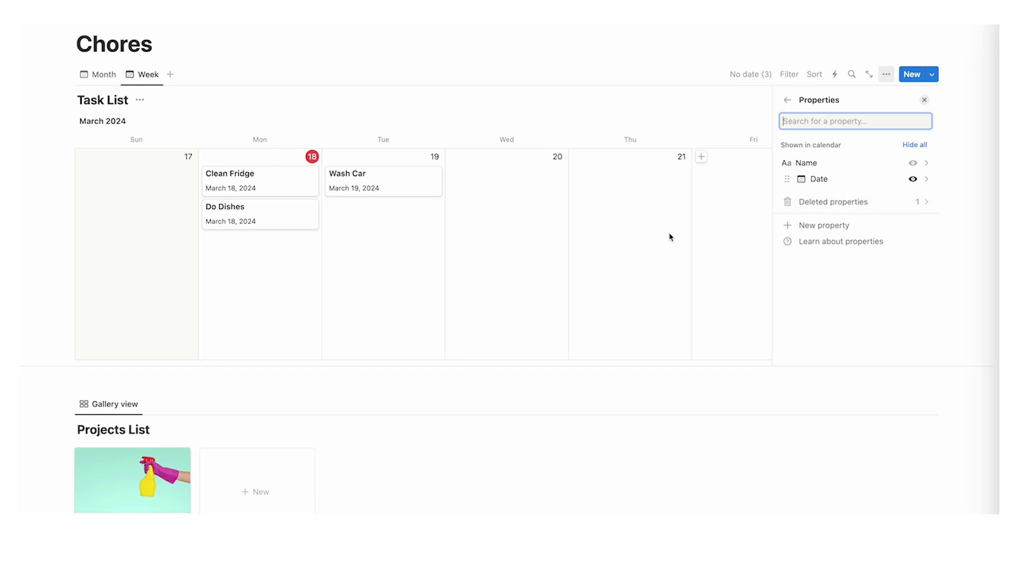
pyautogui.press('Escape')
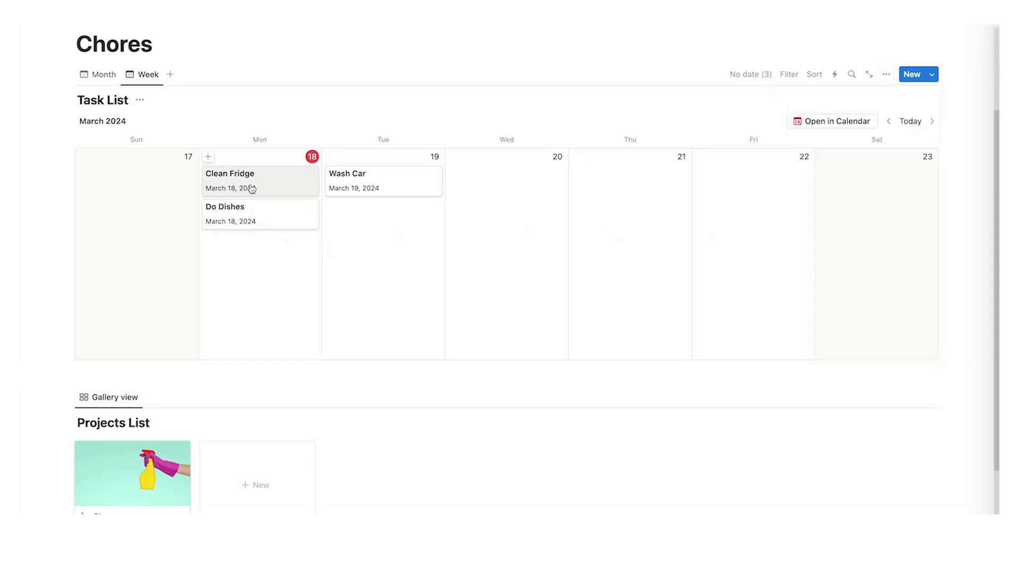
pyautogui.click(99, 74)
pyautogui.click(142, 75)
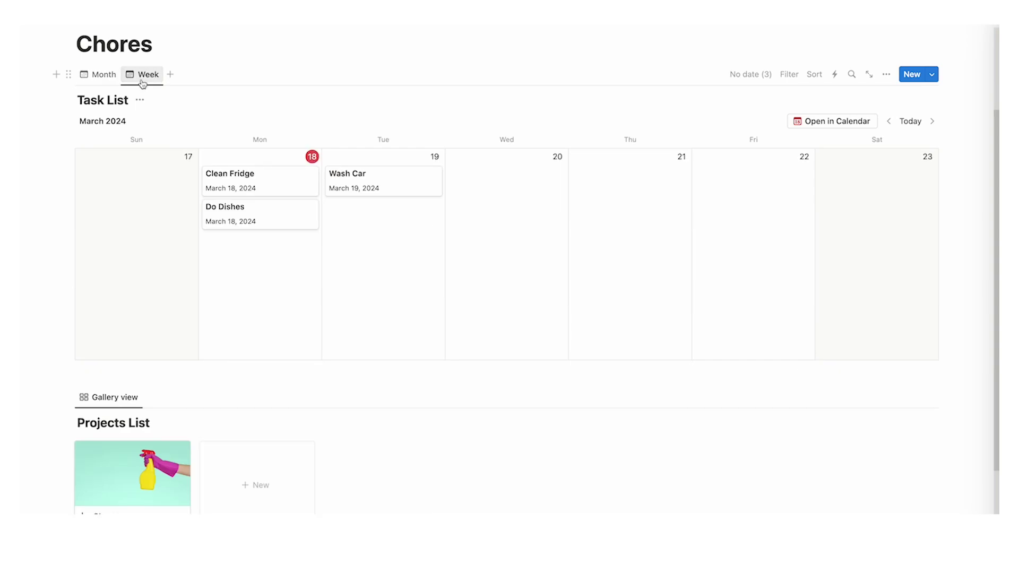
# Hide the Date property on the Week view's task cards
pyautogui.click(887, 74)
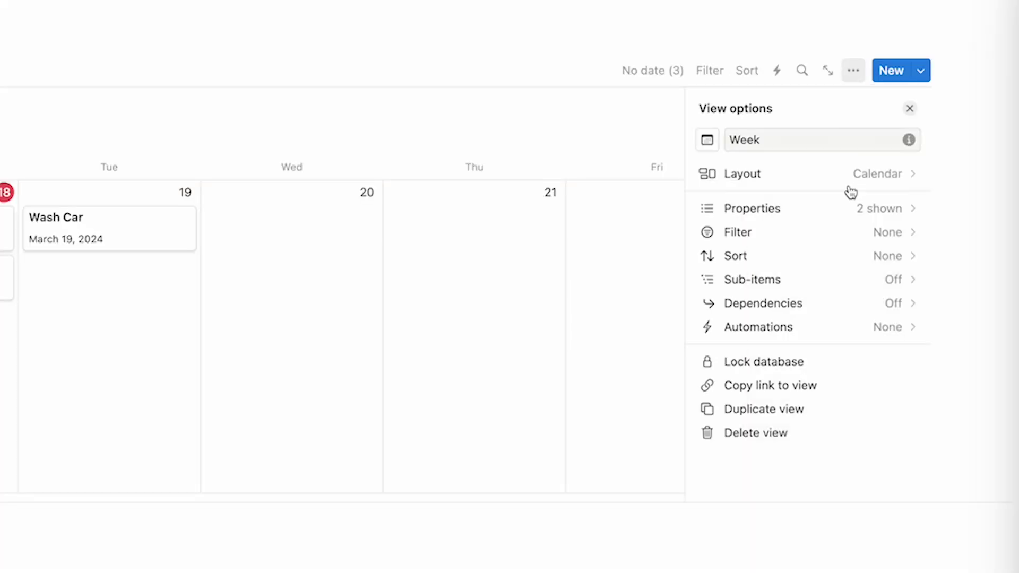
pyautogui.click(841, 212)
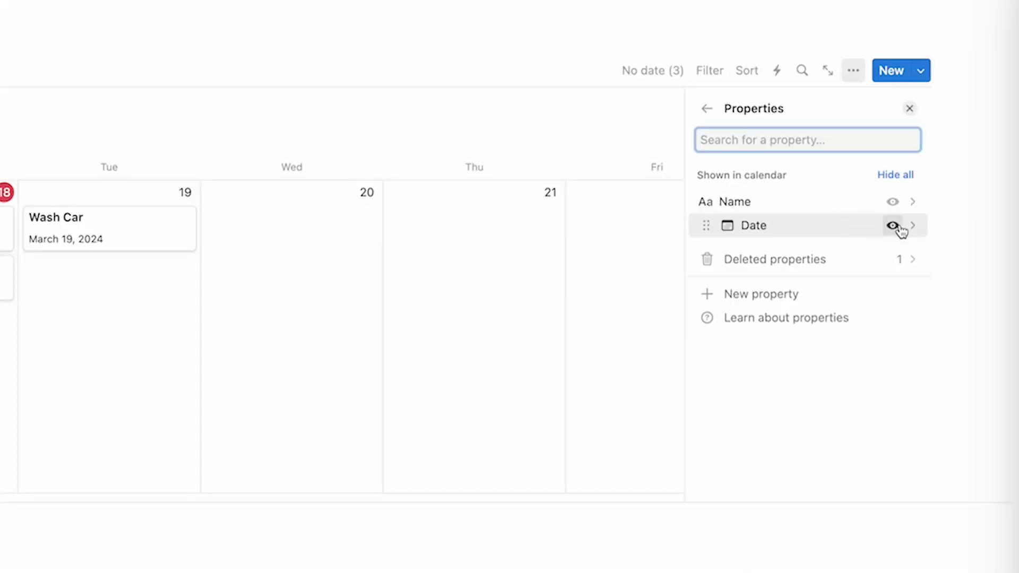
pyautogui.click(893, 224)
pyautogui.press('Escape')
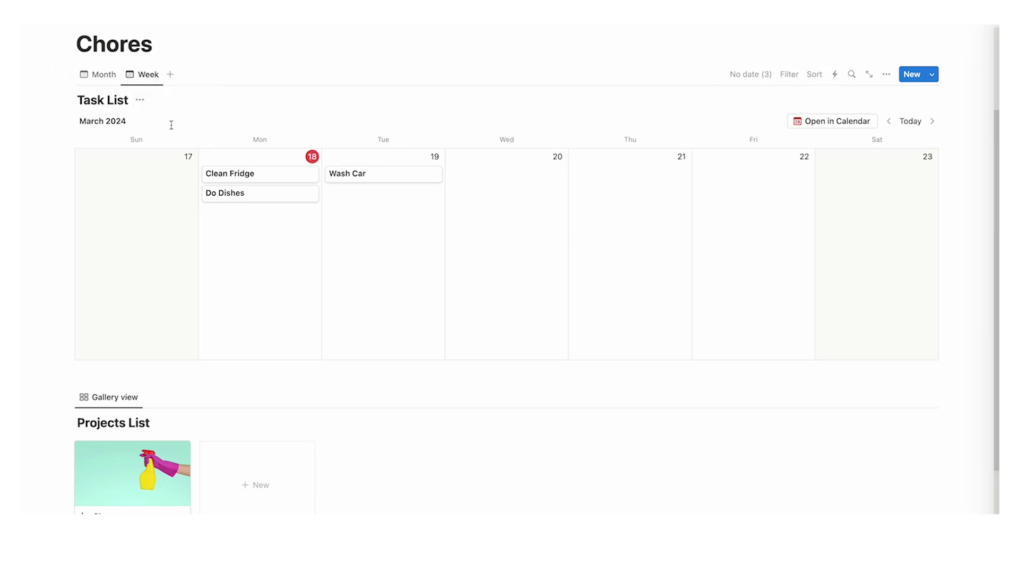
pyautogui.scroll(5, 198, 144)
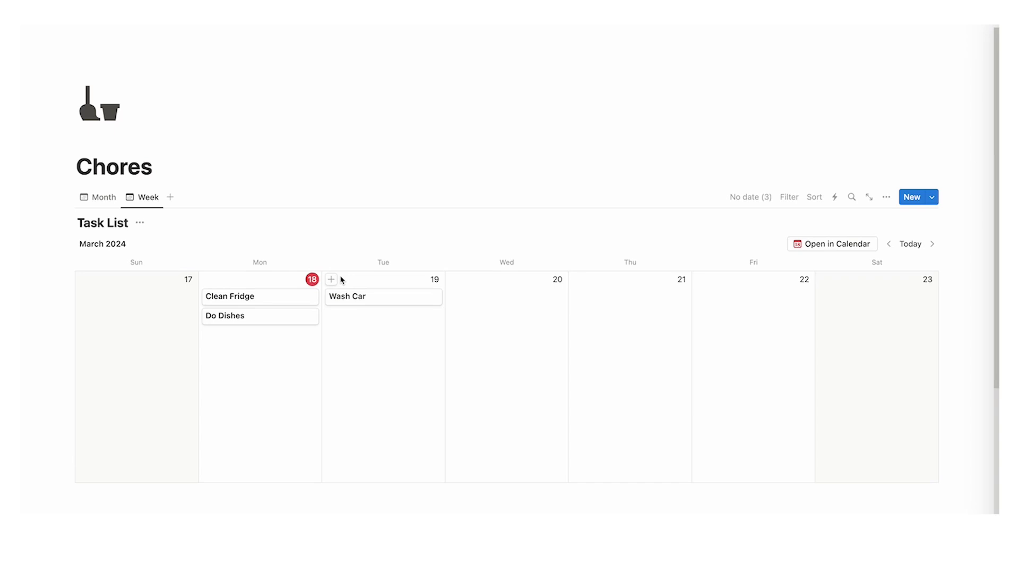
pyautogui.scroll(-4, 341, 280)
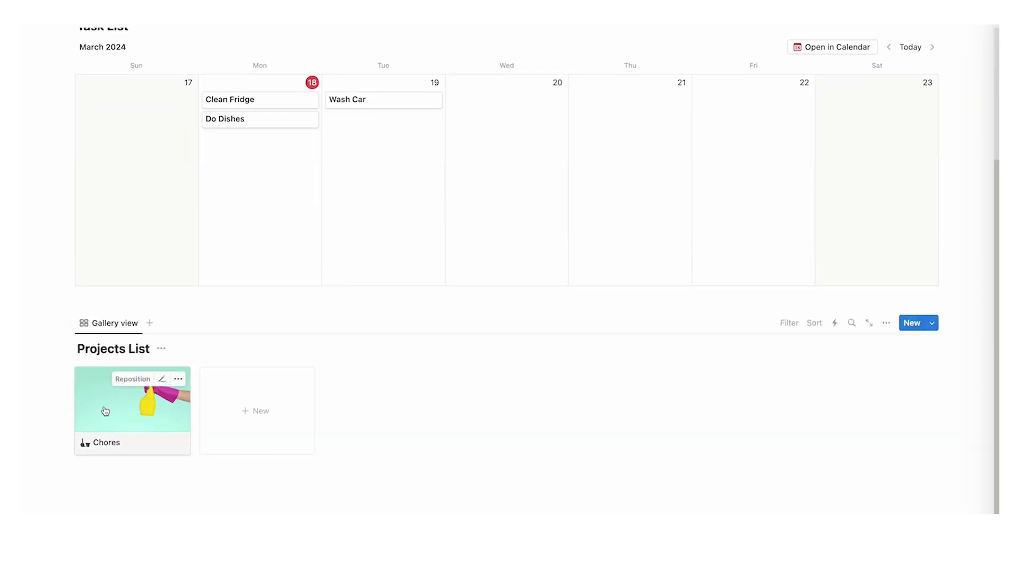
pyautogui.scroll(3, 263, 245)
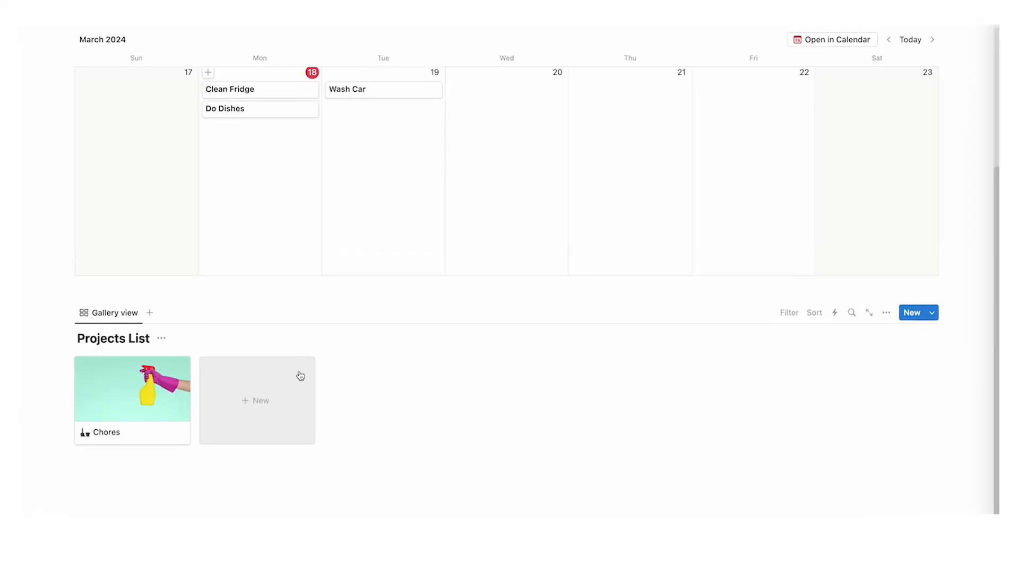
# Add a checkbox property with a blank name to the Clean Fridge task and close the task
pyautogui.scroll(3, 295, 318)
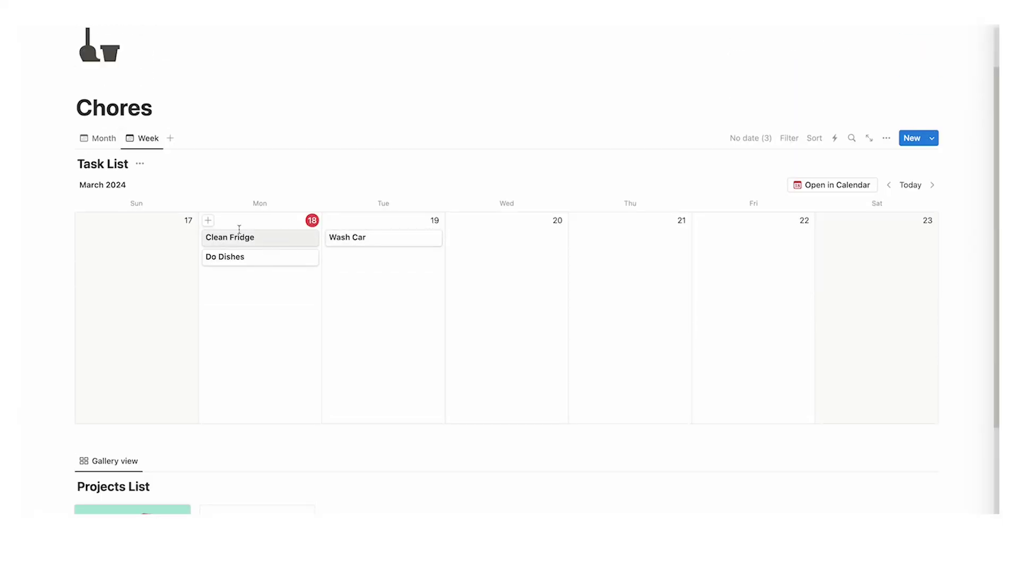
pyautogui.click(265, 240)
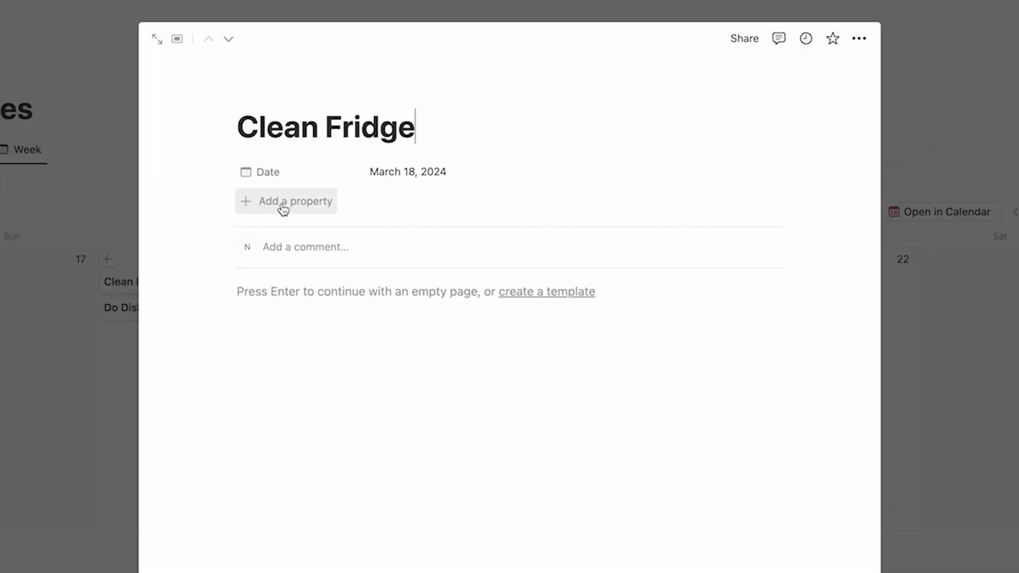
pyautogui.click(284, 207)
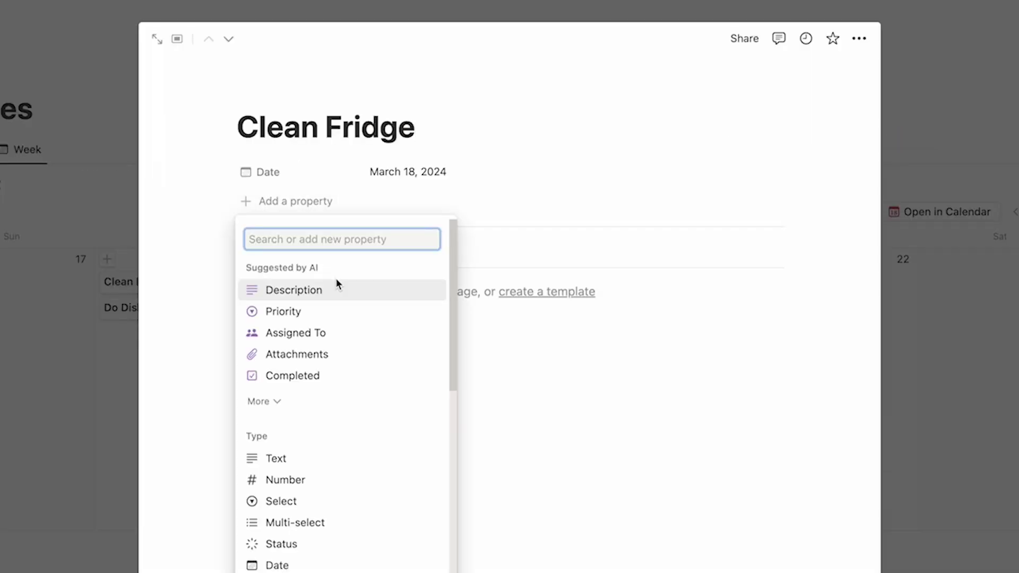
pyautogui.scroll(-3, 336, 285)
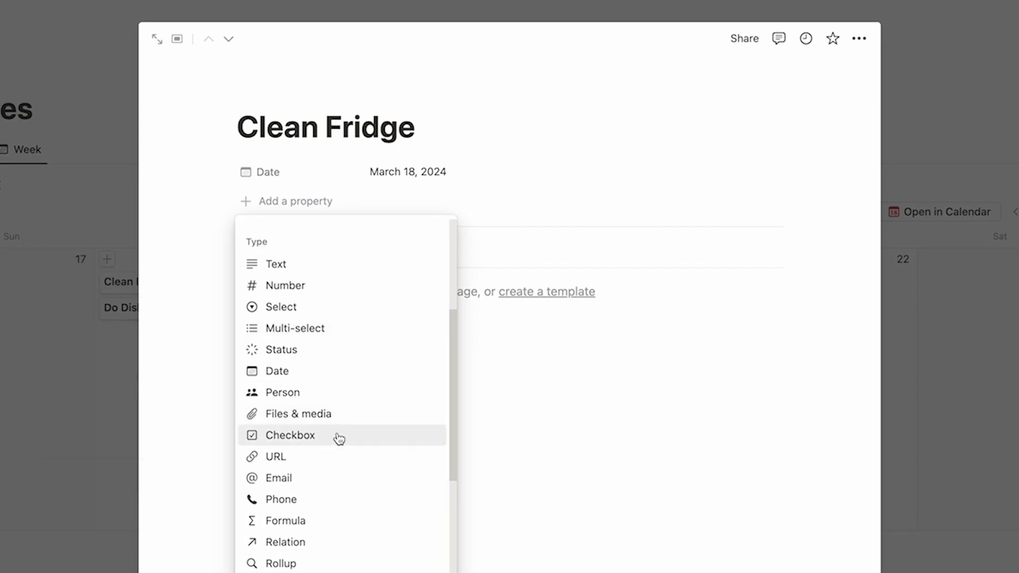
pyautogui.click(339, 437)
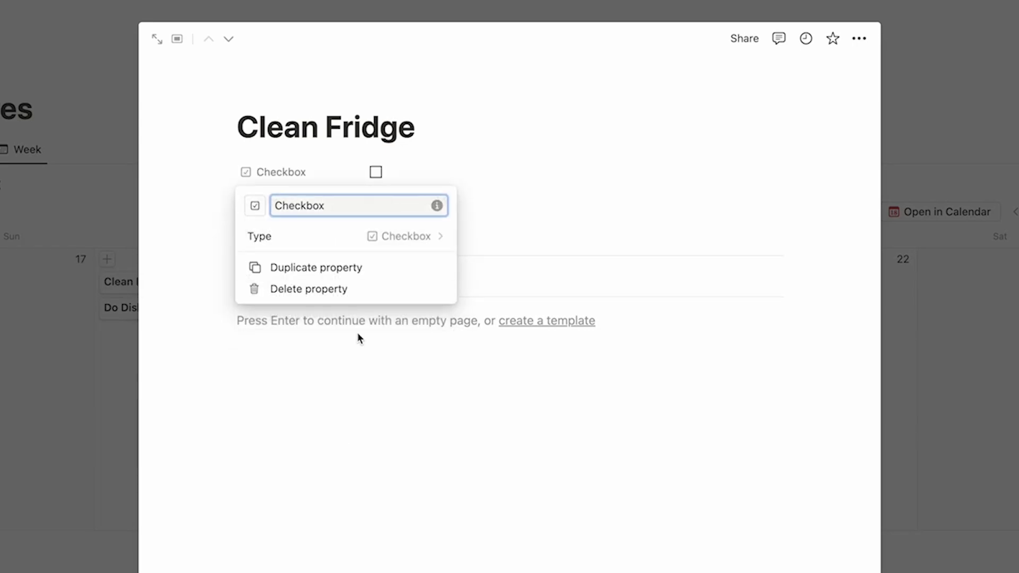
pyautogui.hotkey('ctrl', 'a')
pyautogui.press('BackSpace')
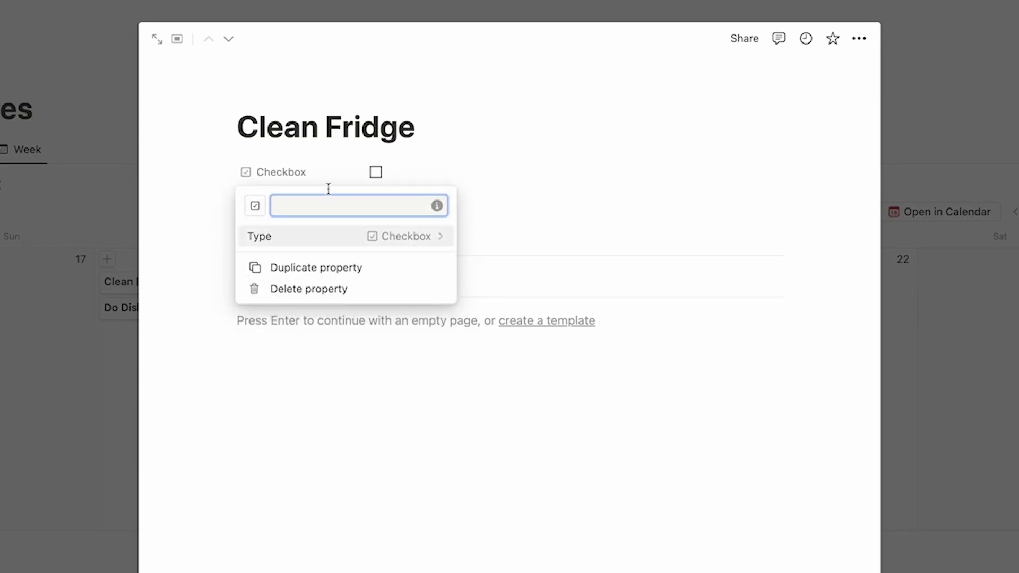
pyautogui.click(216, 215)
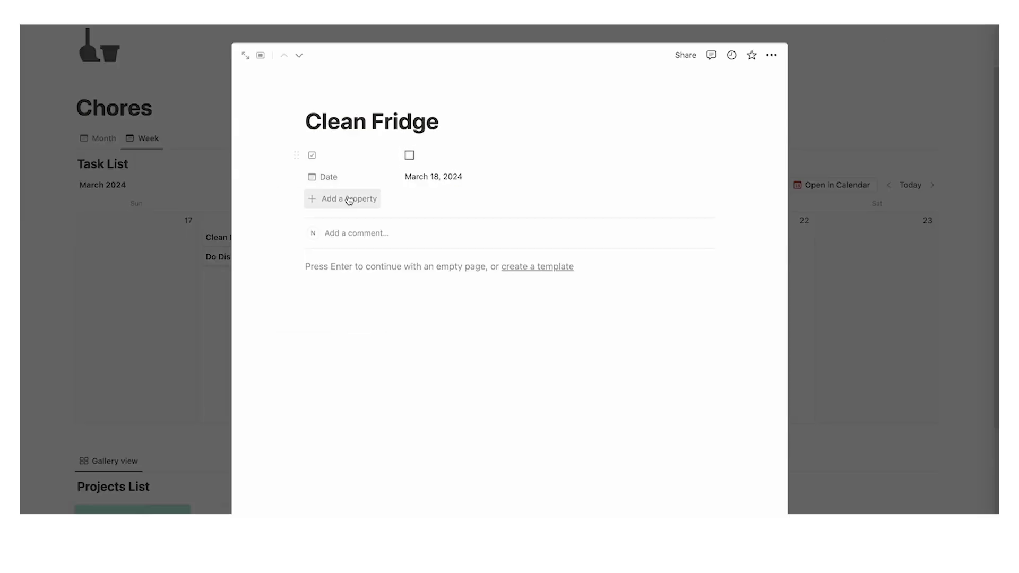
pyautogui.click(197, 282)
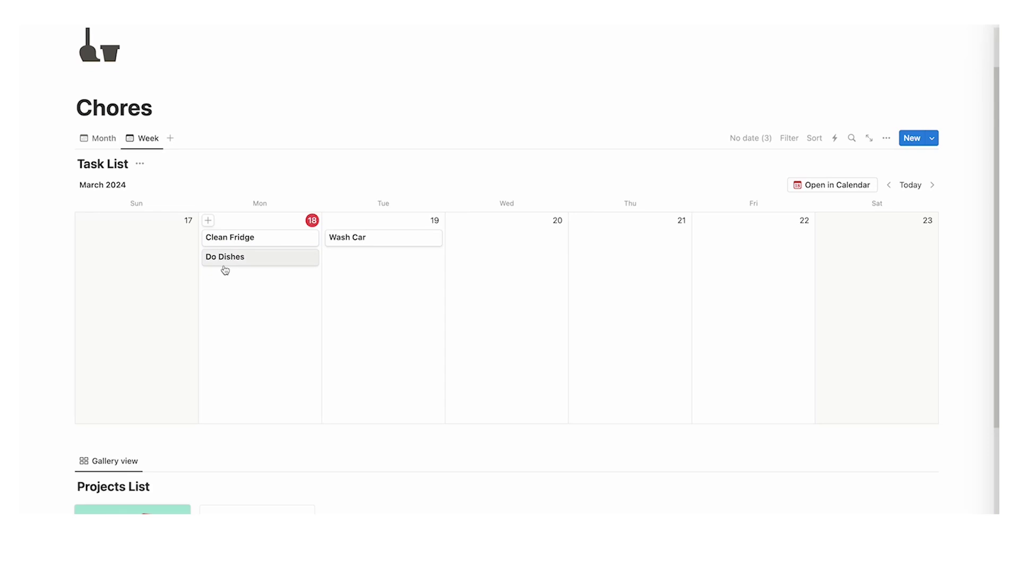
pyautogui.click(253, 234)
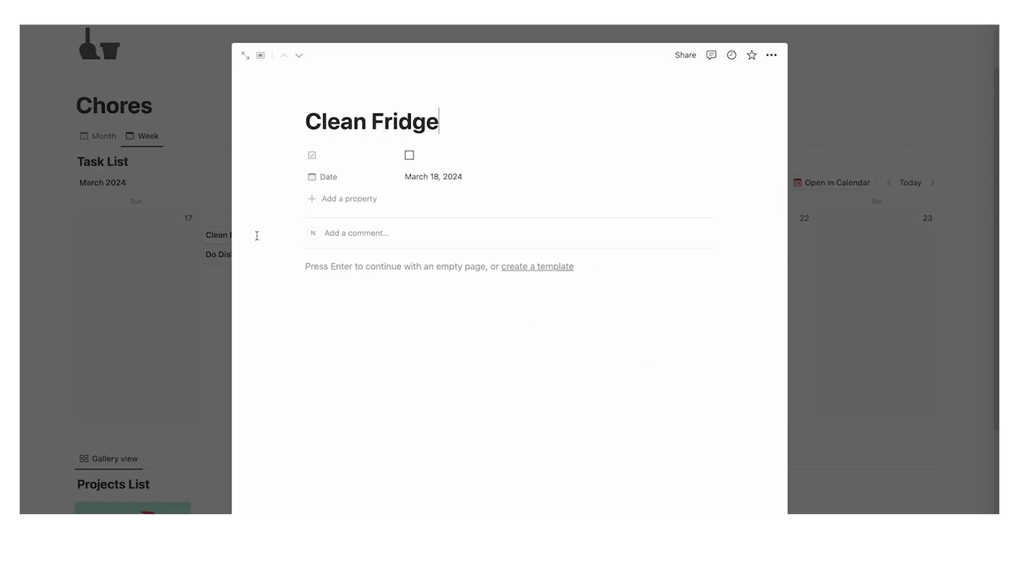
pyautogui.click(360, 204)
pyautogui.scroll(-5, 392, 266)
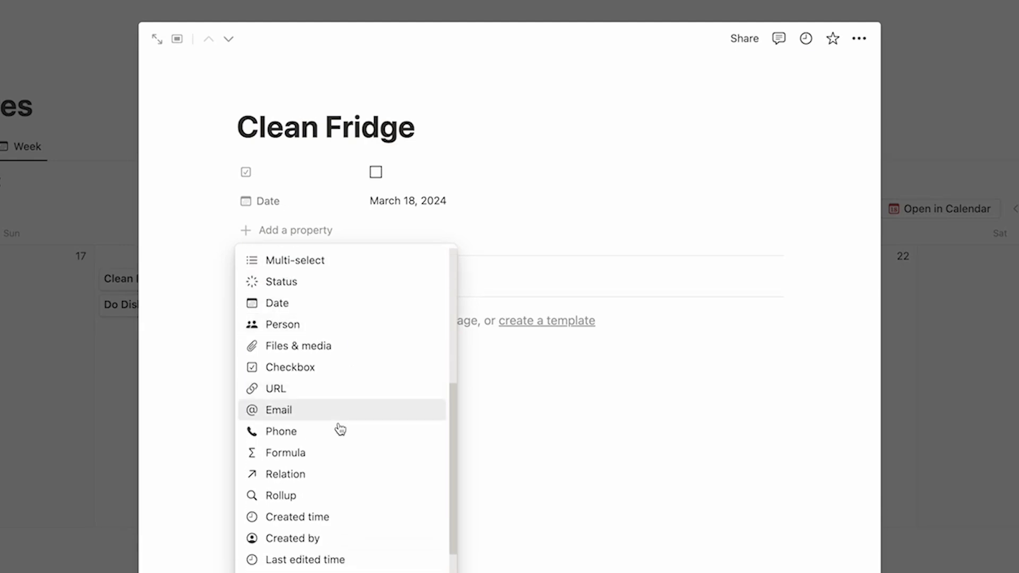
pyautogui.click(324, 474)
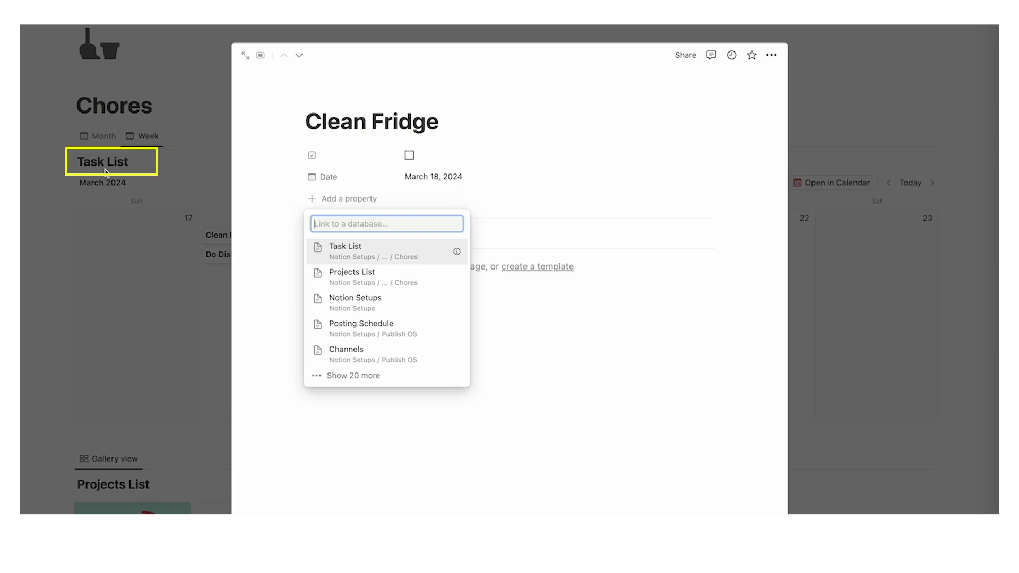
pyautogui.press('Escape')
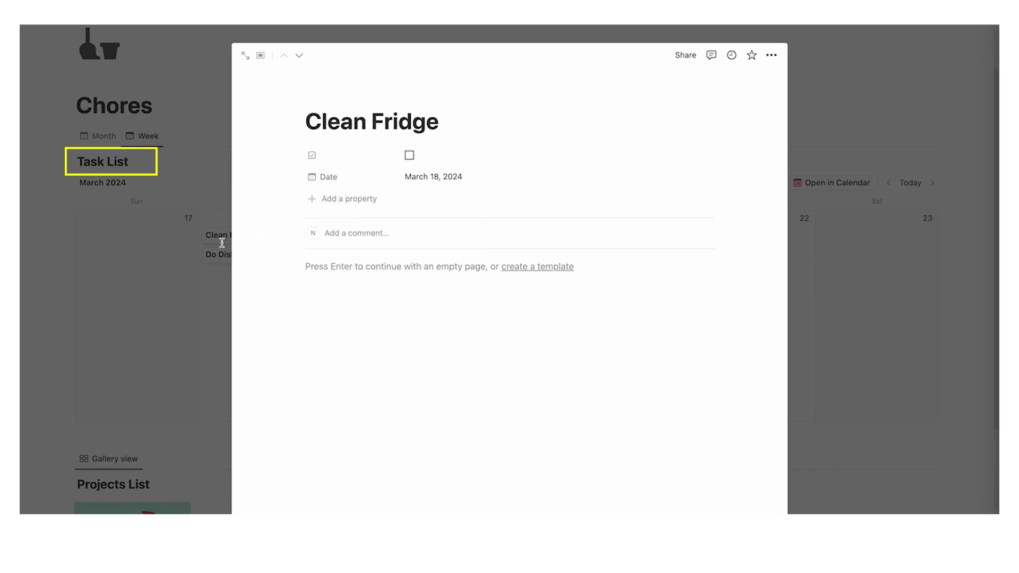
pyautogui.click(181, 260)
# Add a relation property linked to the Projects List database from the Clean Fridge task, with no limit
pyautogui.click(241, 239)
pyautogui.click(332, 199)
pyautogui.scroll(-5, 365, 326)
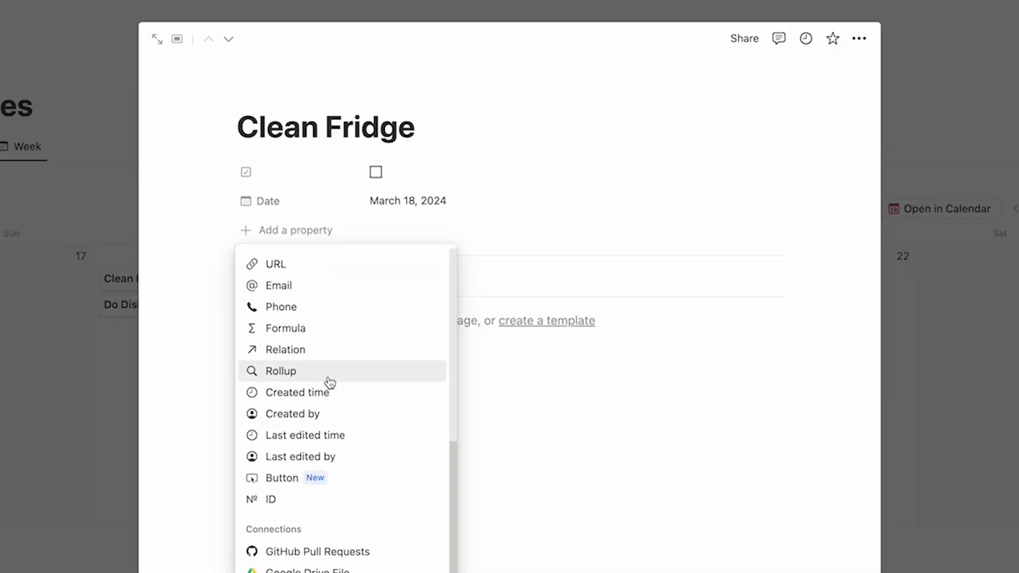
pyautogui.click(325, 350)
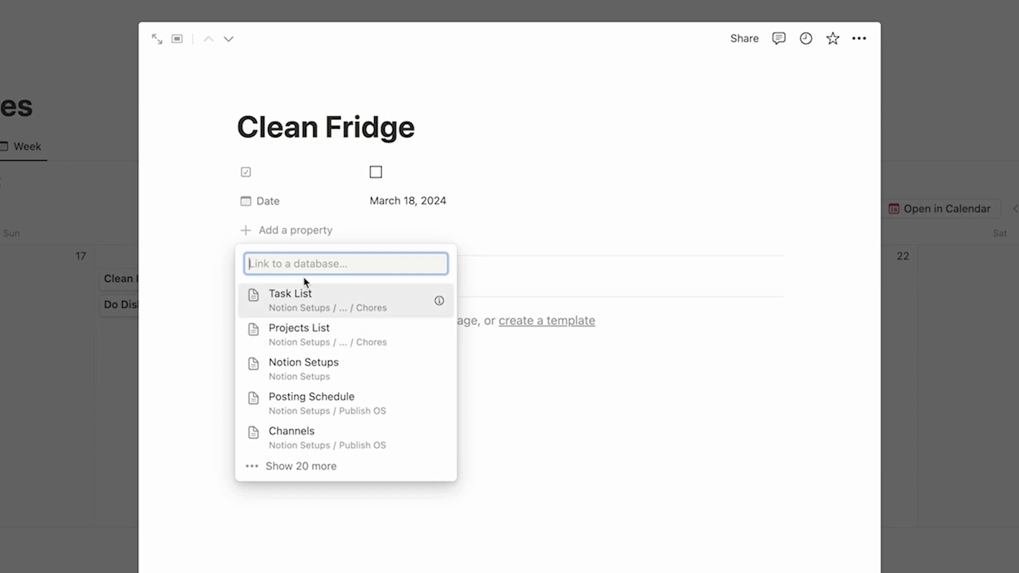
pyautogui.click(354, 334)
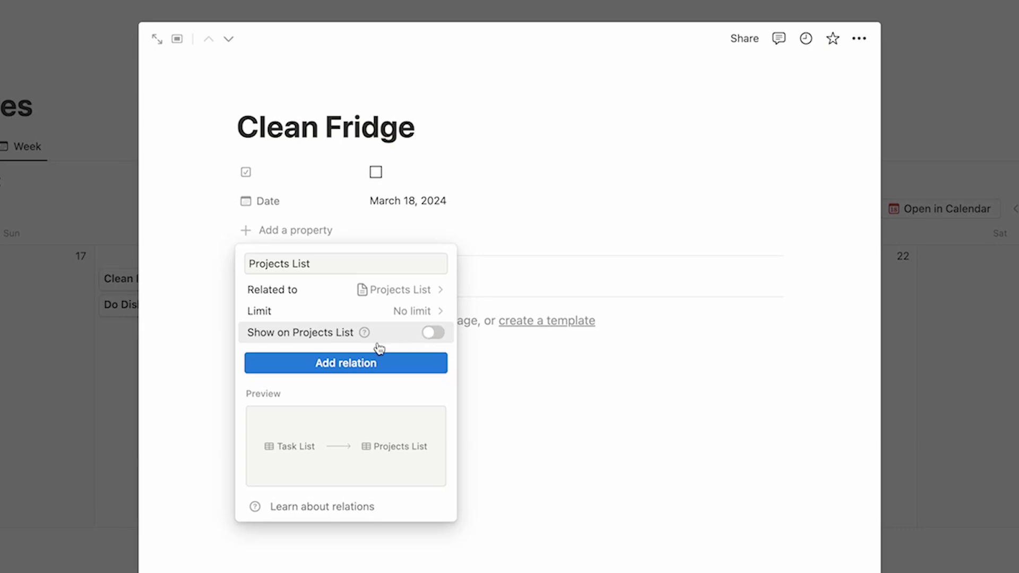
pyautogui.click(363, 365)
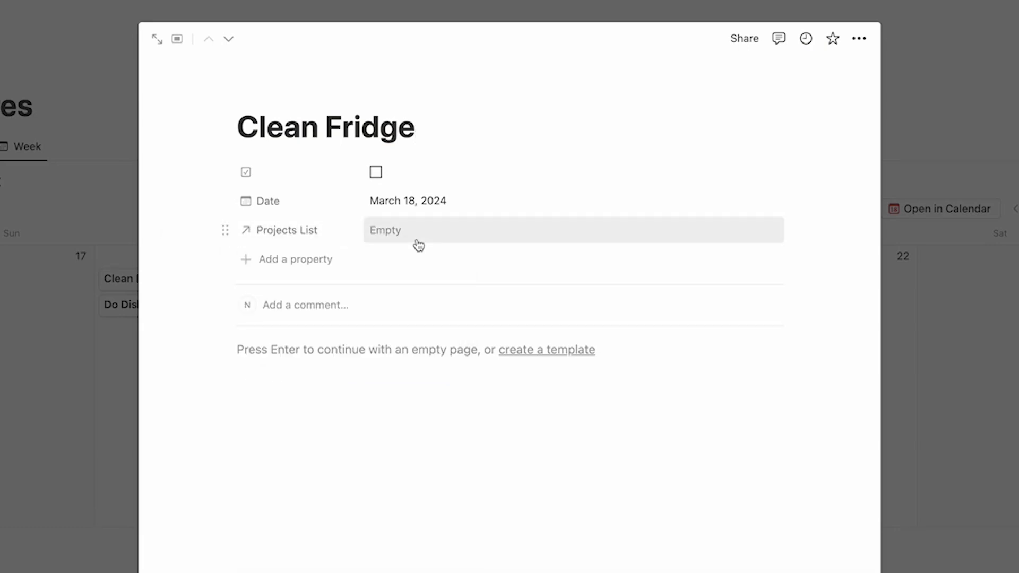
# Link the Clean Fridge task to the Chores project, then check the relation in the reopened task and close it
pyautogui.click(418, 239)
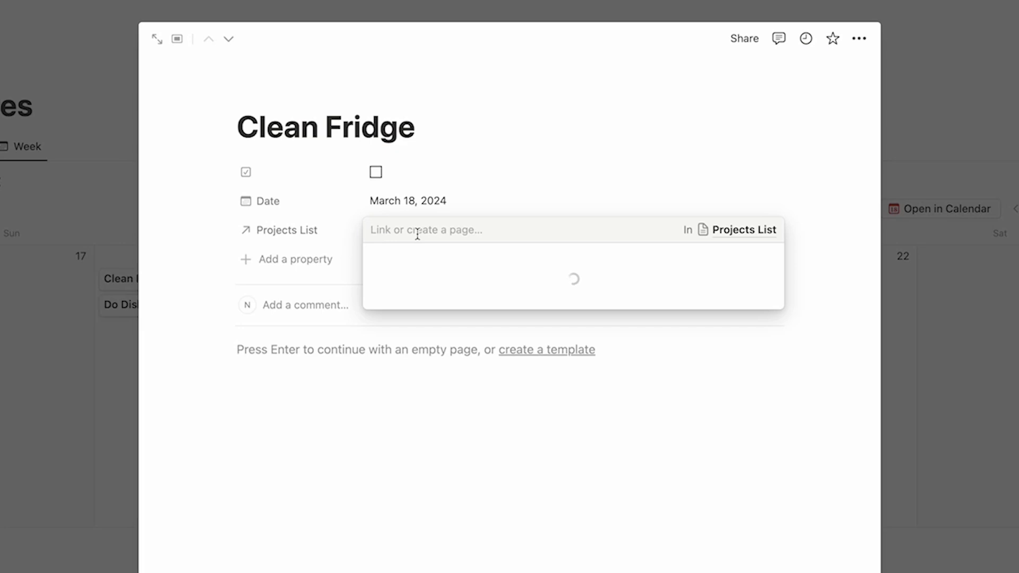
pyautogui.click(450, 285)
pyautogui.click(189, 253)
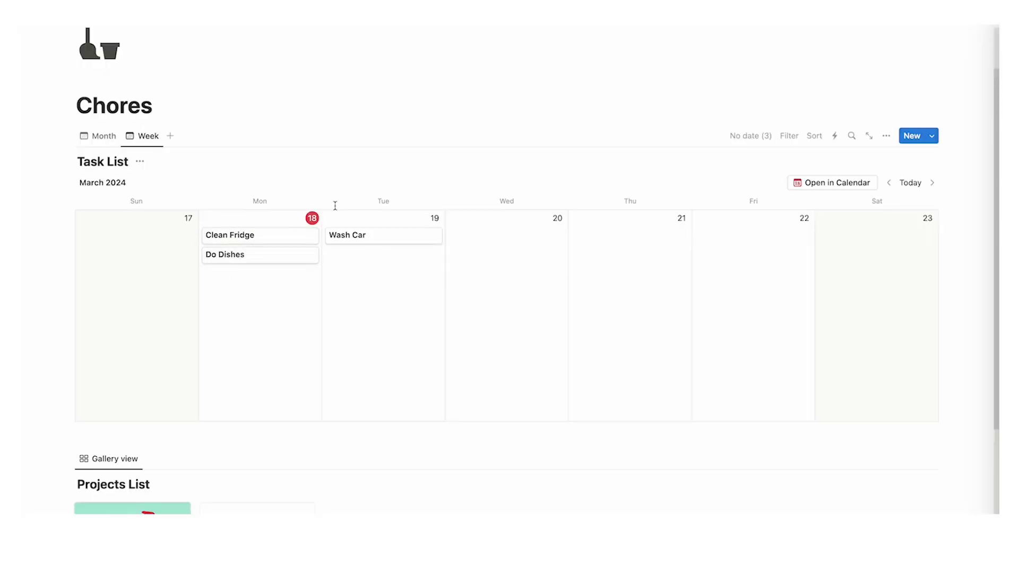
pyautogui.click(270, 240)
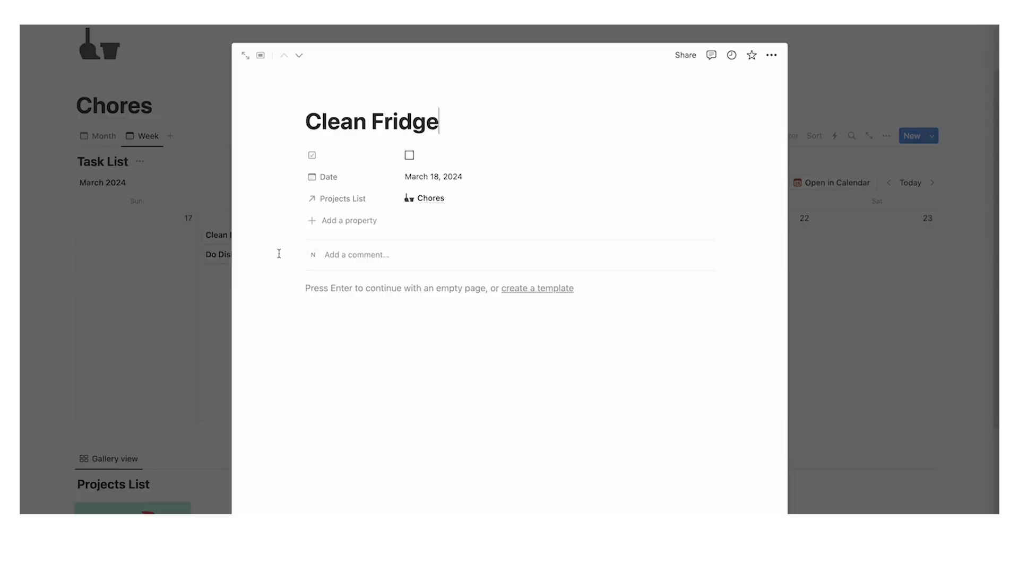
pyautogui.click(200, 302)
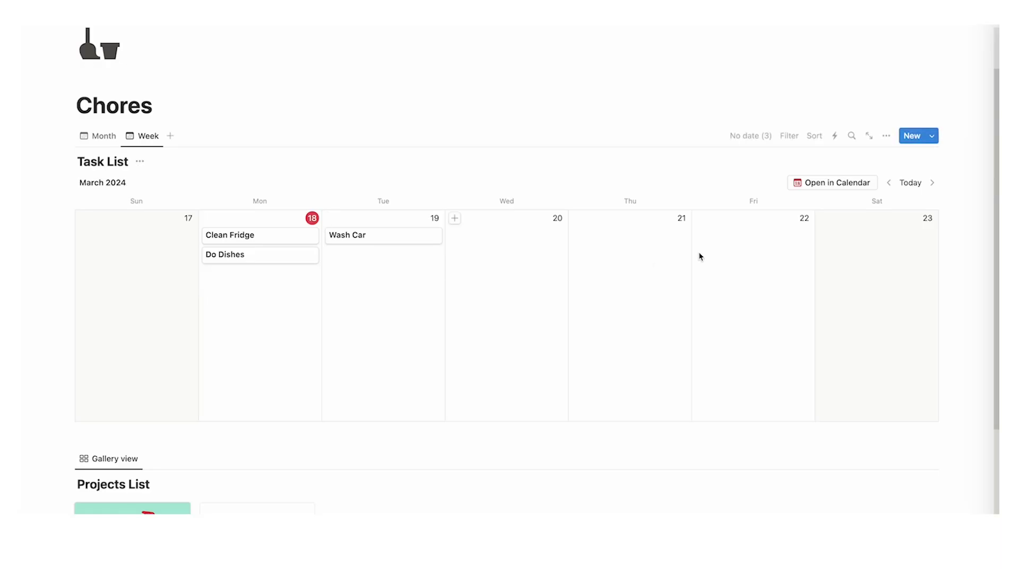
# Show the checkbox and Projects List properties on the Week view's task cards
pyautogui.click(886, 139)
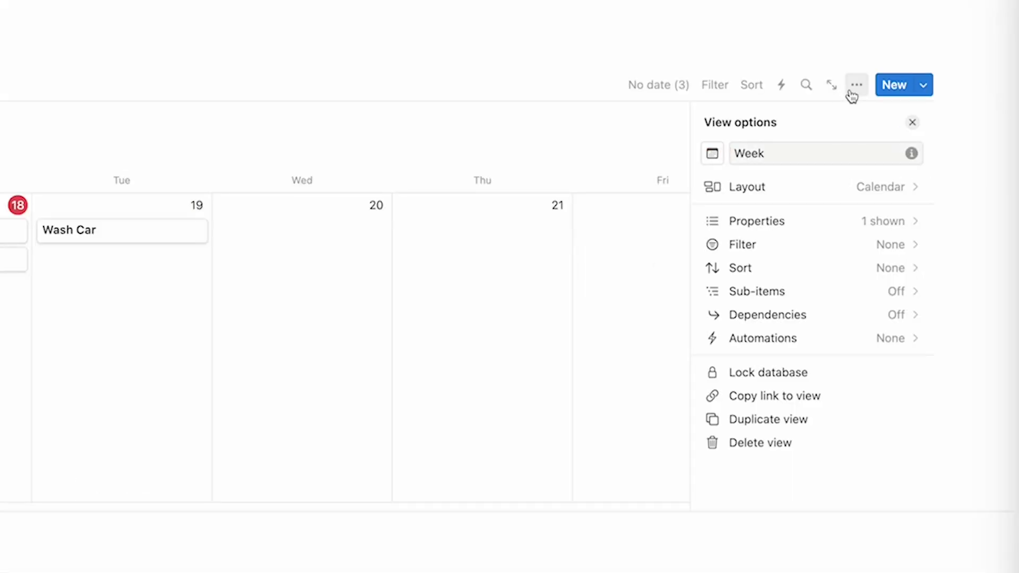
pyautogui.click(802, 222)
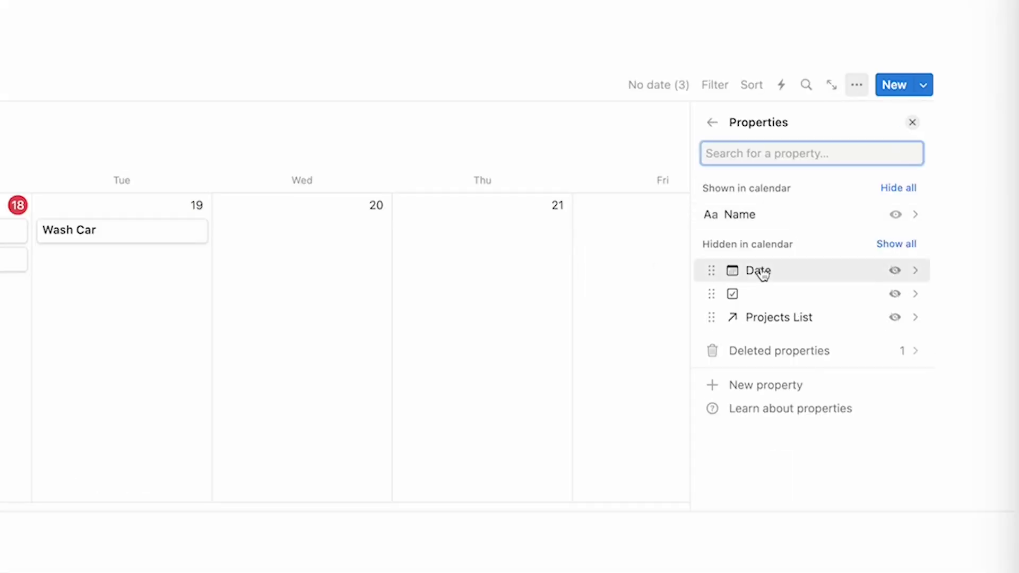
pyautogui.click(895, 294)
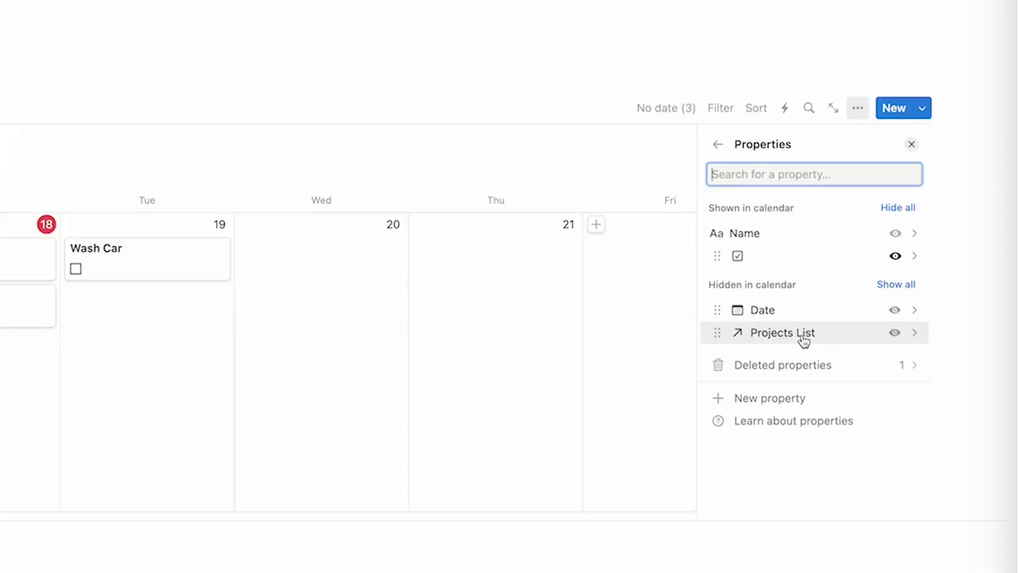
pyautogui.click(896, 333)
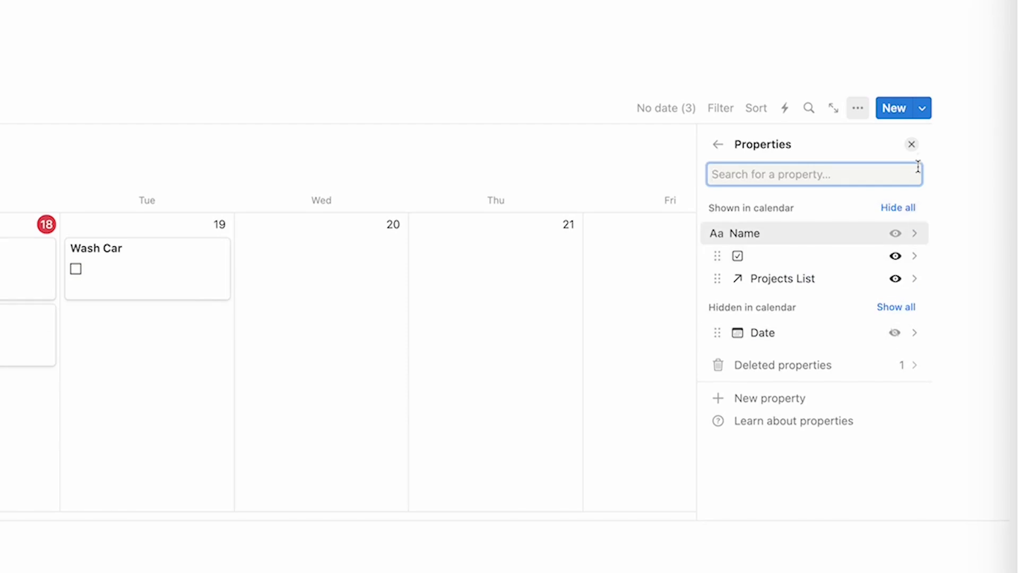
pyautogui.click(912, 145)
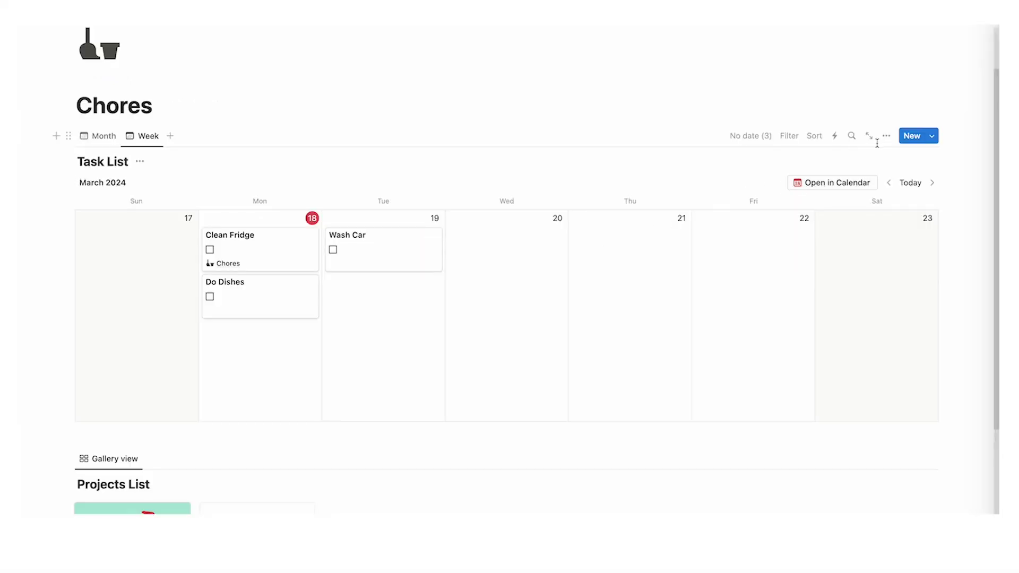
# Move the Projects List property above the checkbox on the Week view's task cards
pyautogui.click(885, 139)
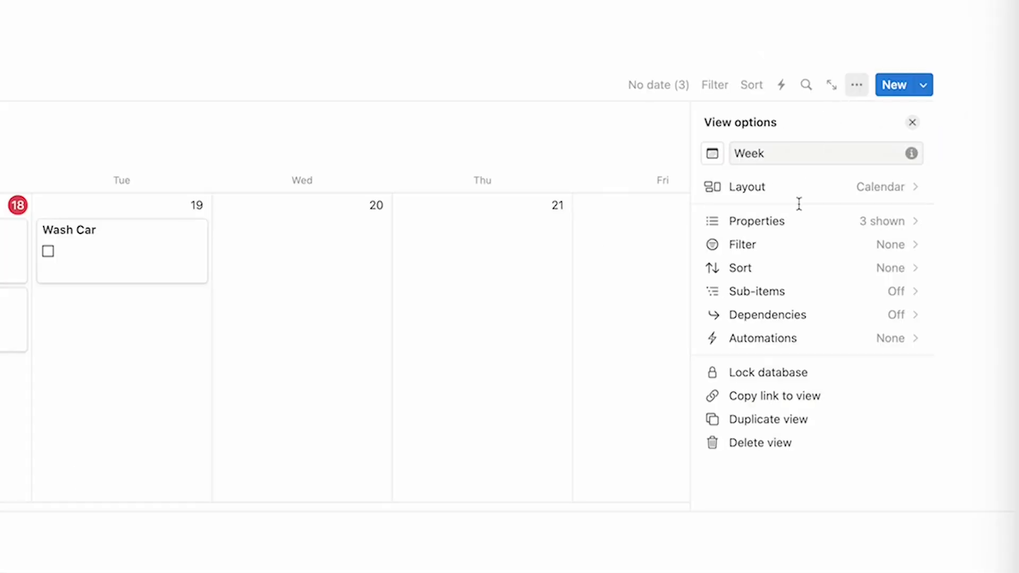
pyautogui.click(801, 220)
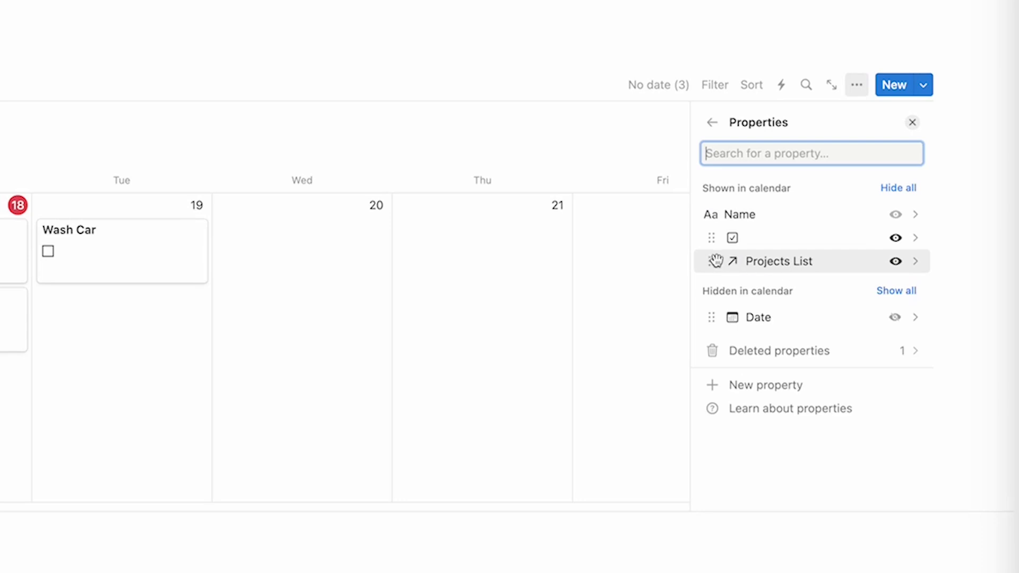
pyautogui.moveTo(712, 266); pyautogui.dragTo(711, 238)
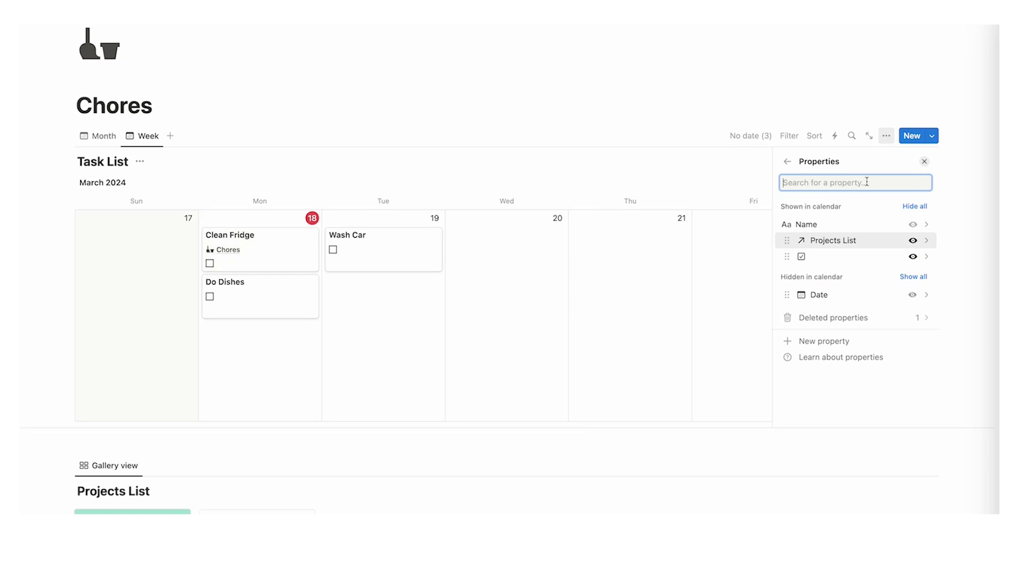
pyautogui.click(231, 266)
# Link the Wash Car task to the Chores project through its Projects List property
pyautogui.click(433, 260)
pyautogui.click(420, 201)
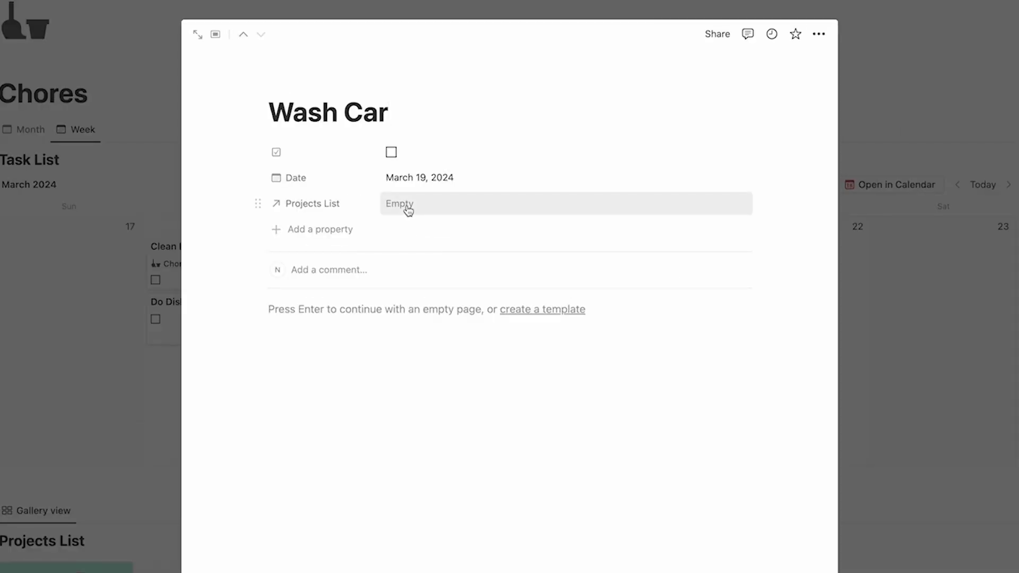
pyautogui.click(447, 248)
pyautogui.click(91, 345)
pyautogui.click(136, 359)
# Link the Do Dishes task to the Chores project through its Projects List property and return to the page
pyautogui.click(182, 336)
pyautogui.click(415, 204)
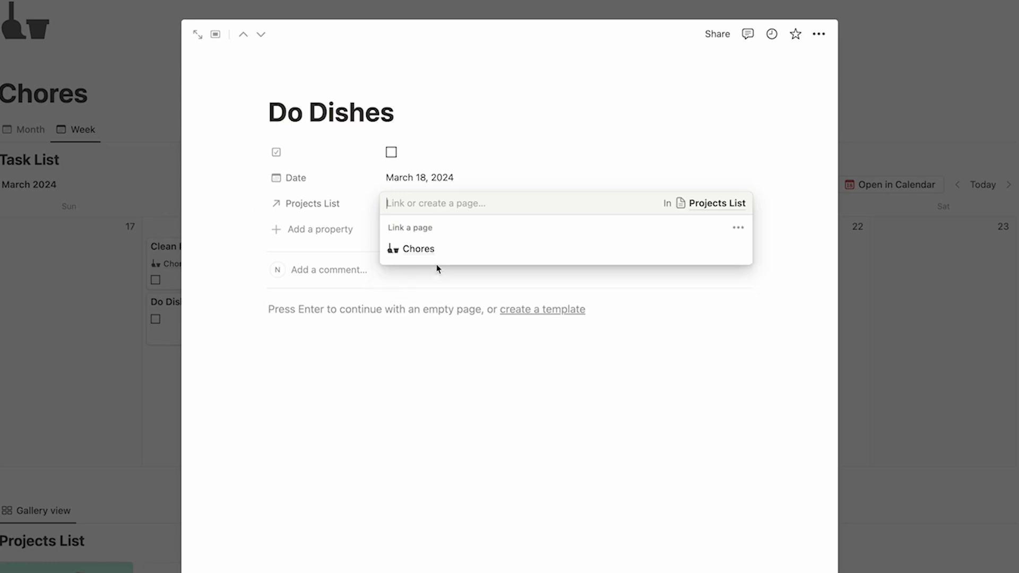
pyautogui.click(448, 257)
pyautogui.click(68, 313)
pyautogui.scroll(-5, 80, 314)
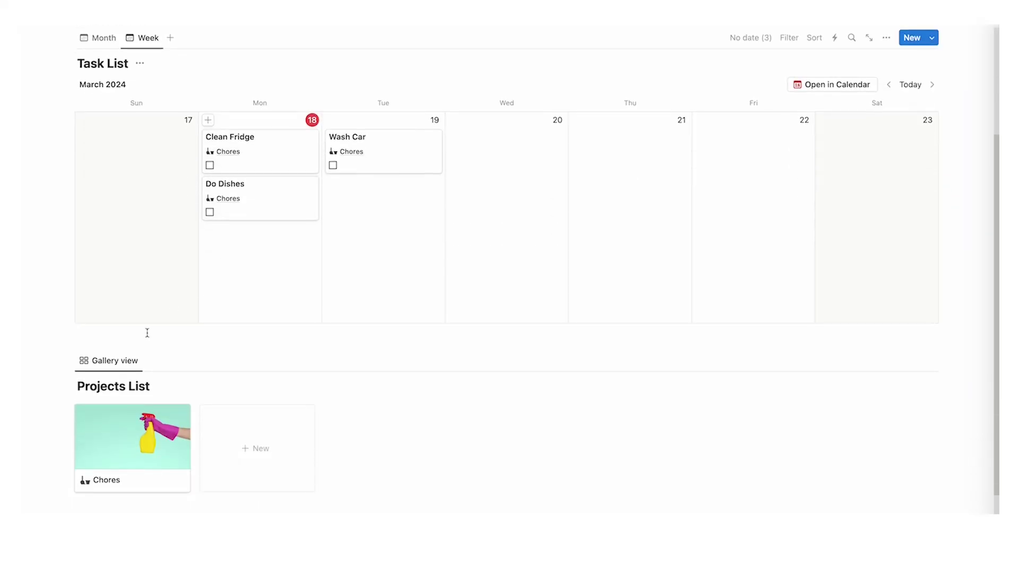
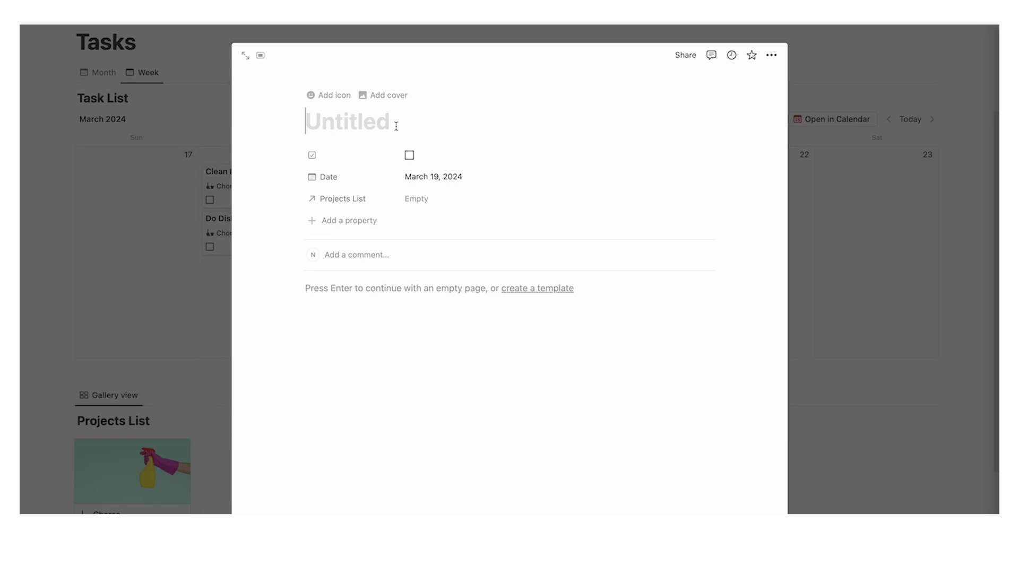
# Name the new March 19 task "Fake Task" and link it to a new Projects List page named "Work"
pyautogui.write('Fake Ta')
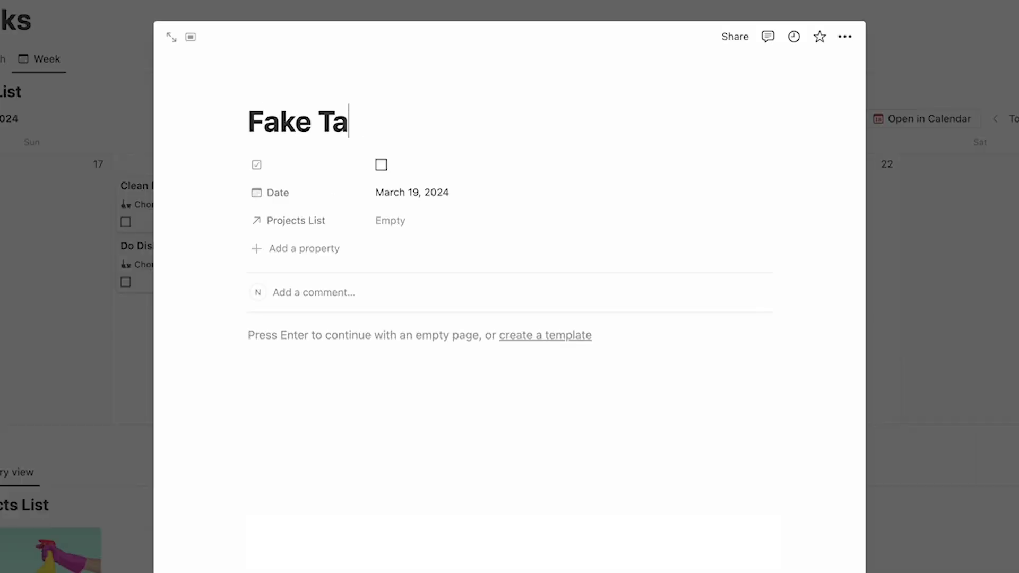
pyautogui.write('sk')
pyautogui.click(427, 220)
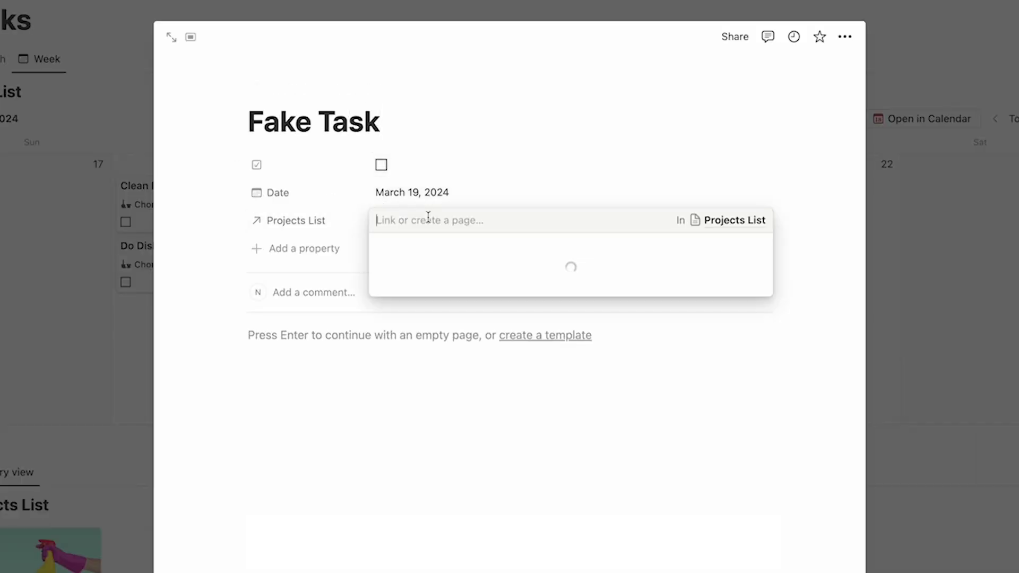
pyautogui.write('Work')
pyautogui.click(380, 276)
pyautogui.click(229, 232)
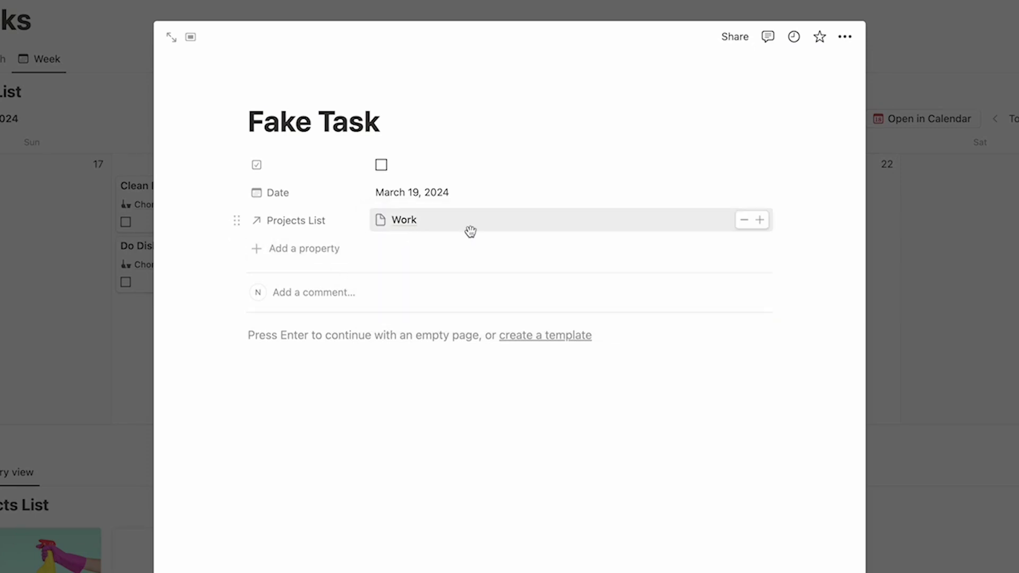
# Close the Fake Task page and add a new project named "Side Hustle" to the Projects List gallery
pyautogui.click(983, 251)
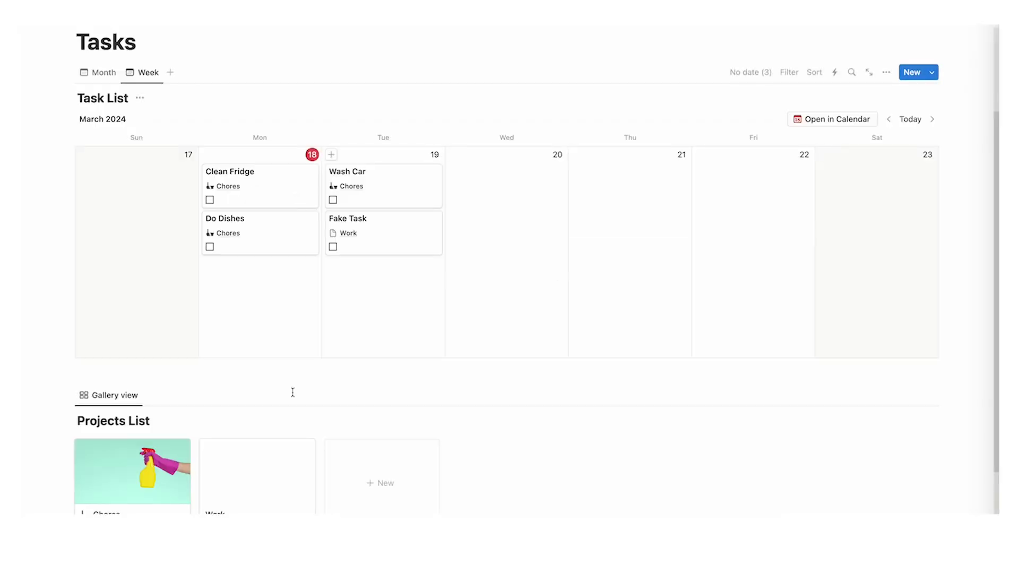
pyautogui.scroll(-3, 293, 393)
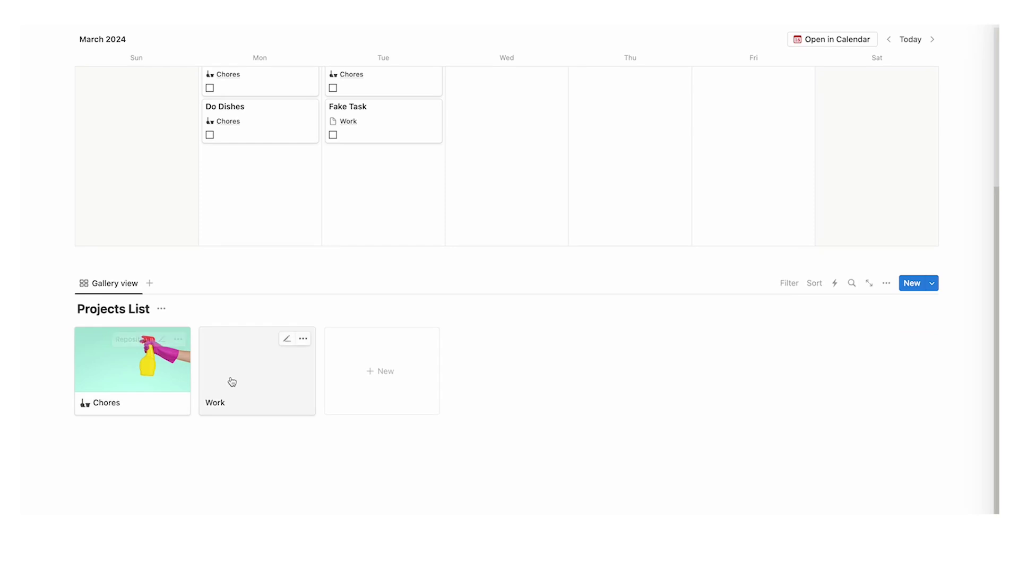
pyautogui.scroll(1, 230, 380)
pyautogui.click(350, 394)
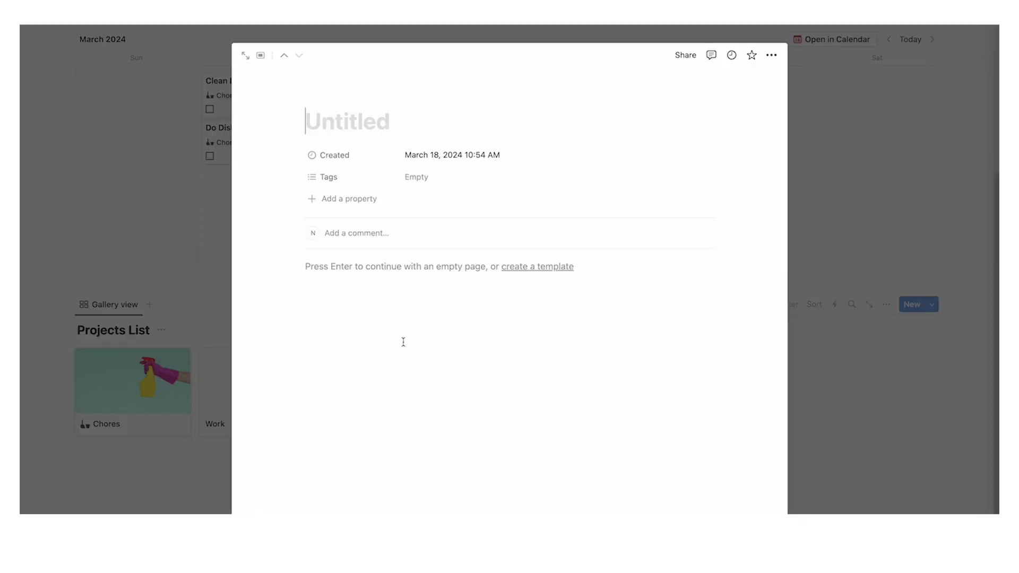
pyautogui.write('Side Hustle')
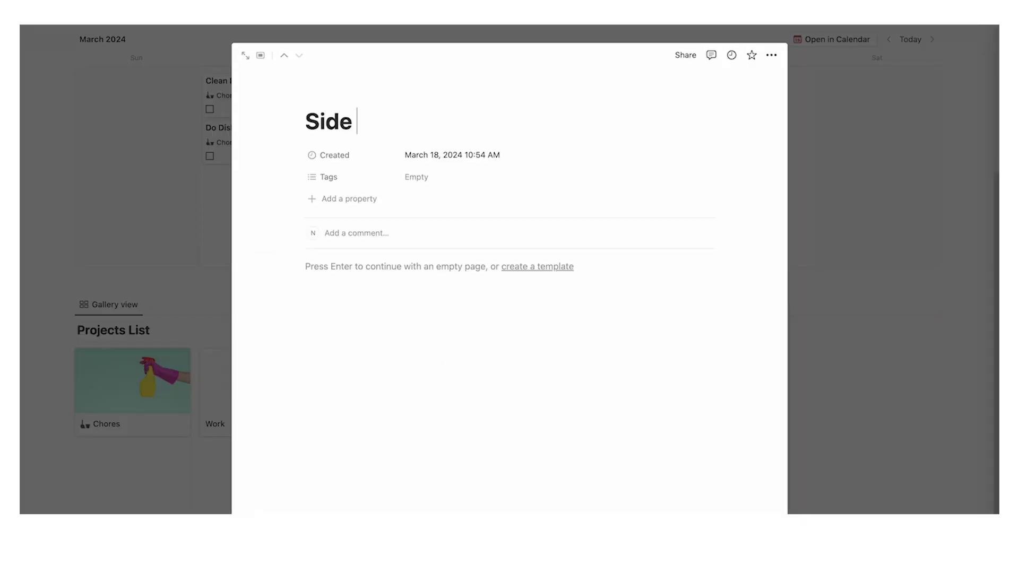
pyautogui.press('Escape')
# Add a March 19 task named "Update Website", link it to the Side Hustle project, and return to the Tasks page
pyautogui.click(331, 167)
pyautogui.write('Update Website')
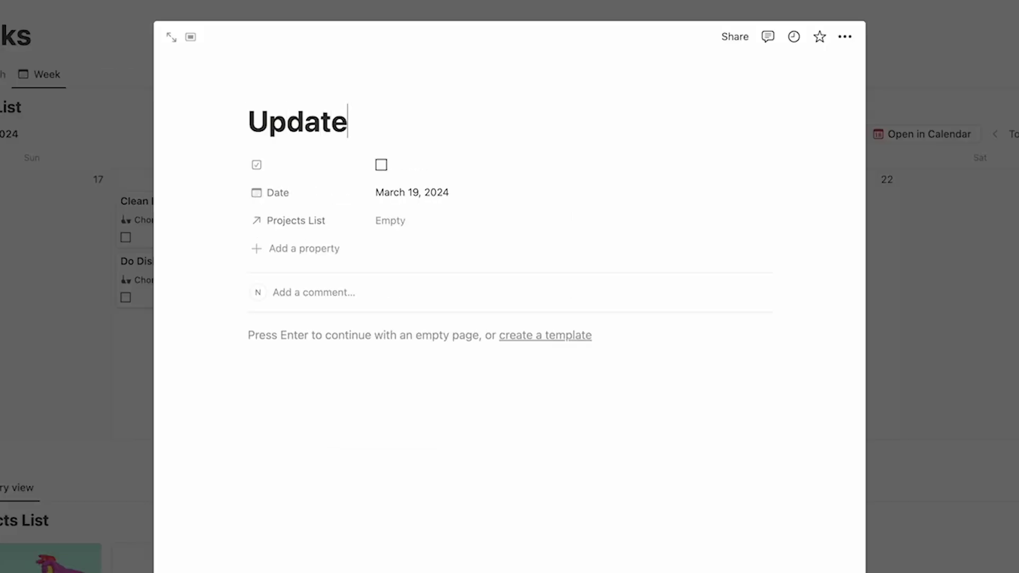
pyautogui.click(462, 230)
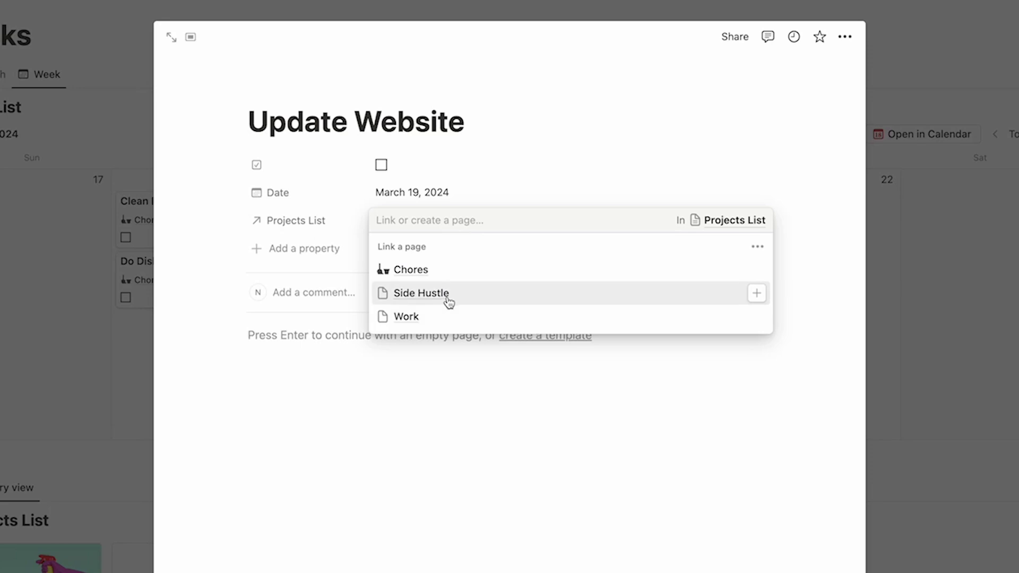
pyautogui.click(499, 301)
pyautogui.click(851, 234)
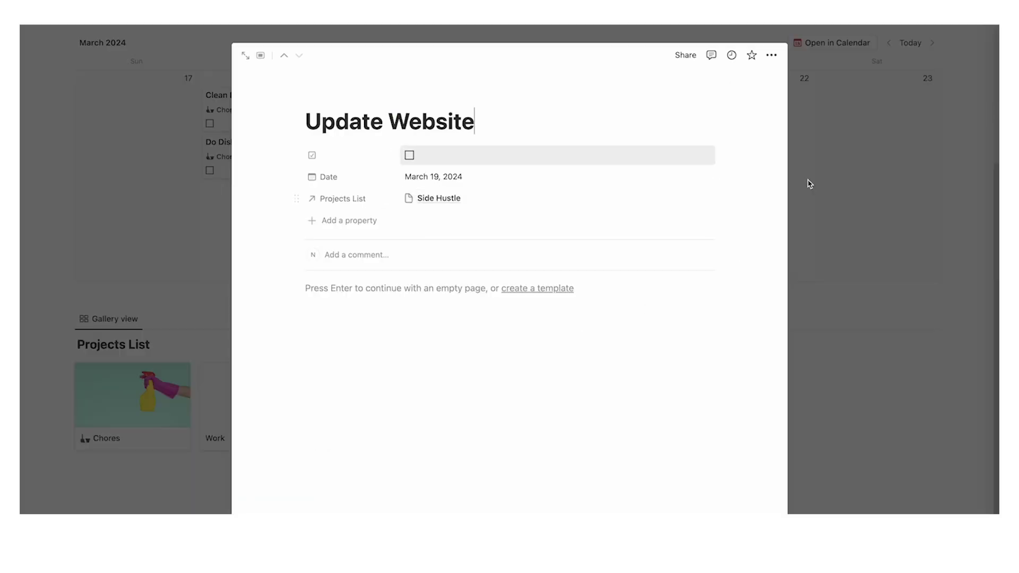
pyautogui.click(810, 184)
# Review the calendar tasks against the Projects List cards and look inside the Chores project page
pyautogui.scroll(1, 350, 393)
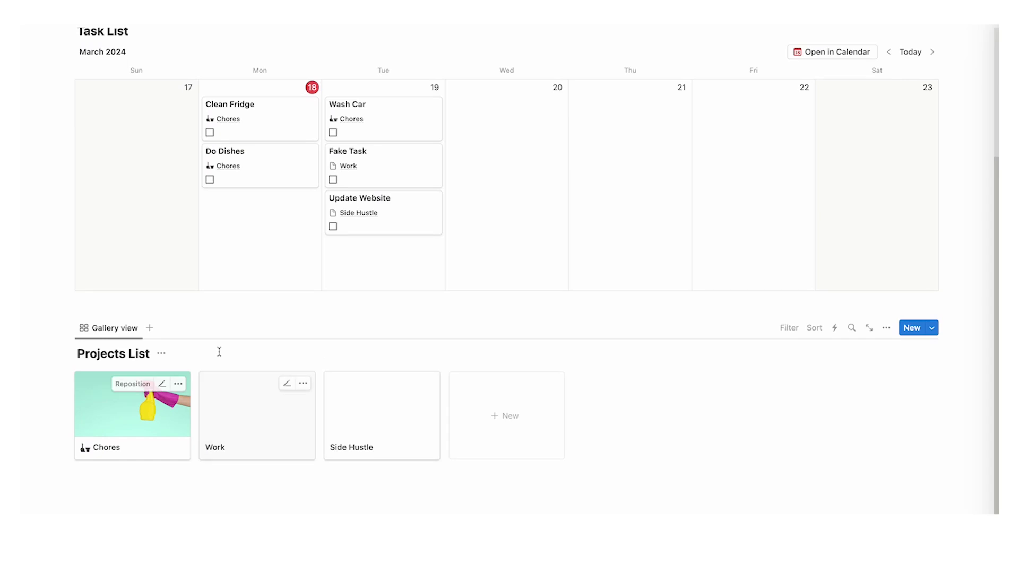
pyautogui.scroll(-2, 257, 340)
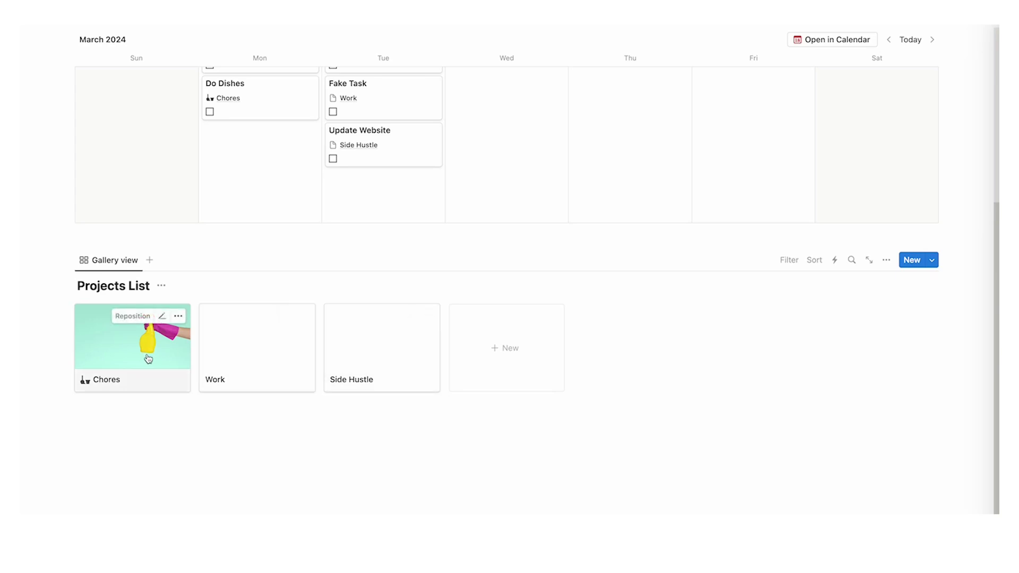
pyautogui.scroll(3, 183, 351)
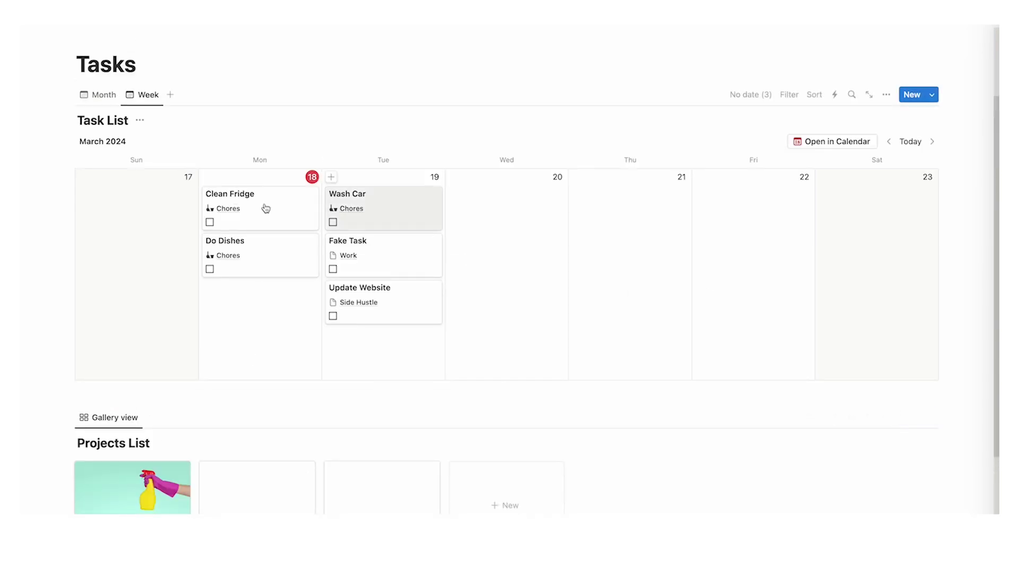
pyautogui.scroll(-3, 206, 214)
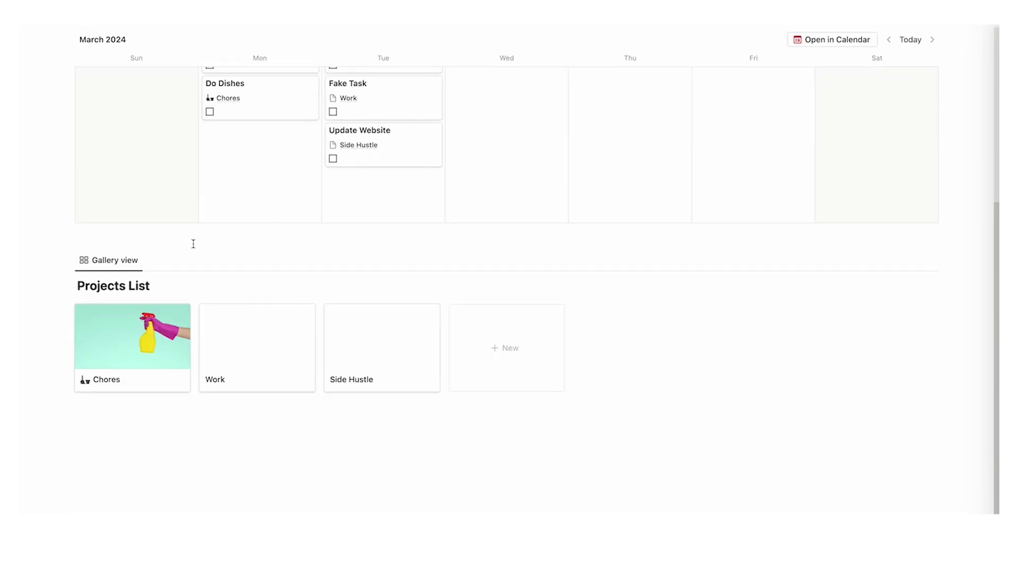
pyautogui.click(120, 357)
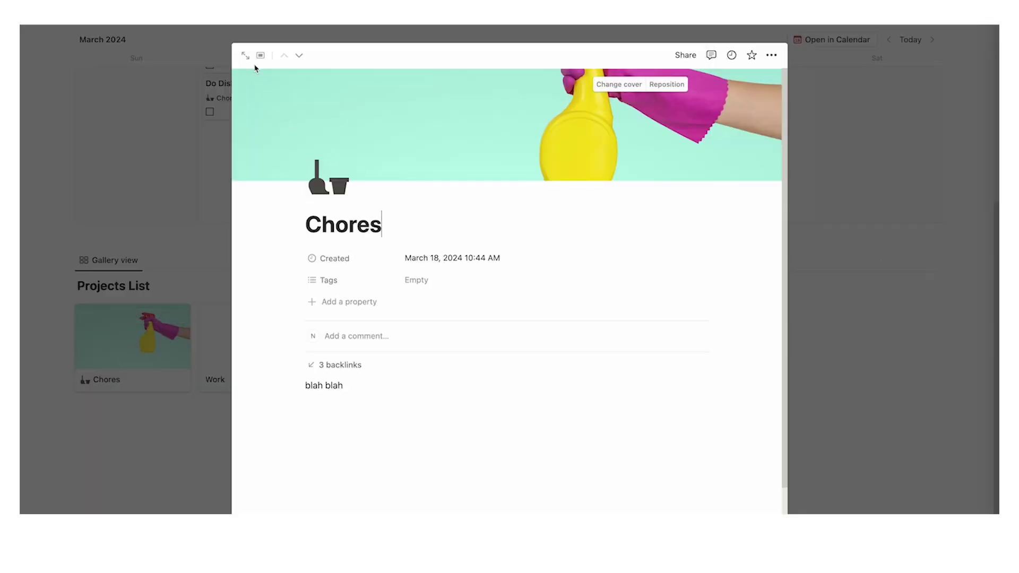
pyautogui.press('Escape')
pyautogui.scroll(-5, 272, 336)
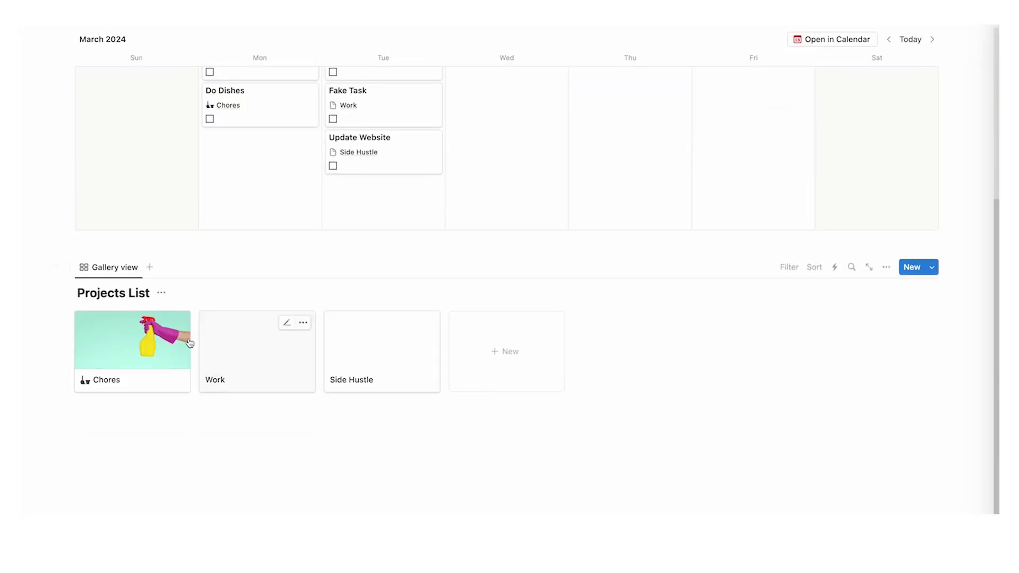
pyautogui.click(119, 354)
pyautogui.click(218, 420)
pyautogui.click(250, 385)
pyautogui.click(122, 421)
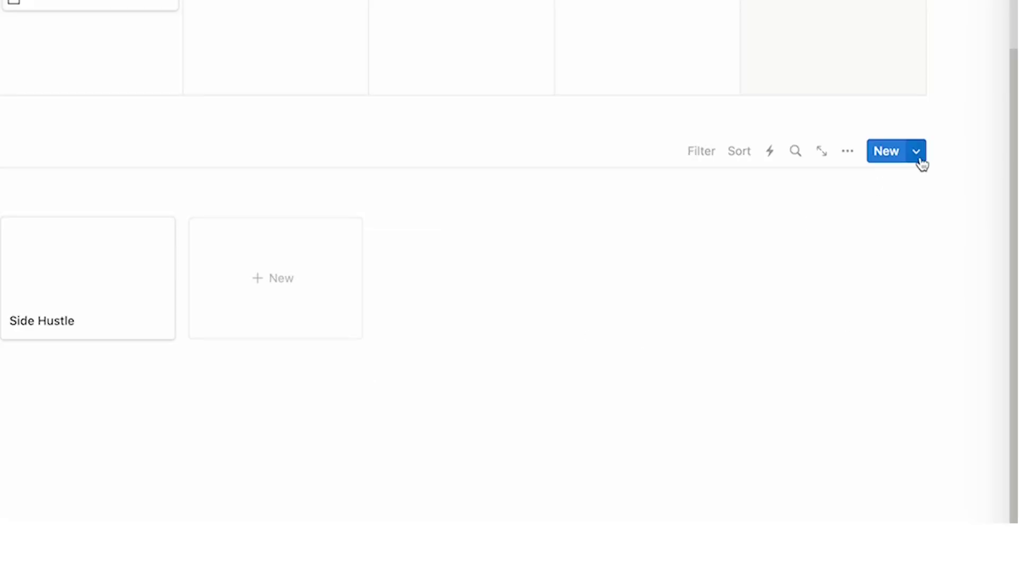
# Create a new template for the Projects List, open it as a full page, and title it "New Project"
pyautogui.click(919, 158)
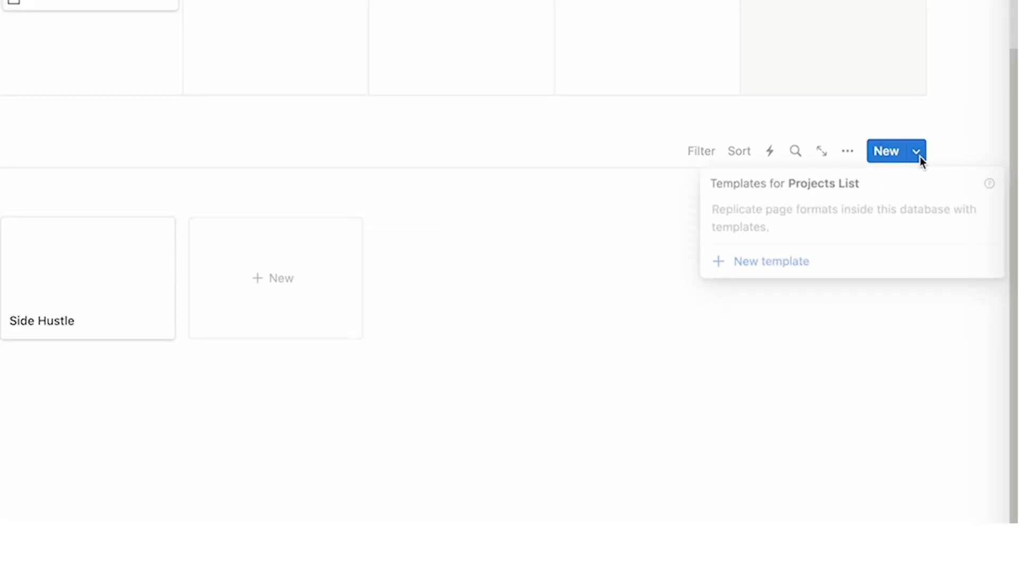
pyautogui.click(757, 264)
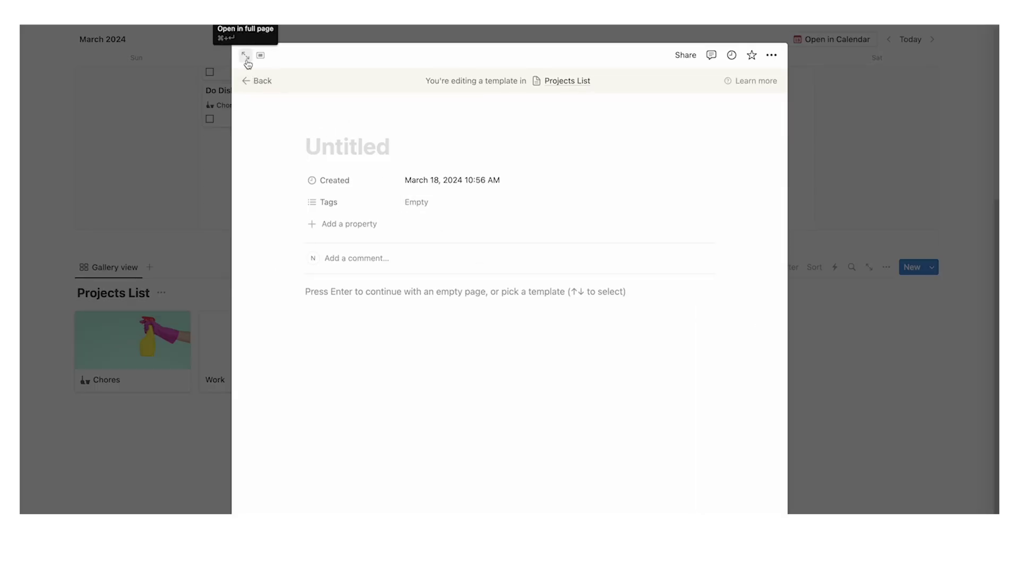
pyautogui.click(246, 56)
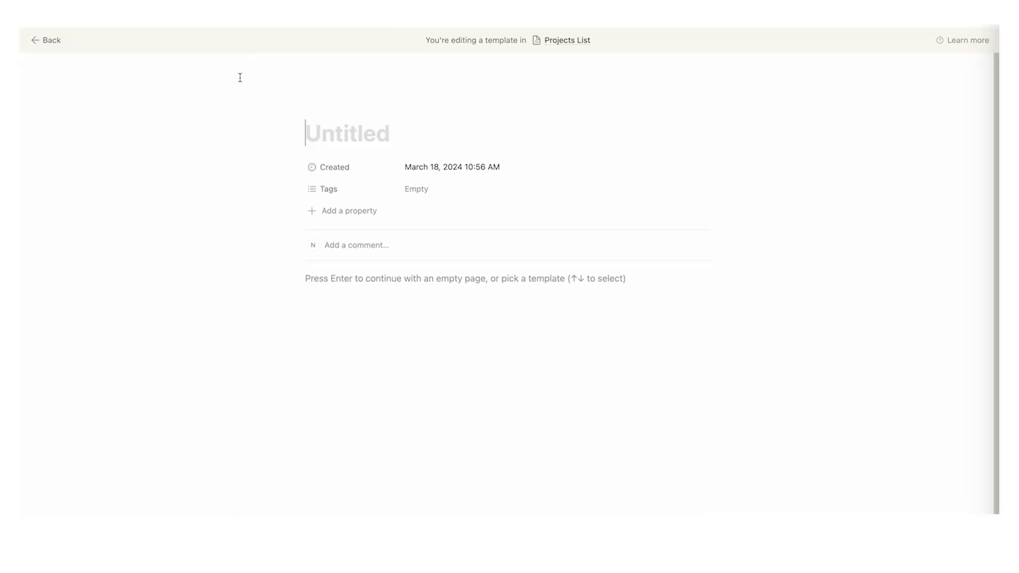
pyautogui.write('New Pro')
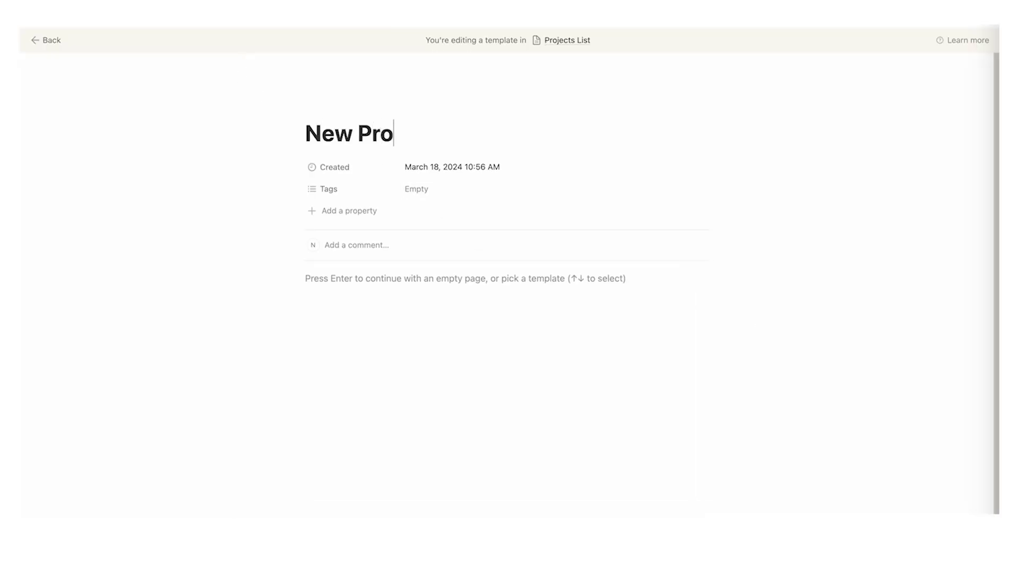
pyautogui.write('ject')
# Give the New Project template a black circle icon
pyautogui.click(328, 106)
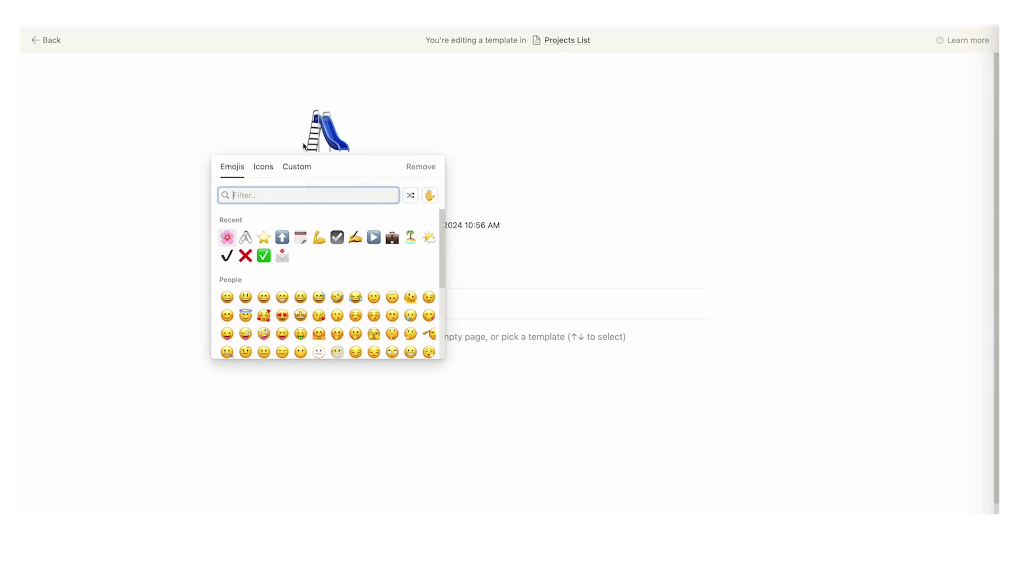
pyautogui.click(263, 167)
pyautogui.moveTo(283, 238)
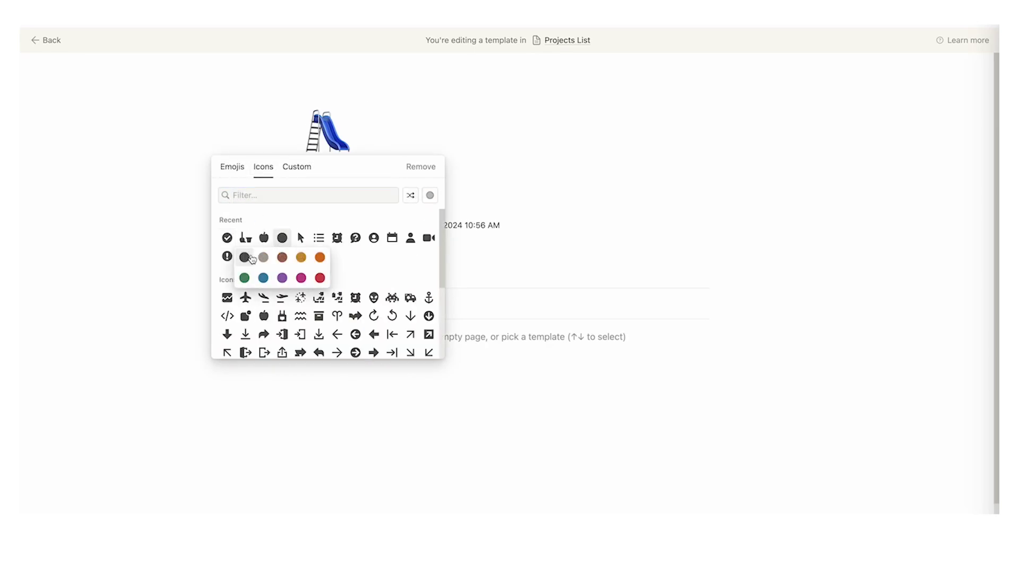
pyautogui.click(245, 258)
# Insert a linked view of the Task List database into the template body, copying its existing Month view
pyautogui.write('/')
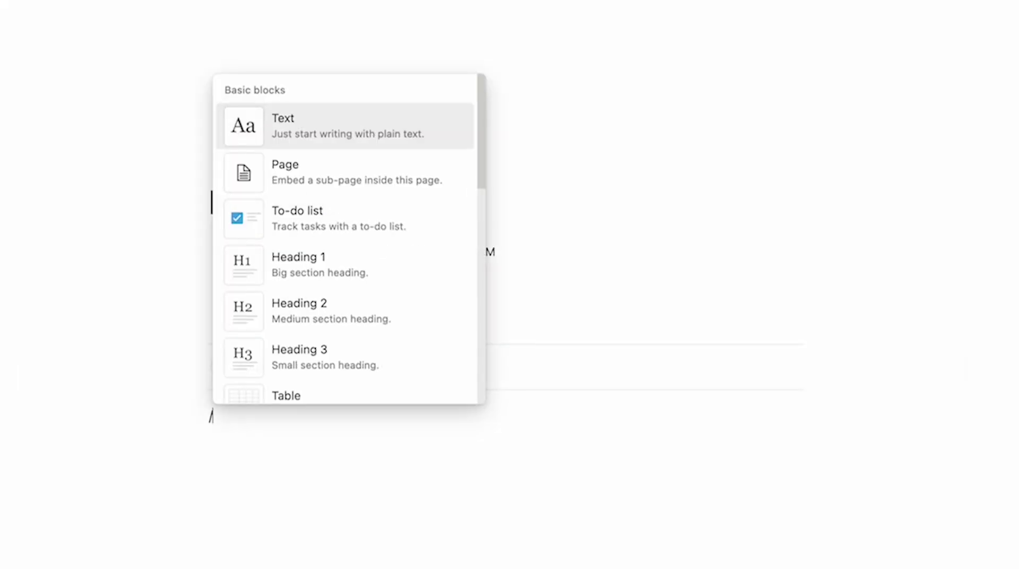
pyautogui.write('da')
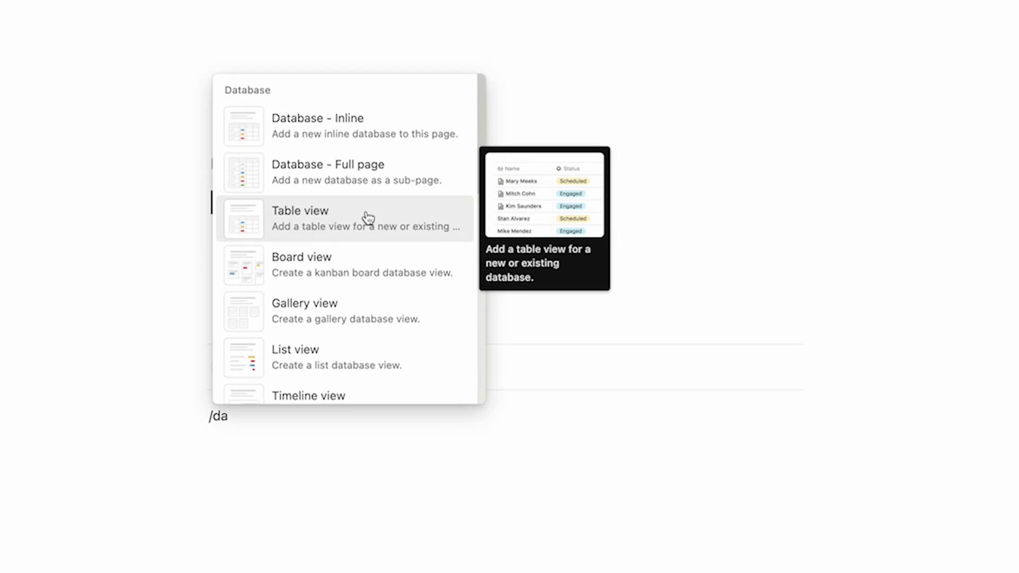
pyautogui.click(368, 217)
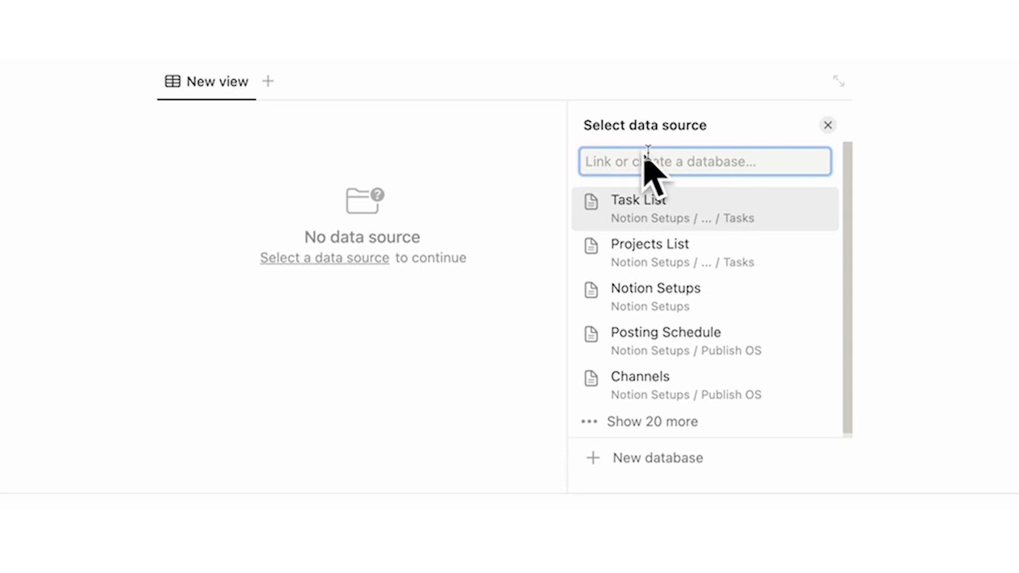
pyautogui.click(725, 207)
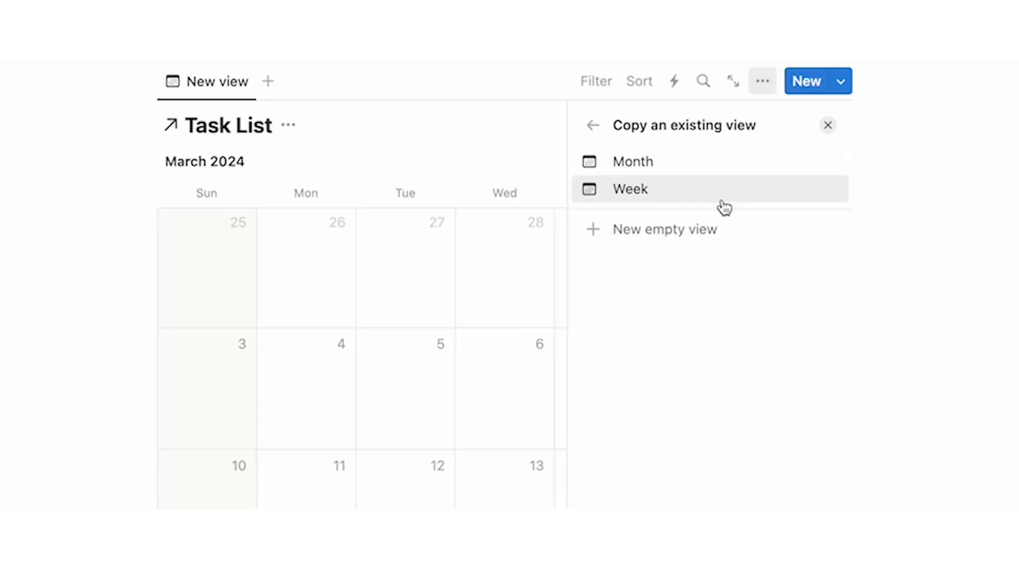
pyautogui.click(675, 169)
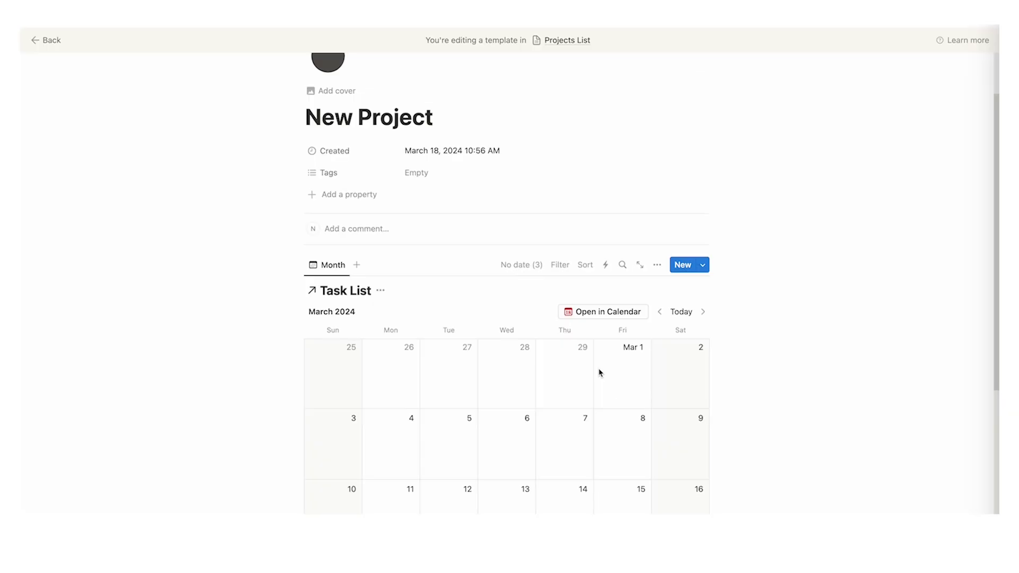
# Set the New Project template page to full width
pyautogui.click(962, 48)
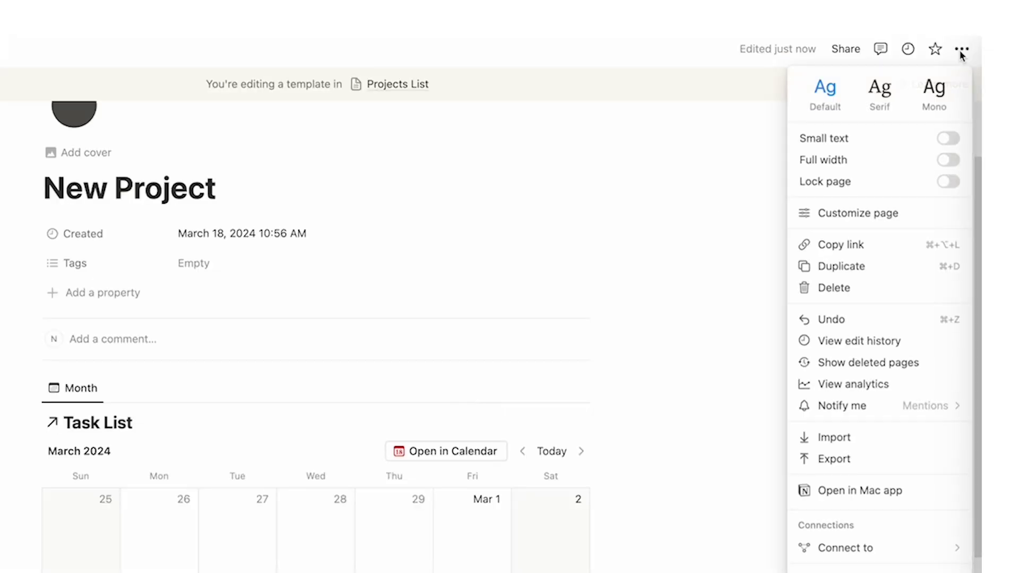
pyautogui.click(949, 160)
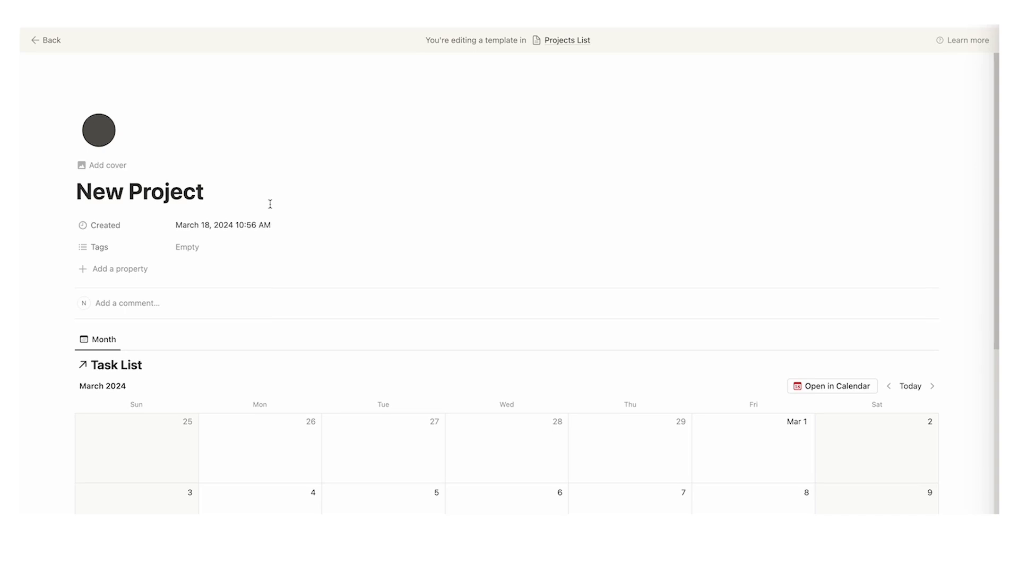
pyautogui.scroll(-1, 275, 209)
pyautogui.scroll(1, 321, 212)
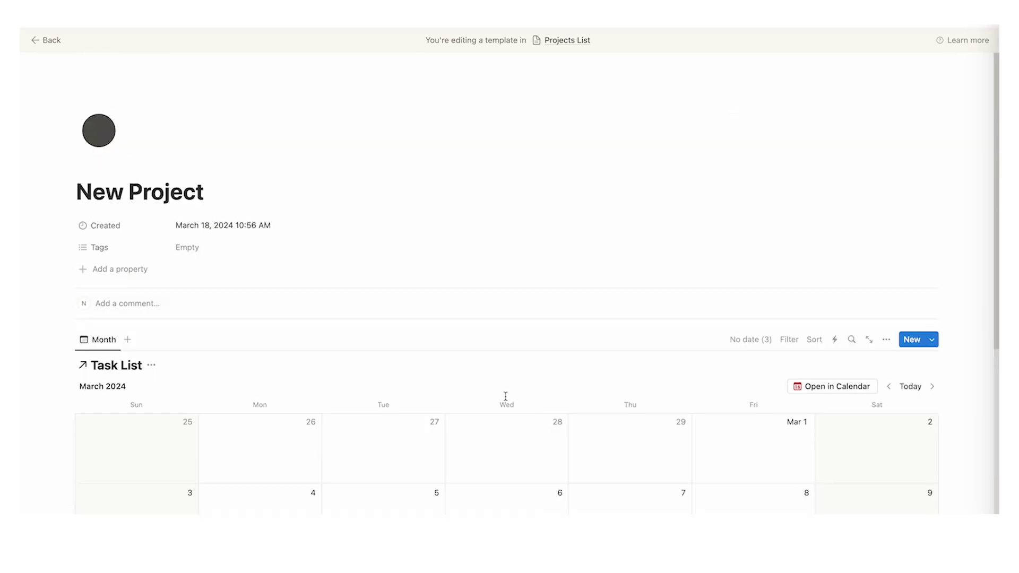
# Add an advanced filter to the template's Task List Month view where Projects List contains New Project
pyautogui.scroll(-6, 485, 378)
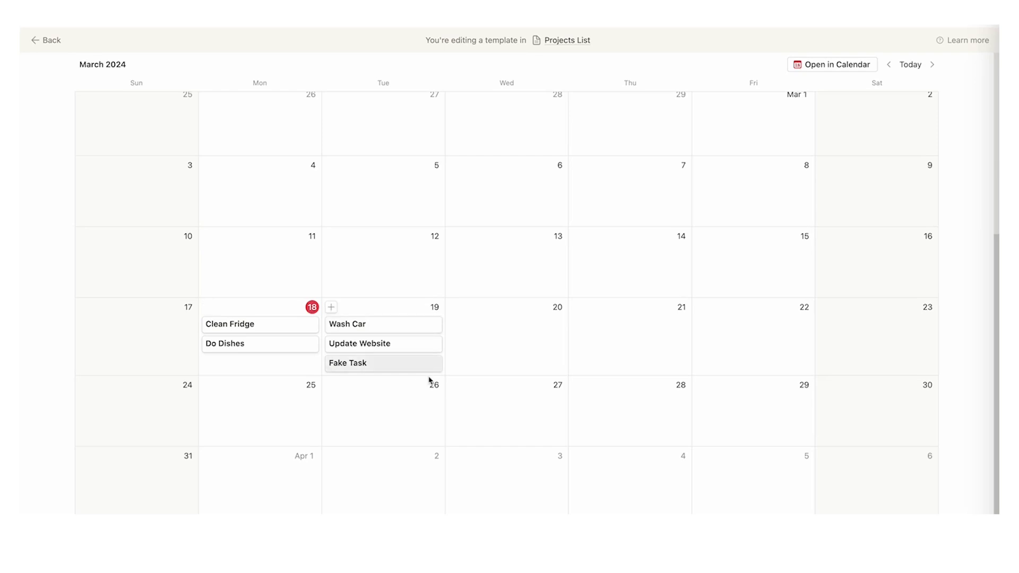
pyautogui.scroll(3, 505, 364)
pyautogui.scroll(3, 504, 362)
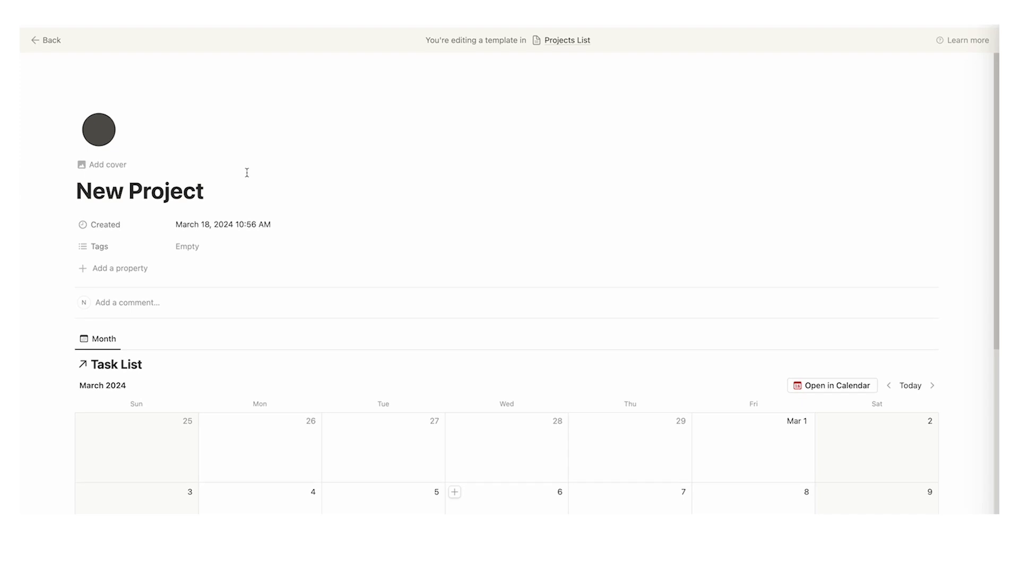
pyautogui.scroll(-4, 245, 175)
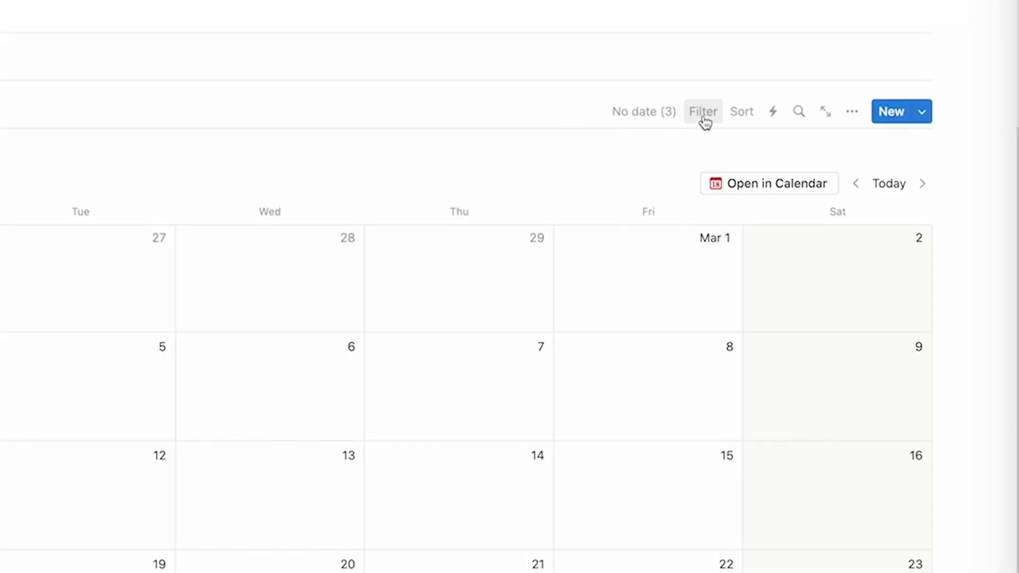
pyautogui.click(704, 114)
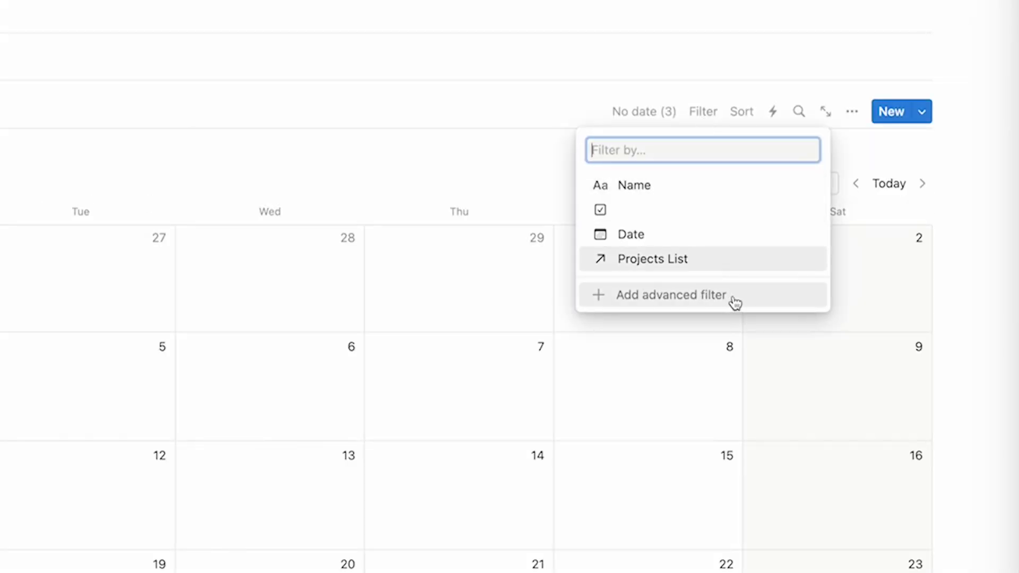
pyautogui.click(741, 301)
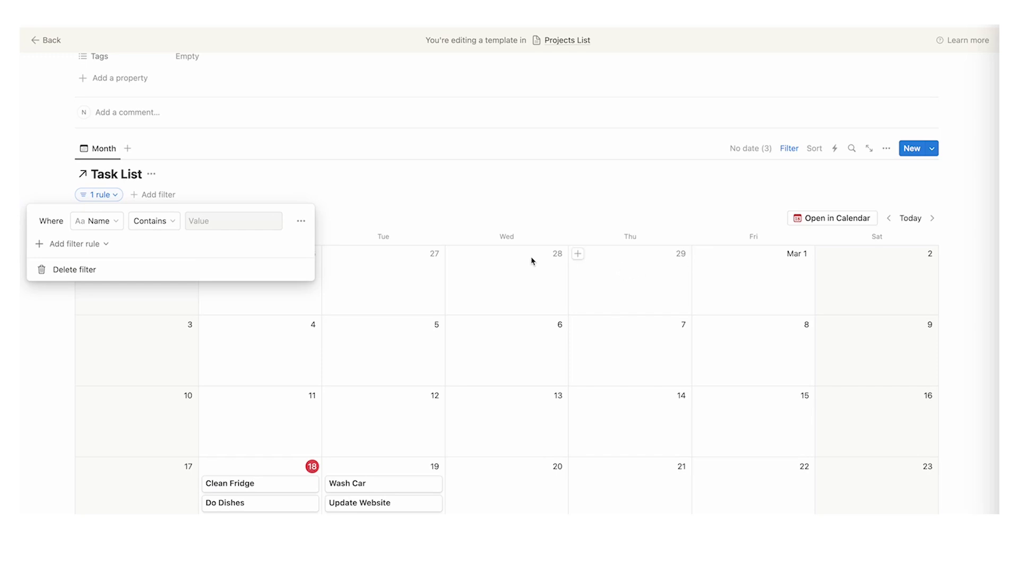
pyautogui.click(110, 220)
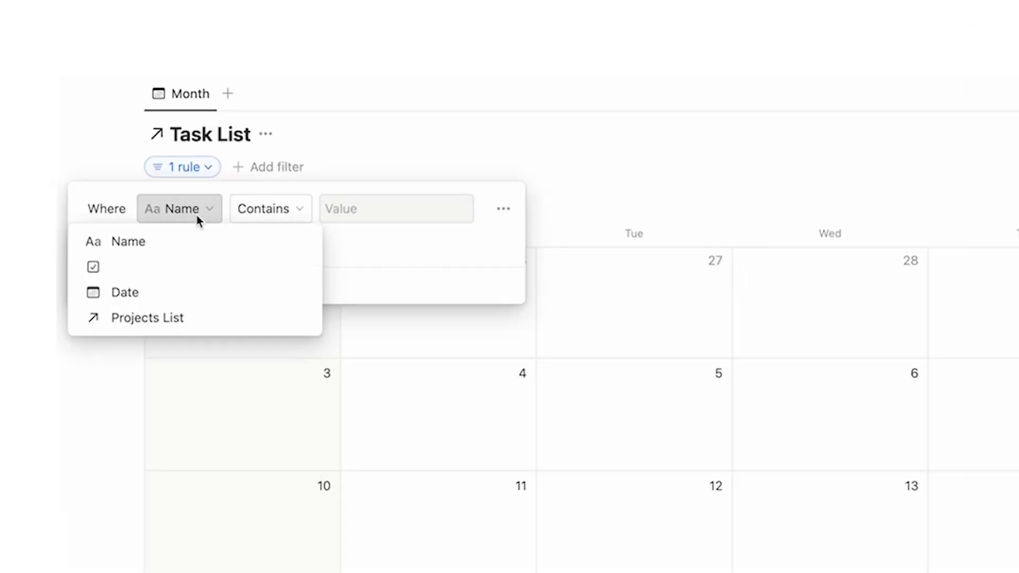
pyautogui.click(240, 324)
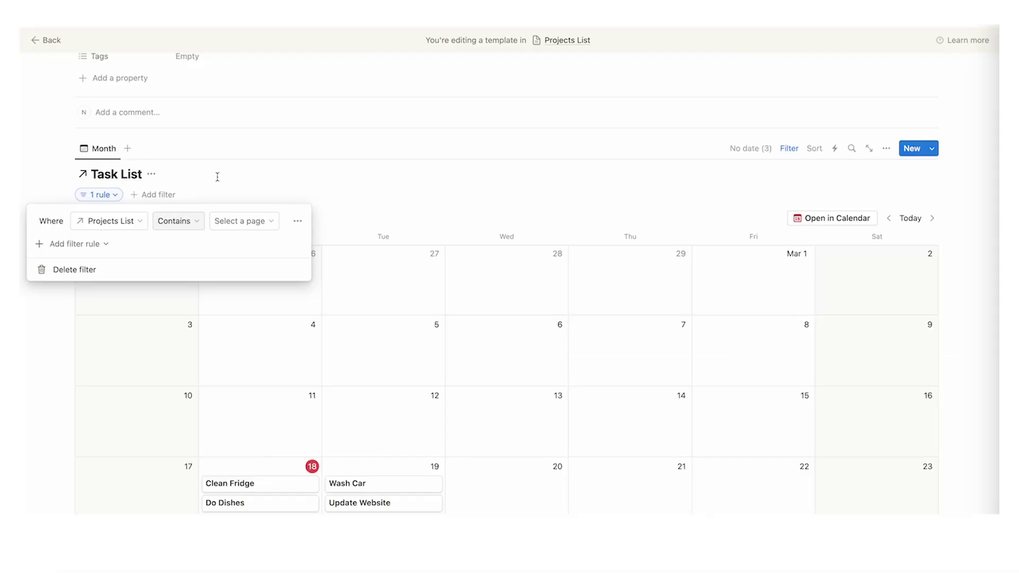
pyautogui.click(244, 222)
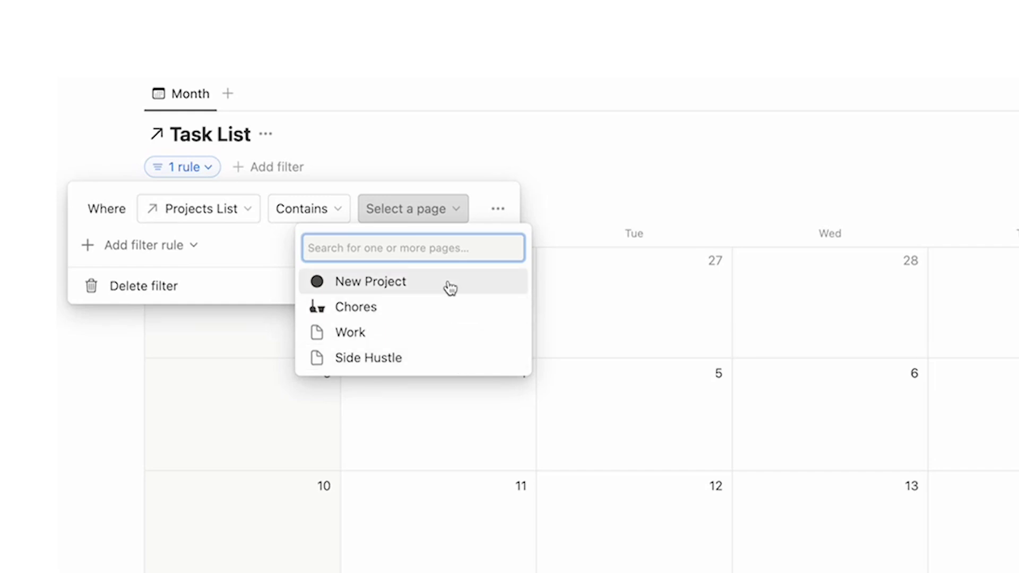
pyautogui.click(451, 288)
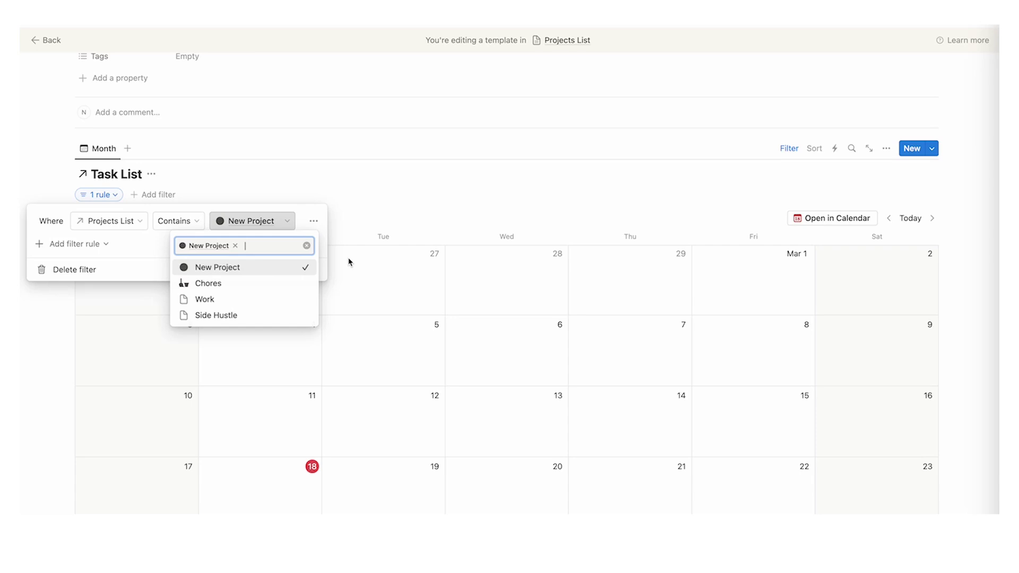
pyautogui.click(352, 270)
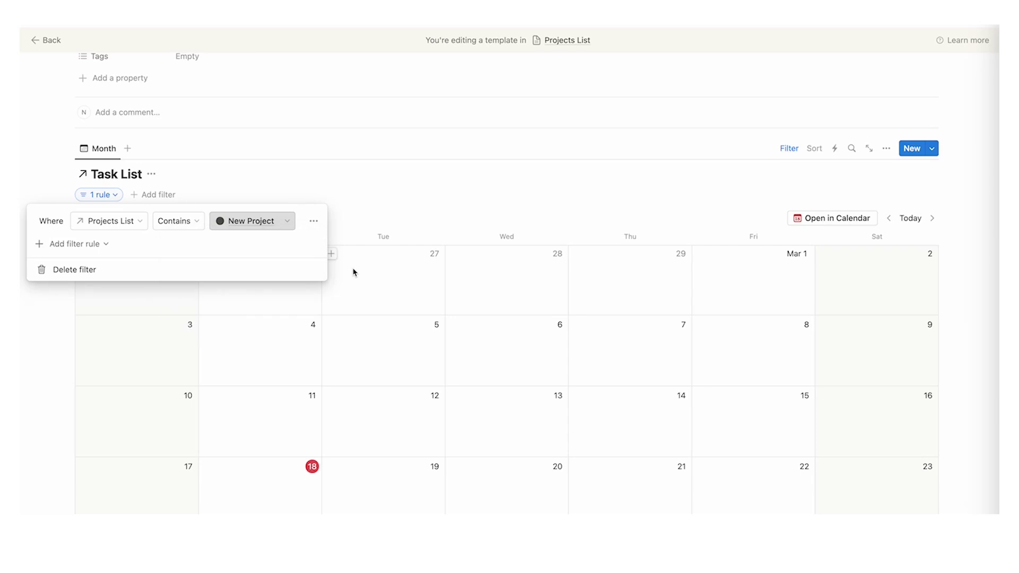
pyautogui.scroll(-2, 356, 228)
pyautogui.click(360, 178)
pyautogui.scroll(3, 411, 237)
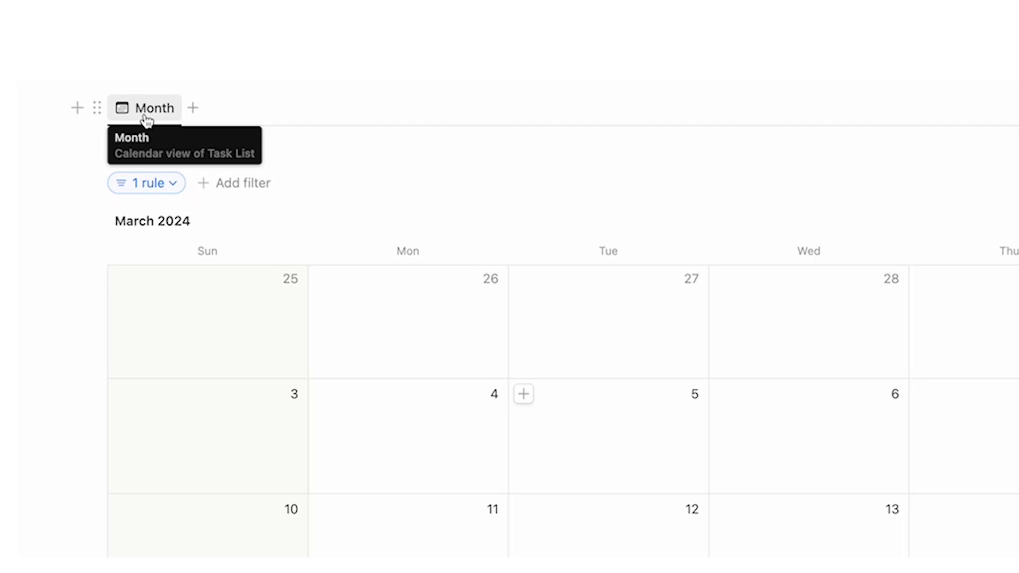
# Duplicate the Task List's Month view, name the copy "Week", and show its calendar as Week
pyautogui.click(146, 120)
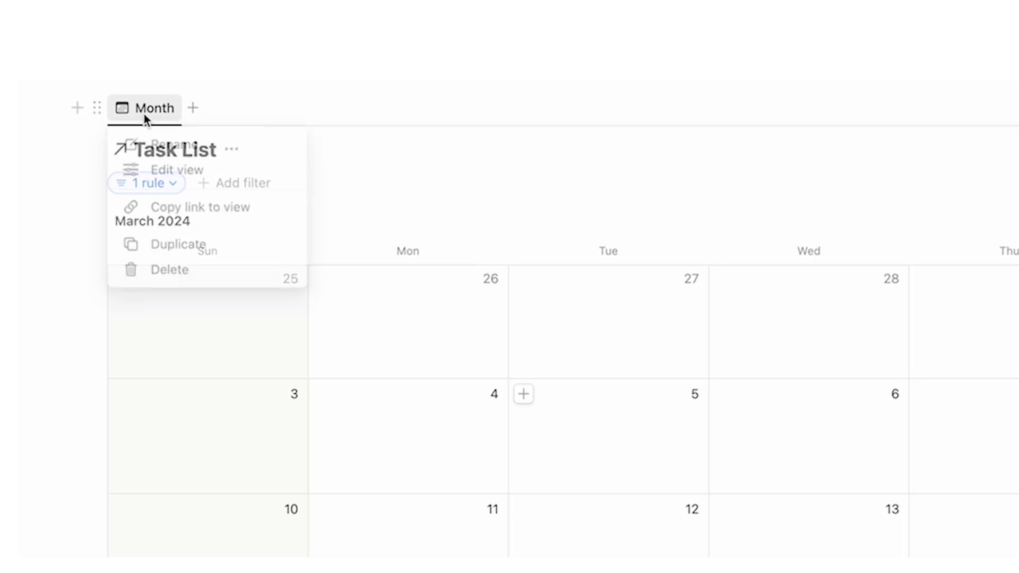
pyautogui.click(178, 246)
pyautogui.write('Week')
pyautogui.click(743, 218)
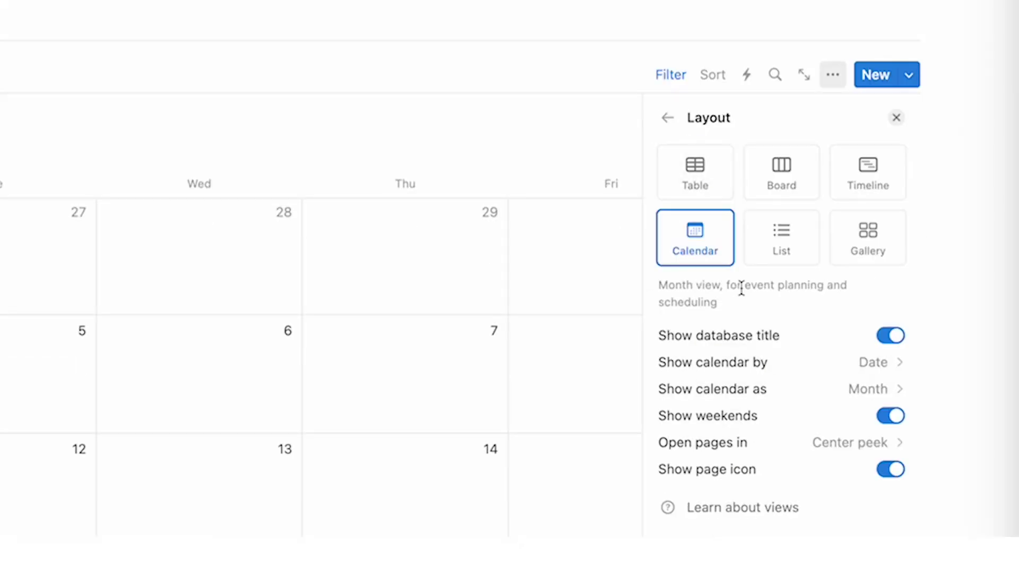
pyautogui.click(785, 389)
pyautogui.click(710, 448)
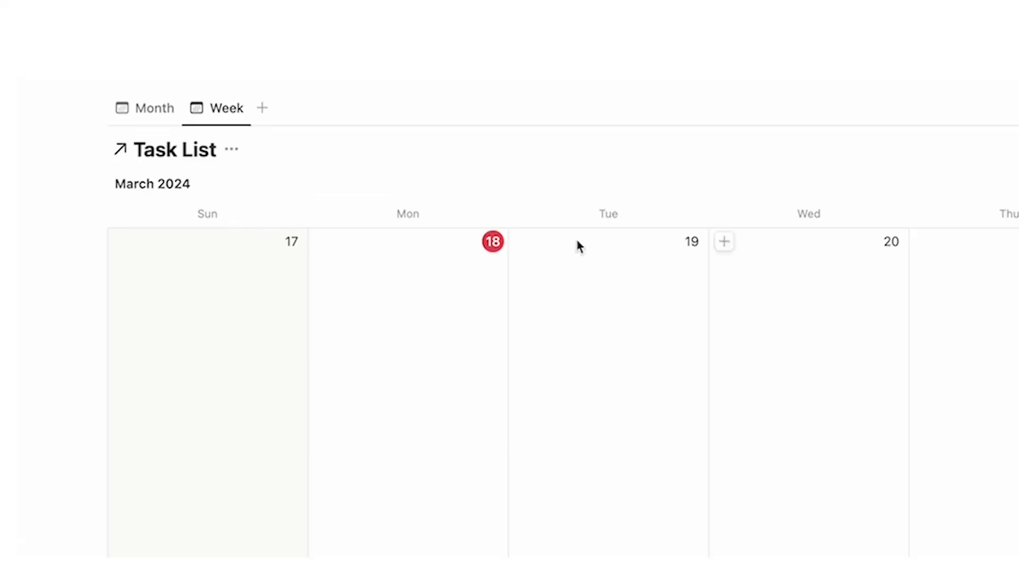
# Duplicate the Week view of the Task List and change the copy's layout to Table
pyautogui.click(227, 113)
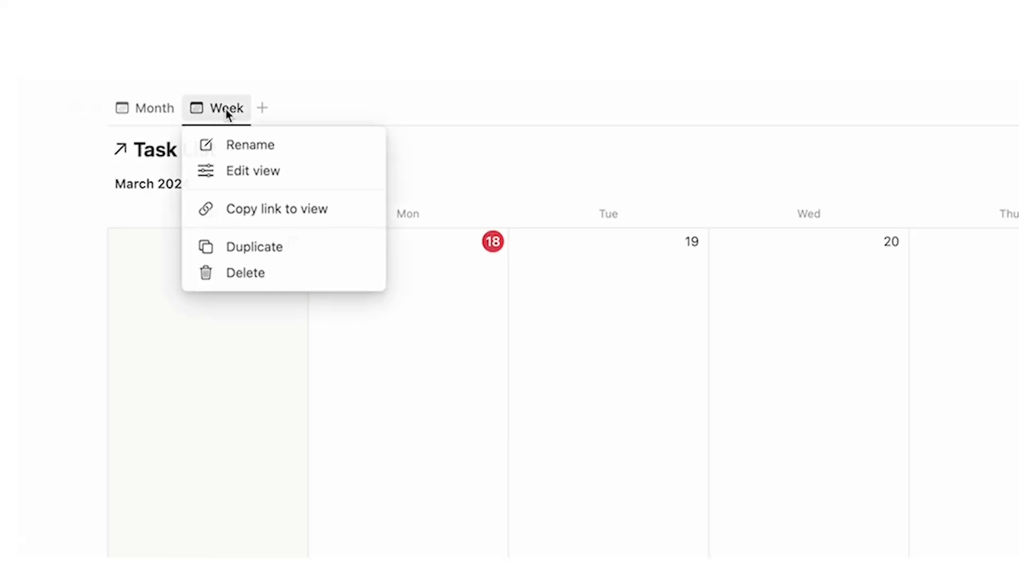
pyautogui.click(253, 259)
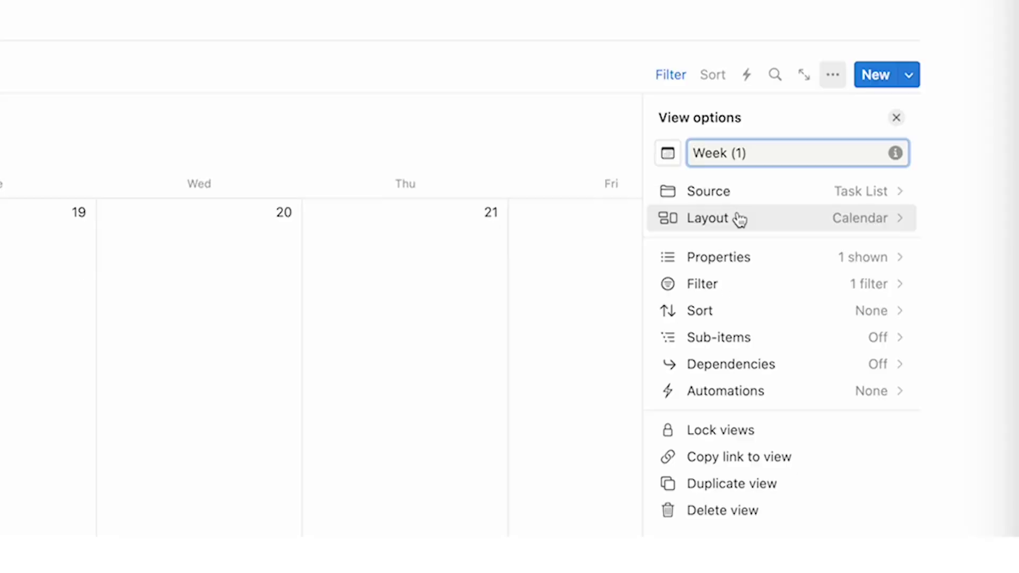
pyautogui.click(739, 219)
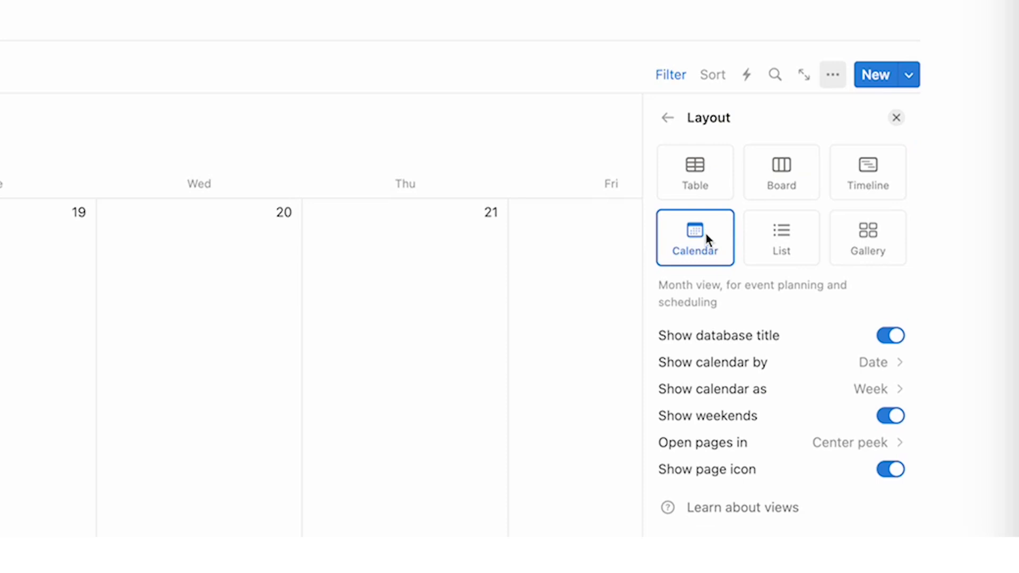
pyautogui.click(696, 176)
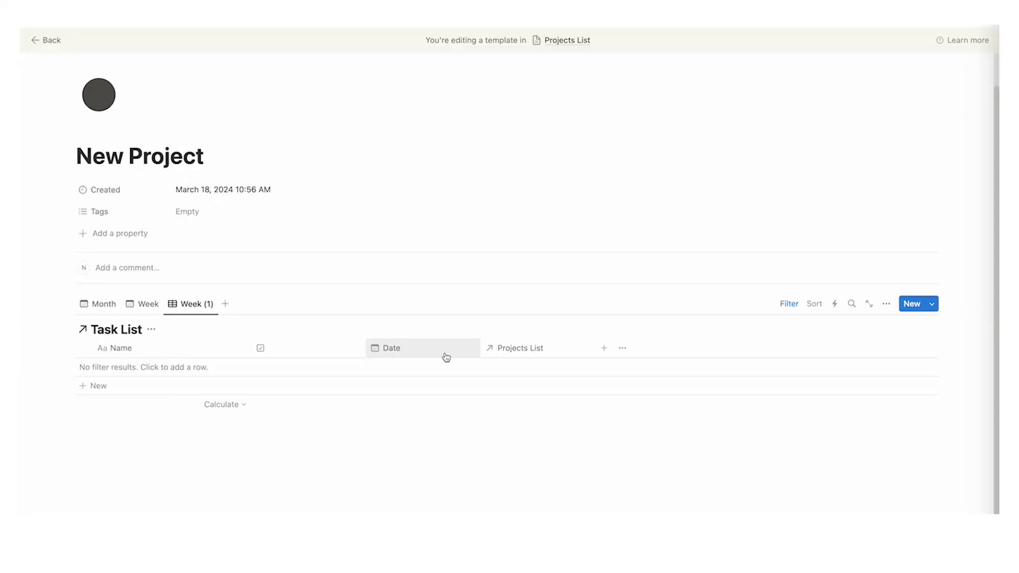
# Reorder the table view's columns so Date comes first, followed by the checkbox, Name, and Projects List
pyautogui.moveTo(446, 357); pyautogui.dragTo(326, 348)
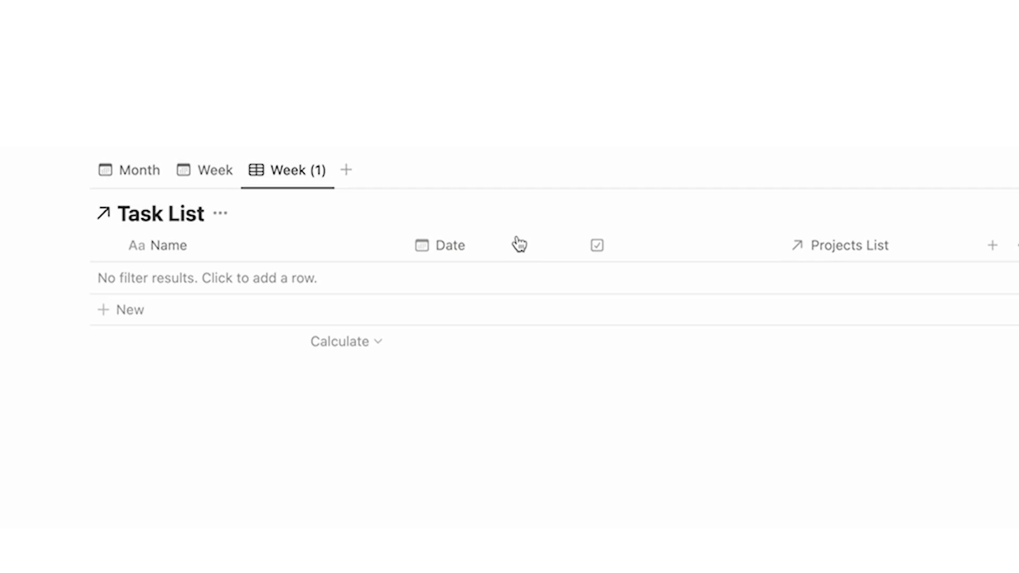
pyautogui.moveTo(519, 244); pyautogui.dragTo(214, 243)
pyautogui.moveTo(779, 248); pyautogui.dragTo(364, 248)
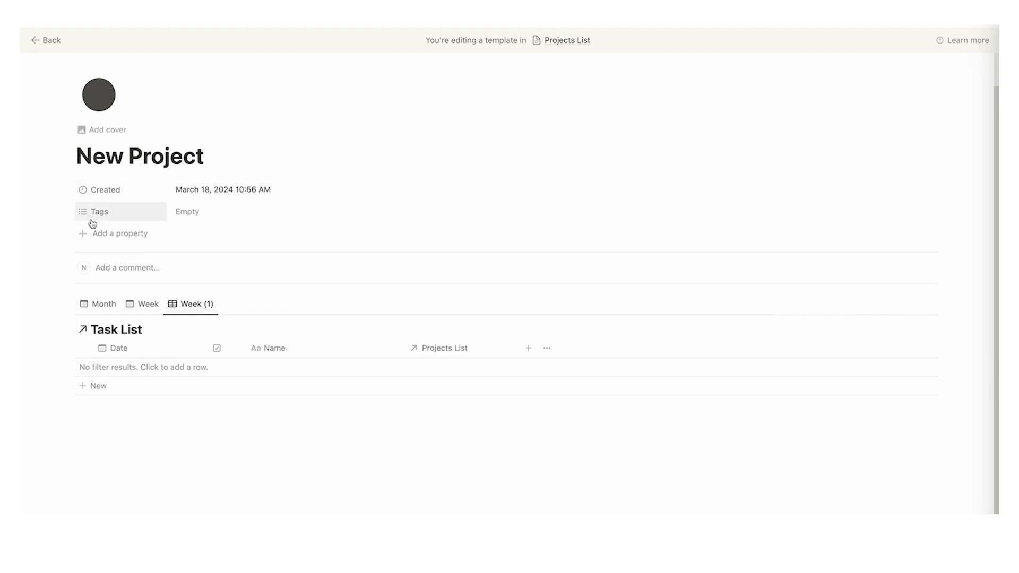
# Hide the Projects List property in the Task List table view
pyautogui.click(486, 349)
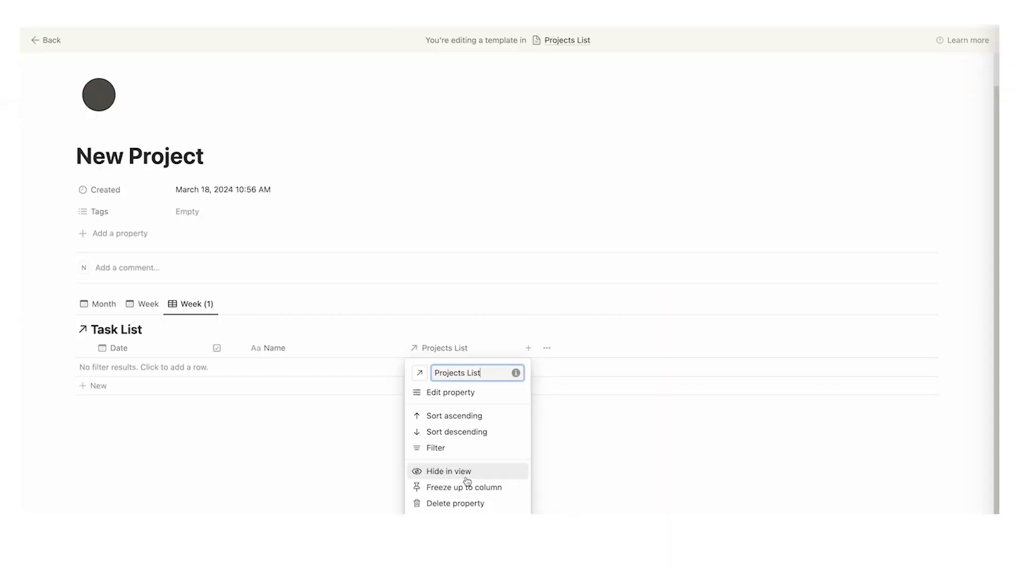
pyautogui.click(467, 481)
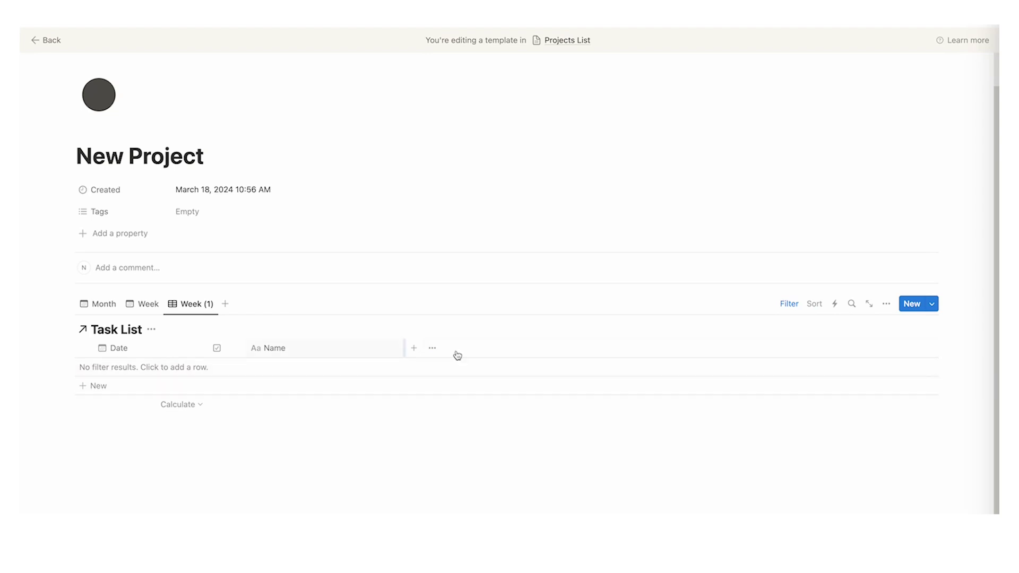
pyautogui.click(234, 350)
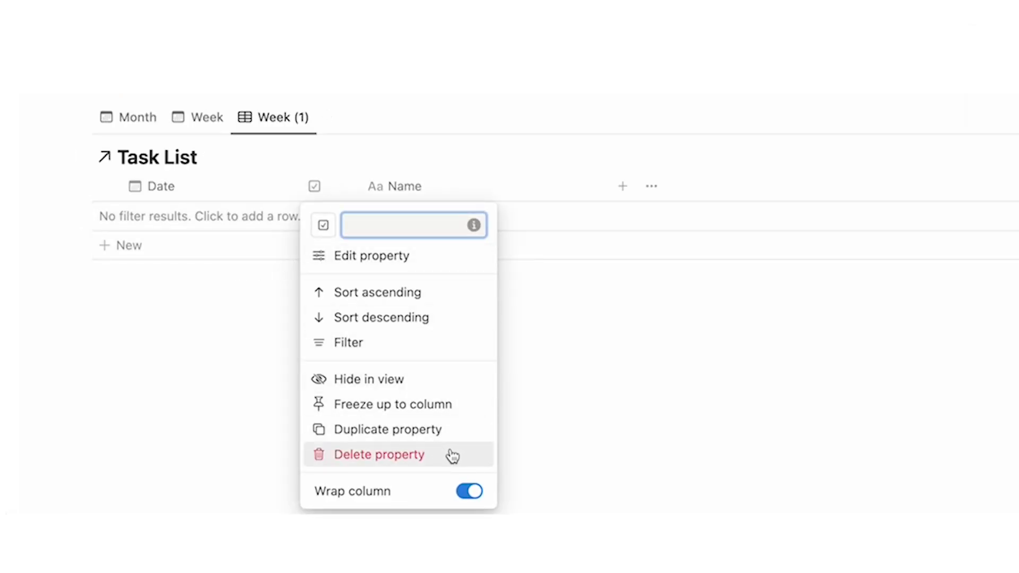
pyautogui.click(646, 382)
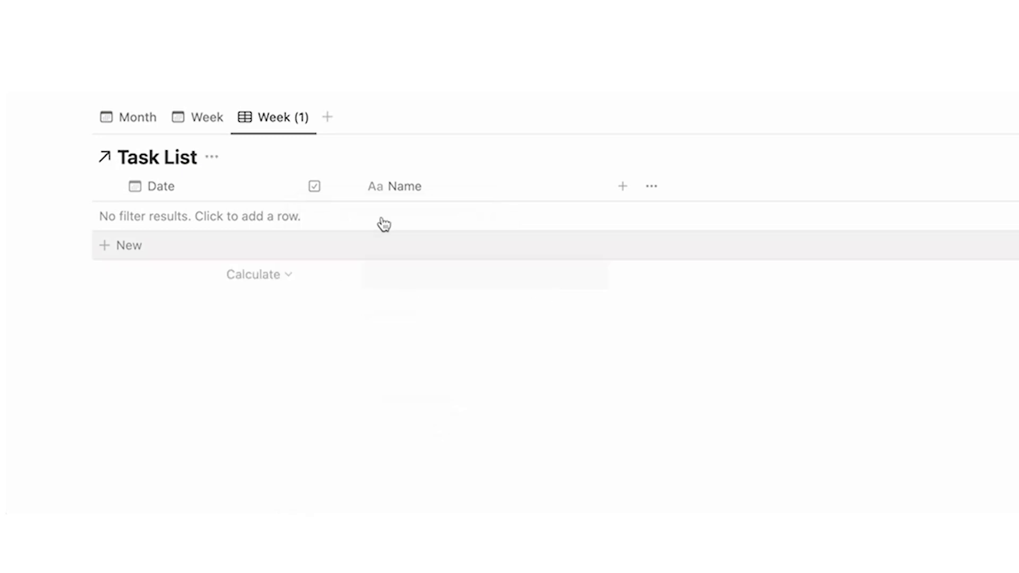
# Rename the duplicated table view as "List"
pyautogui.click(270, 129)
pyautogui.click(282, 179)
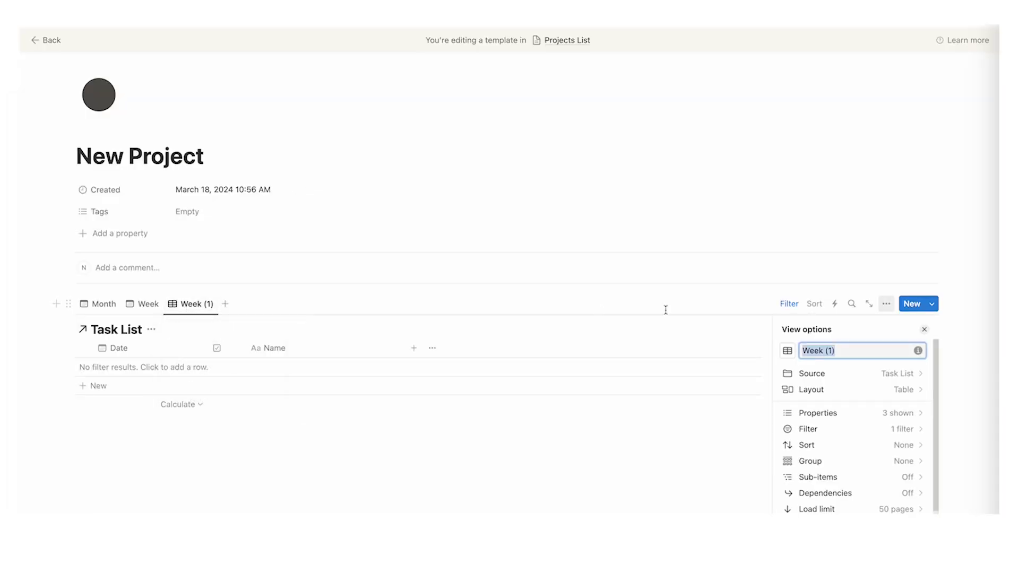
pyautogui.write('L')
# Check the project filter rule on the Month view, look over the Week view, and return to the Month view
pyautogui.click(100, 310)
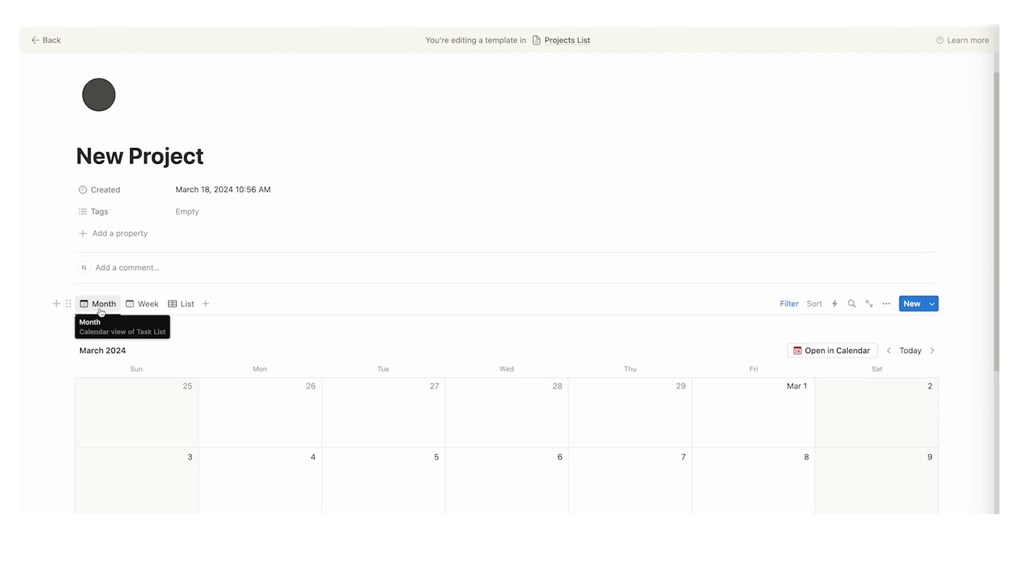
pyautogui.click(786, 305)
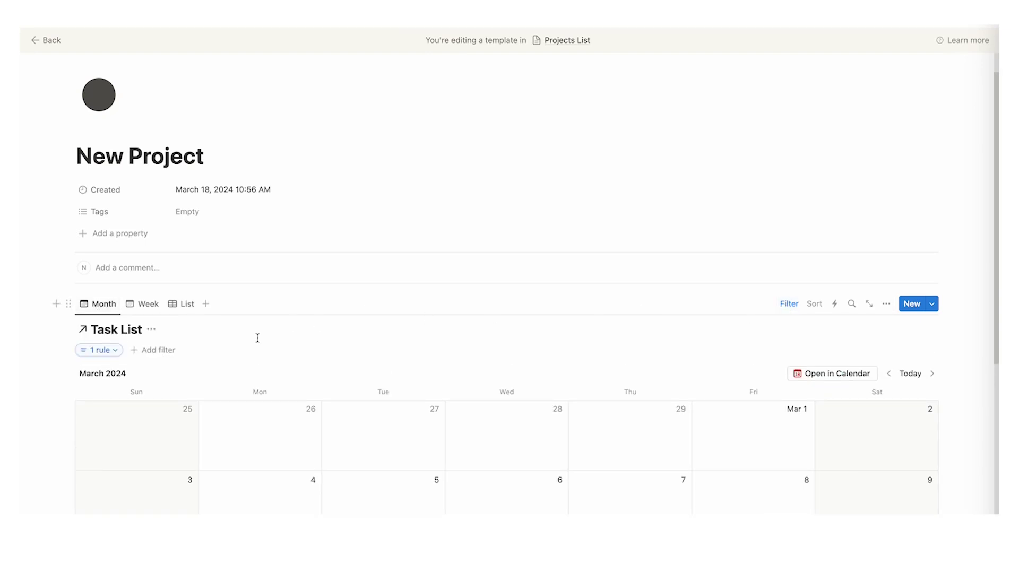
pyautogui.click(106, 351)
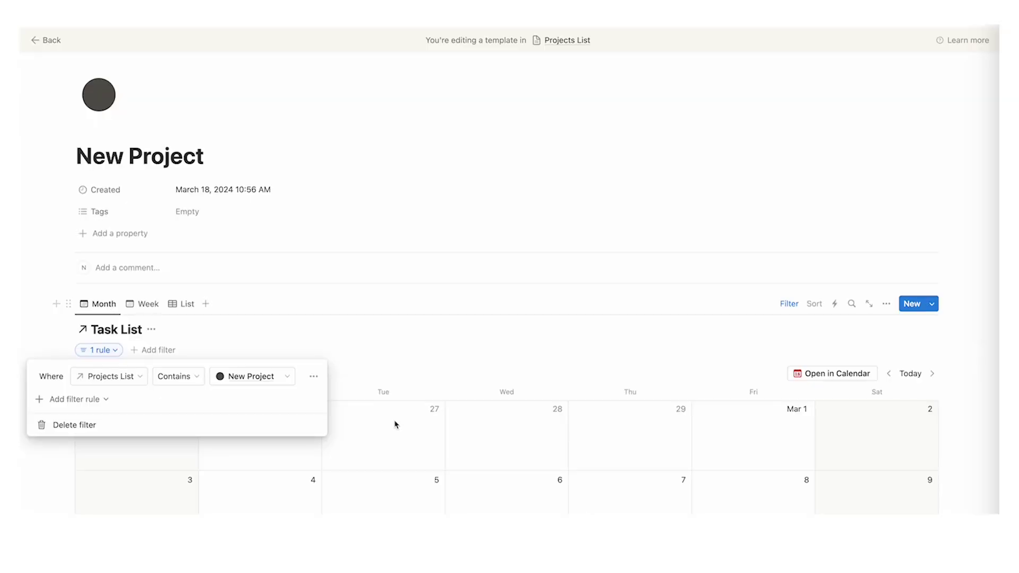
pyautogui.click(394, 424)
pyautogui.click(101, 304)
pyautogui.click(147, 312)
pyautogui.click(147, 311)
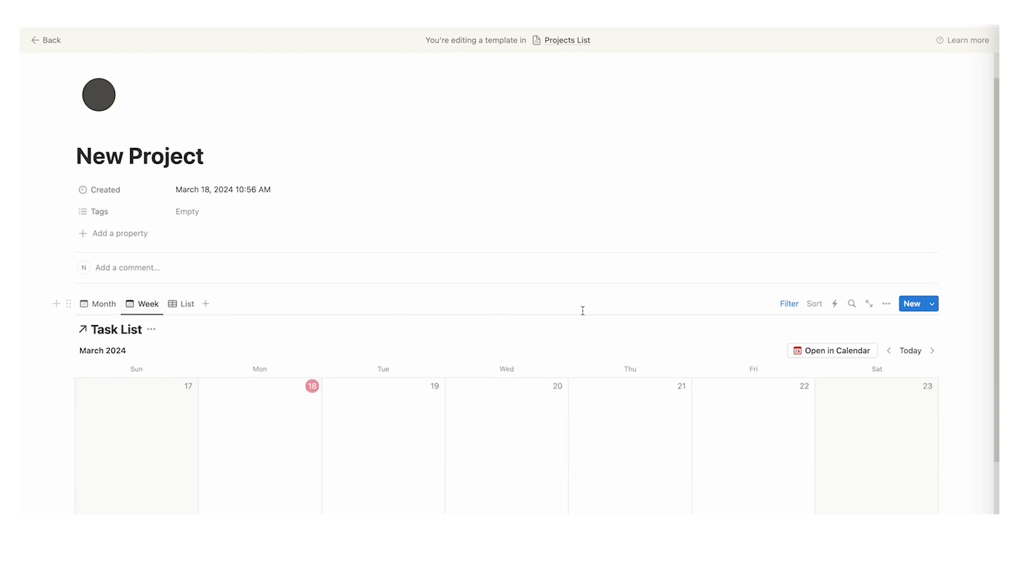
pyautogui.click(113, 358)
pyautogui.click(101, 304)
pyautogui.click(100, 305)
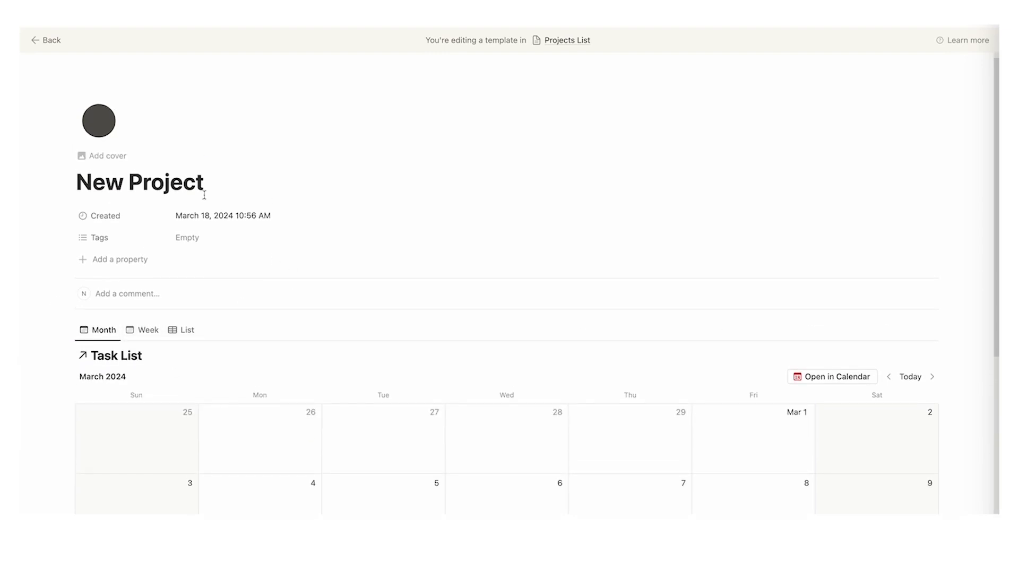
# Leave the New Project template and return to the Tasks page
pyautogui.scroll(1, 218, 154)
pyautogui.rightClick(47, 40)
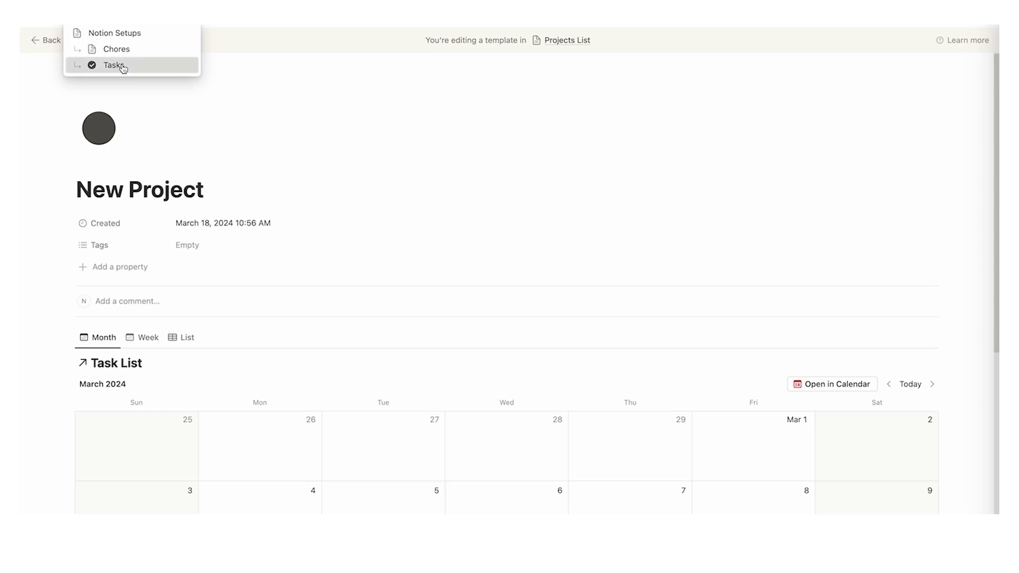
pyautogui.click(119, 66)
# Apply the New Project template to the Chores project and open Chores as a full page
pyautogui.scroll(-5, 425, 184)
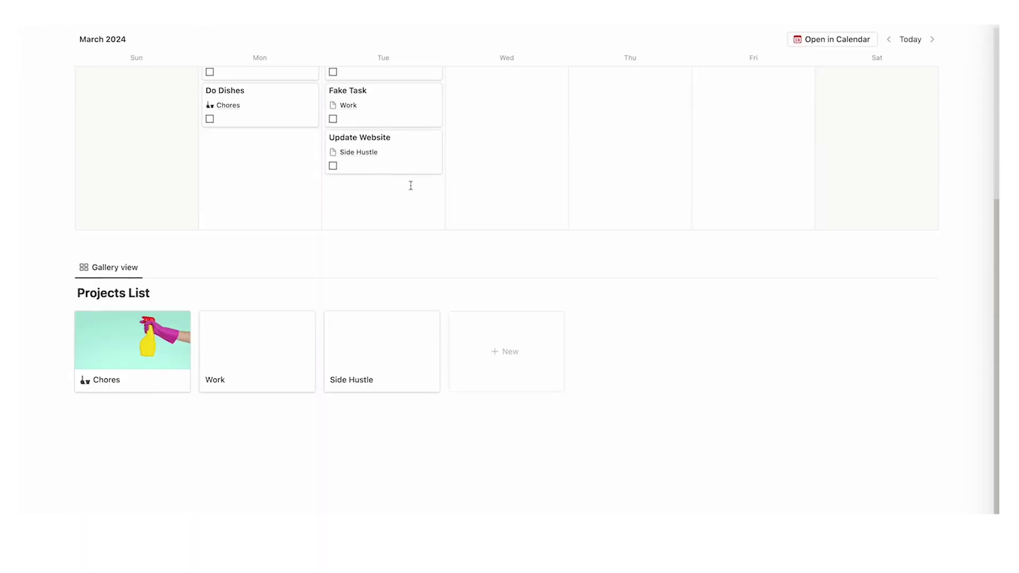
pyautogui.click(110, 355)
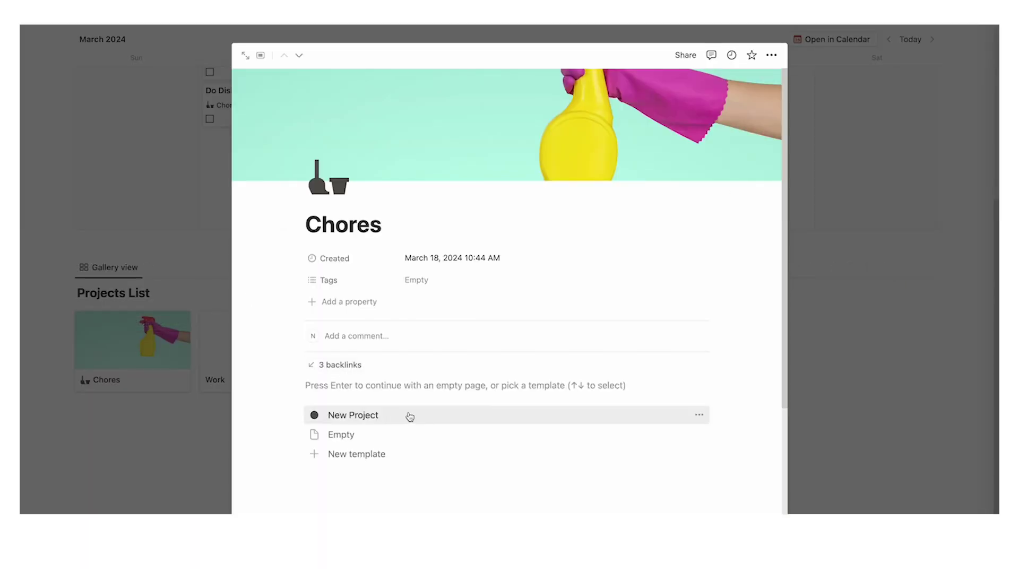
pyautogui.click(403, 419)
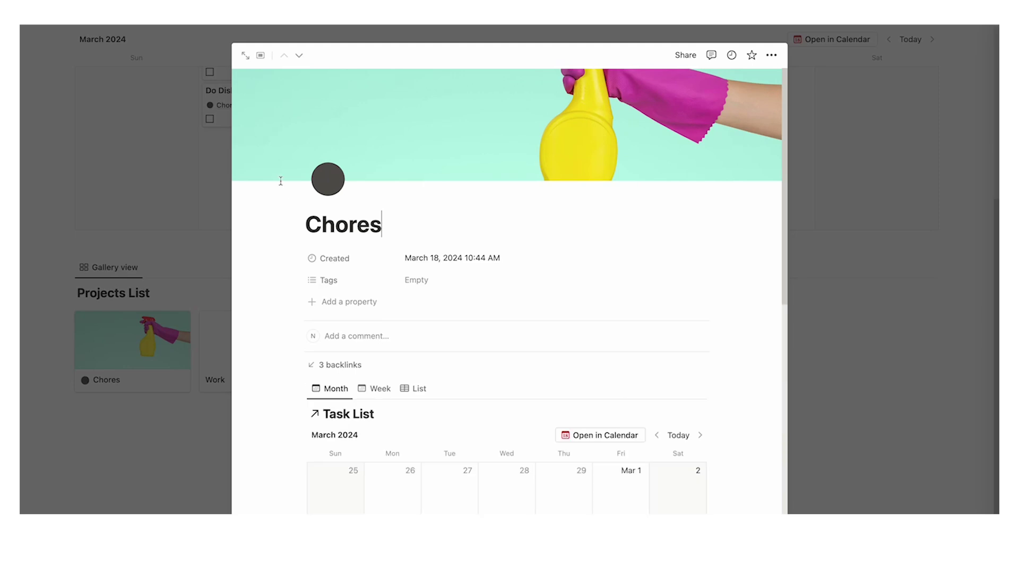
pyautogui.click(245, 55)
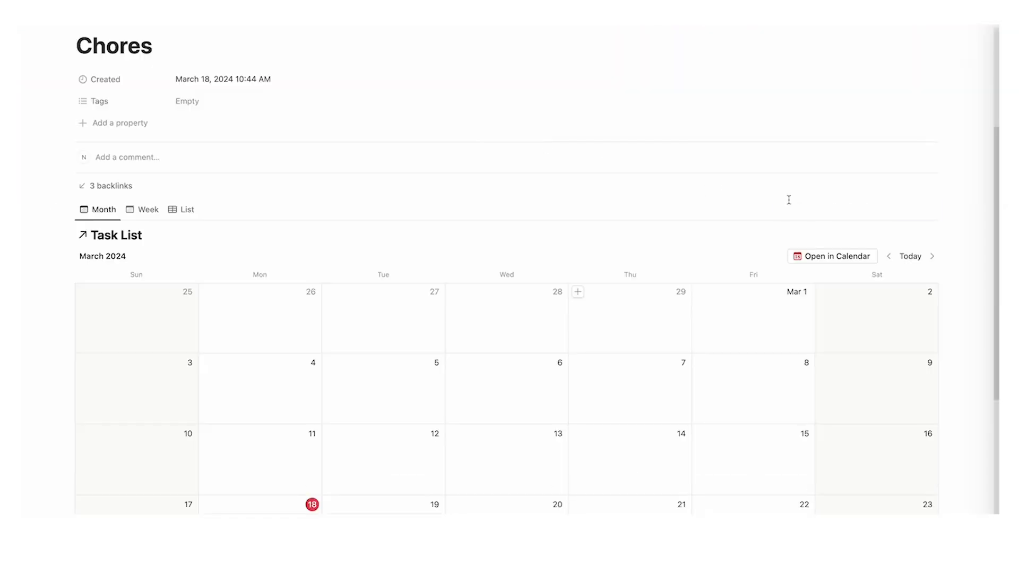
# Check the Projects List filter rule on the Chores page's Month view and look over its March 2024 tasks
pyautogui.click(789, 209)
pyautogui.click(99, 256)
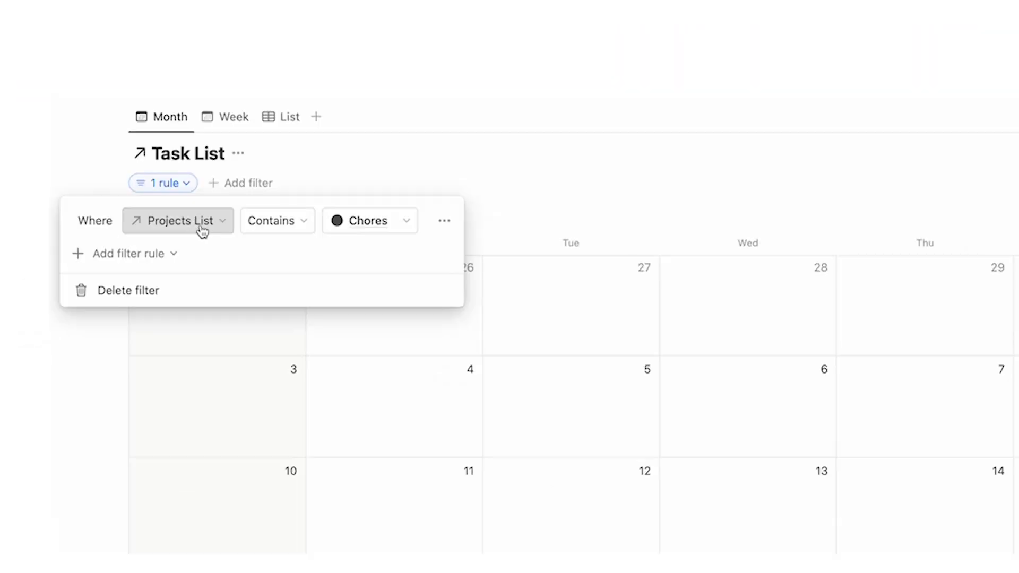
pyautogui.click(496, 268)
pyautogui.scroll(-5, 170, 286)
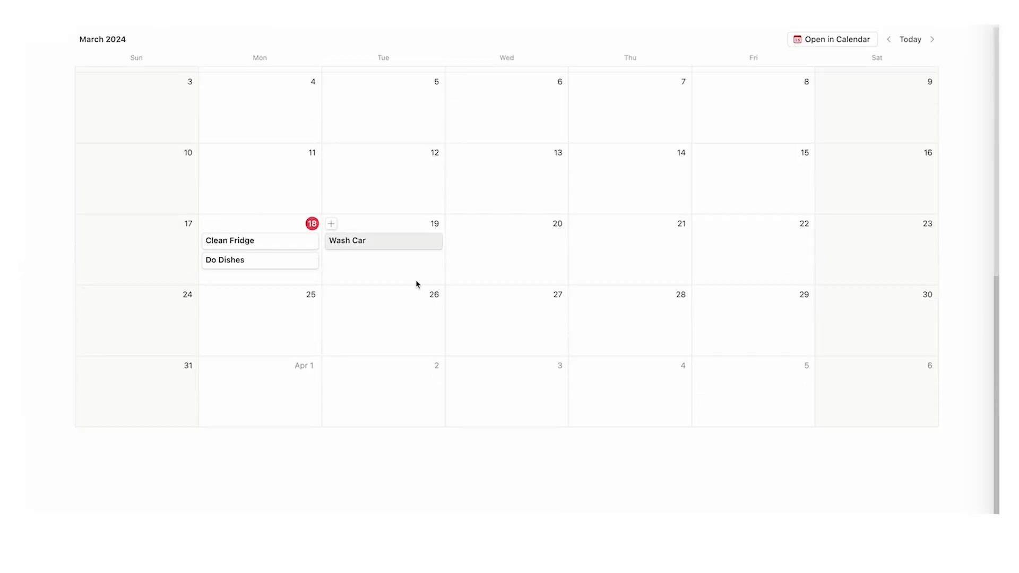
pyautogui.scroll(1, 509, 289)
pyautogui.scroll(6, 515, 292)
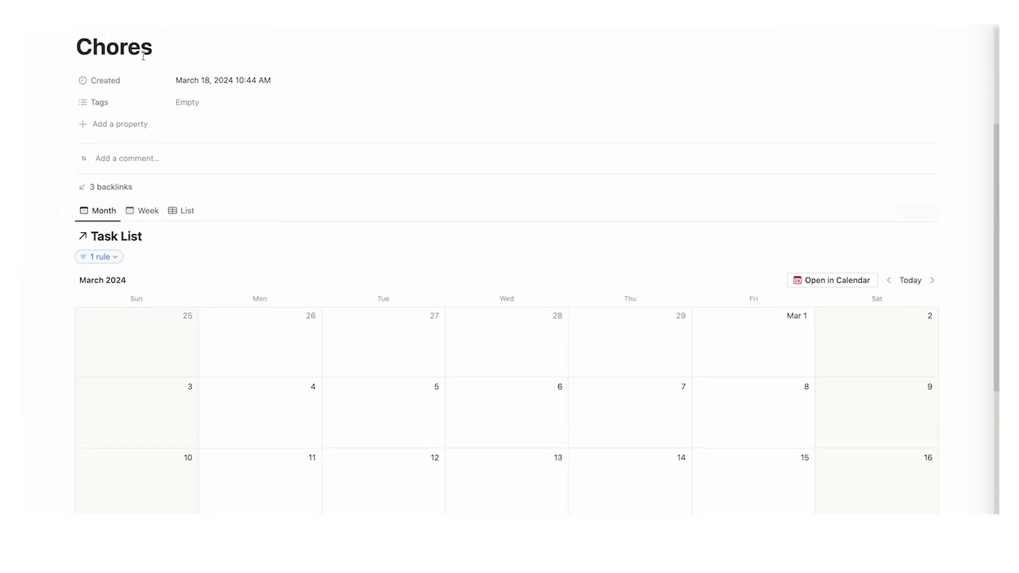
# Return to the Tasks page, then examine the Chores project's Month, Week and List task views in its preview
pyautogui.click(134, 24)
pyautogui.click(98, 66)
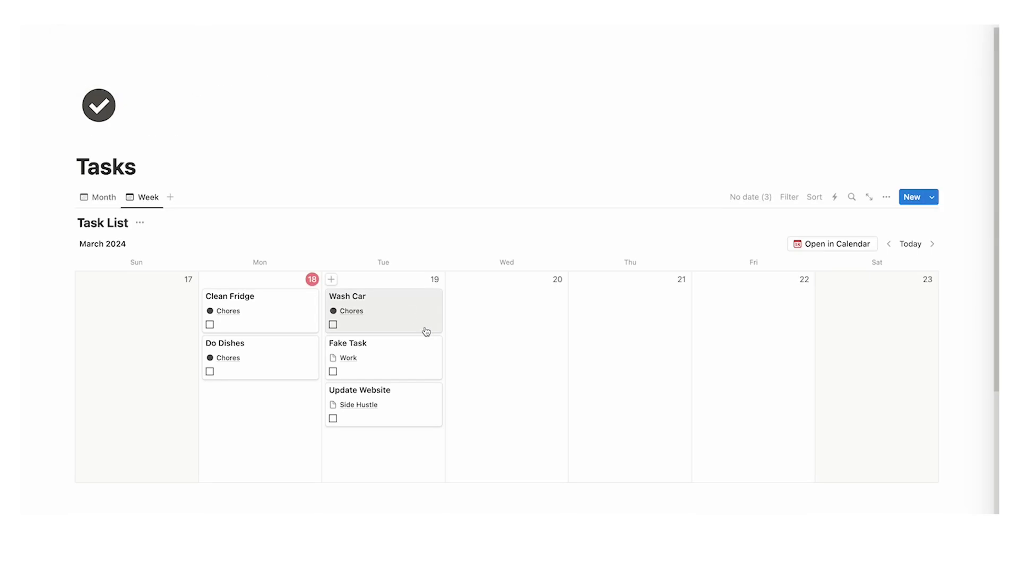
pyautogui.scroll(-5, 582, 418)
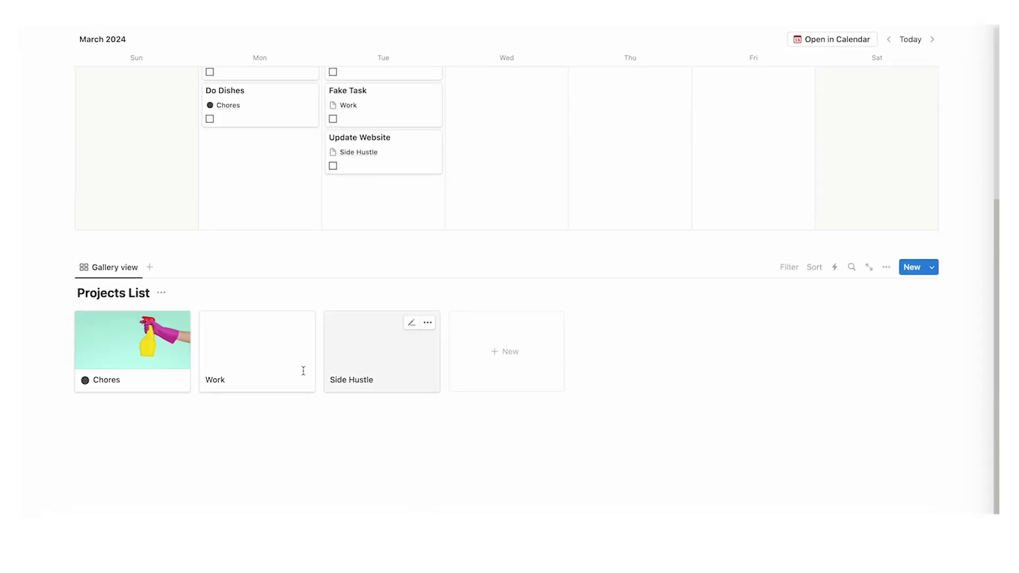
pyautogui.click(175, 369)
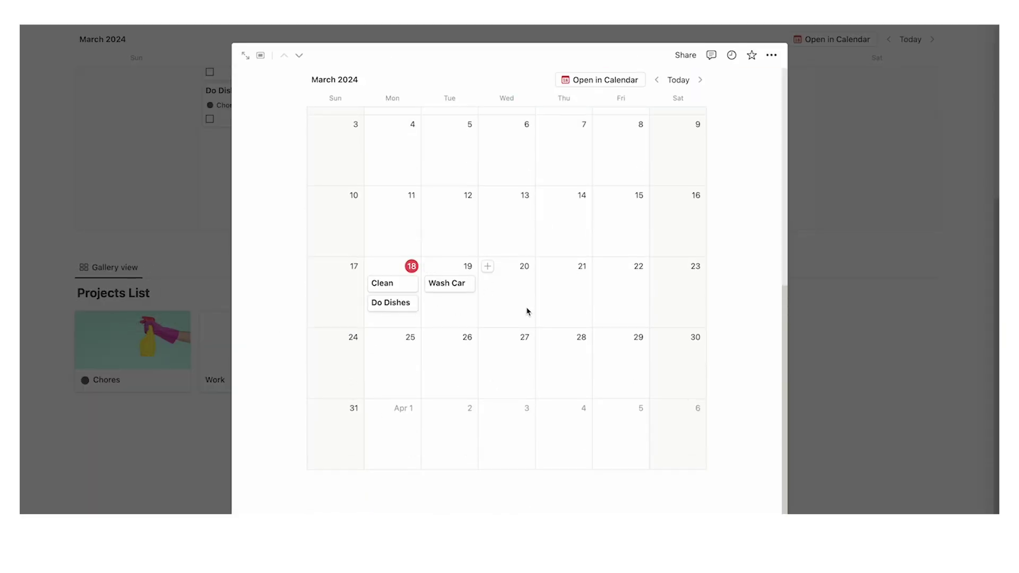
pyautogui.scroll(4, 527, 317)
pyautogui.click(374, 226)
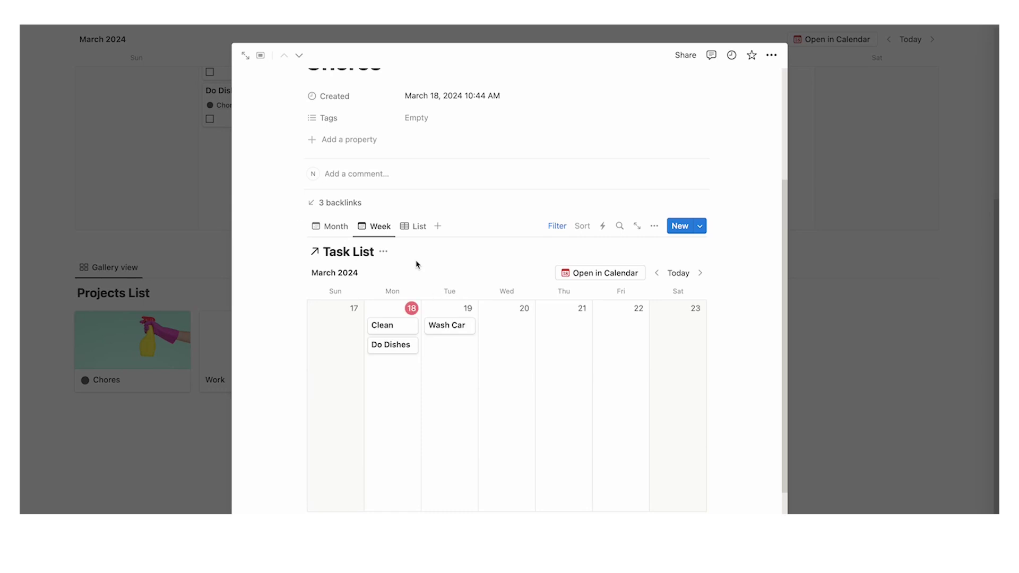
pyautogui.click(415, 228)
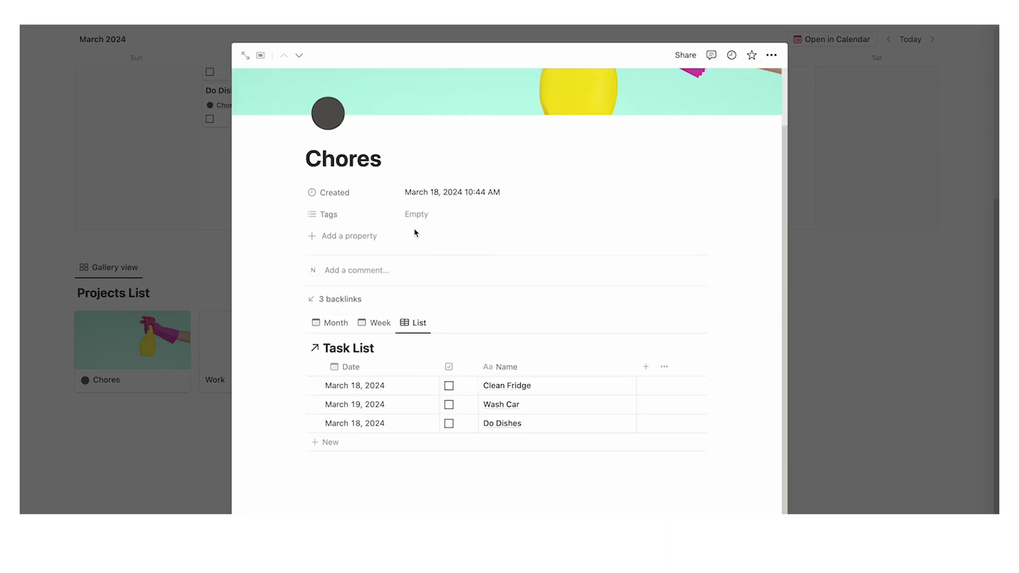
pyautogui.click(822, 167)
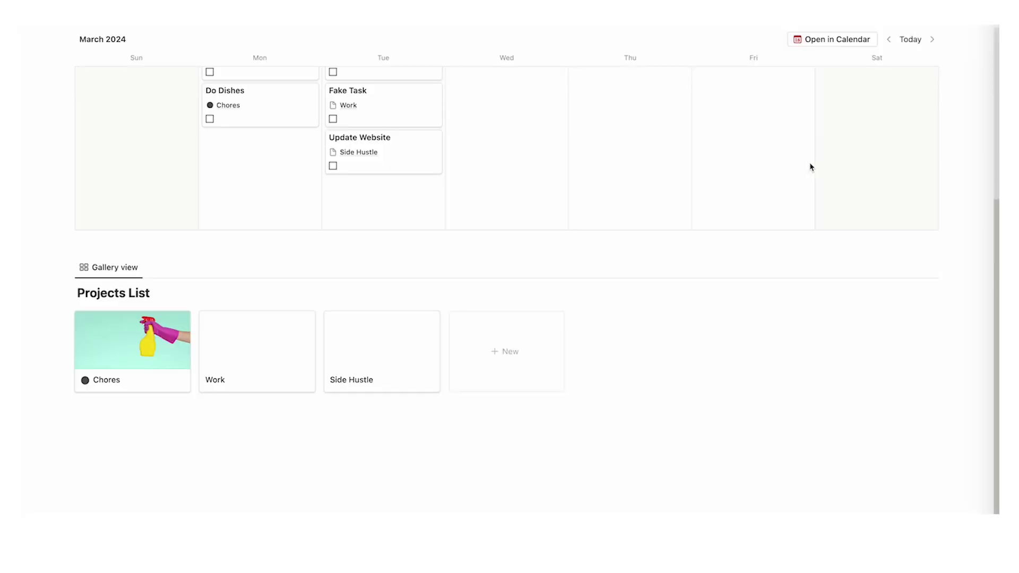
# Open the Work project and apply the New Project template to it
pyautogui.click(221, 375)
pyautogui.click(376, 317)
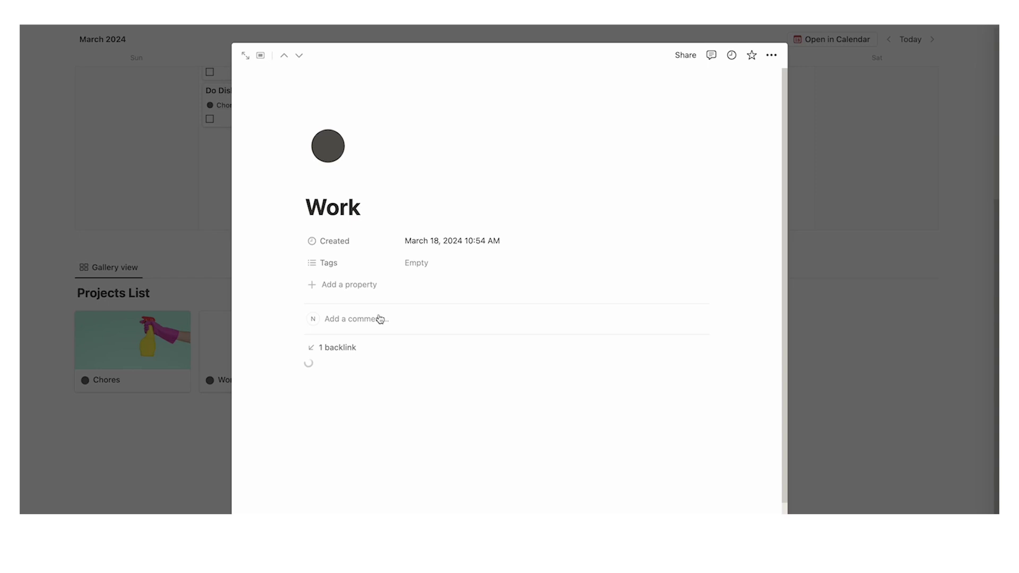
pyautogui.scroll(-6, 400, 254)
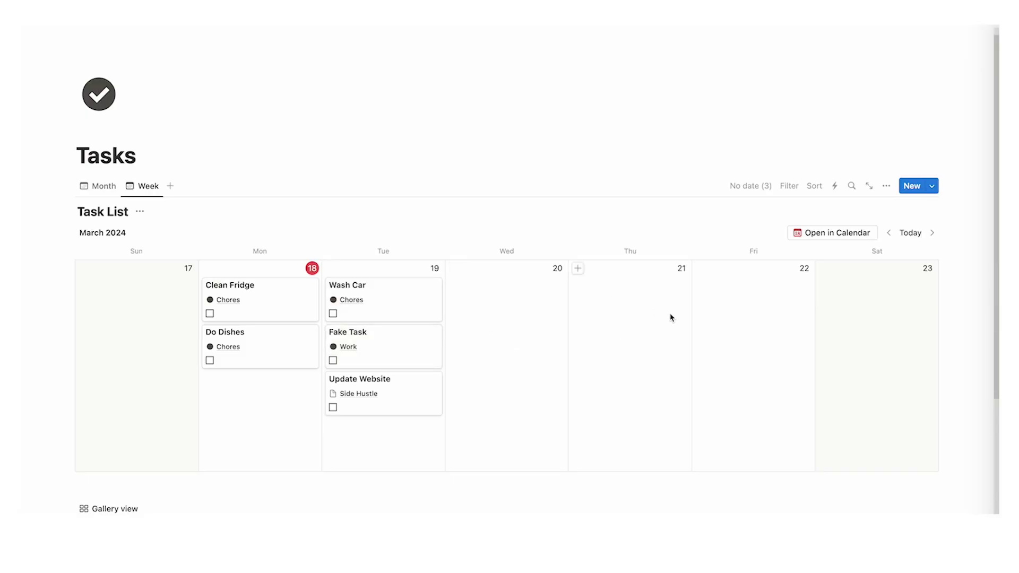
pyautogui.click(932, 186)
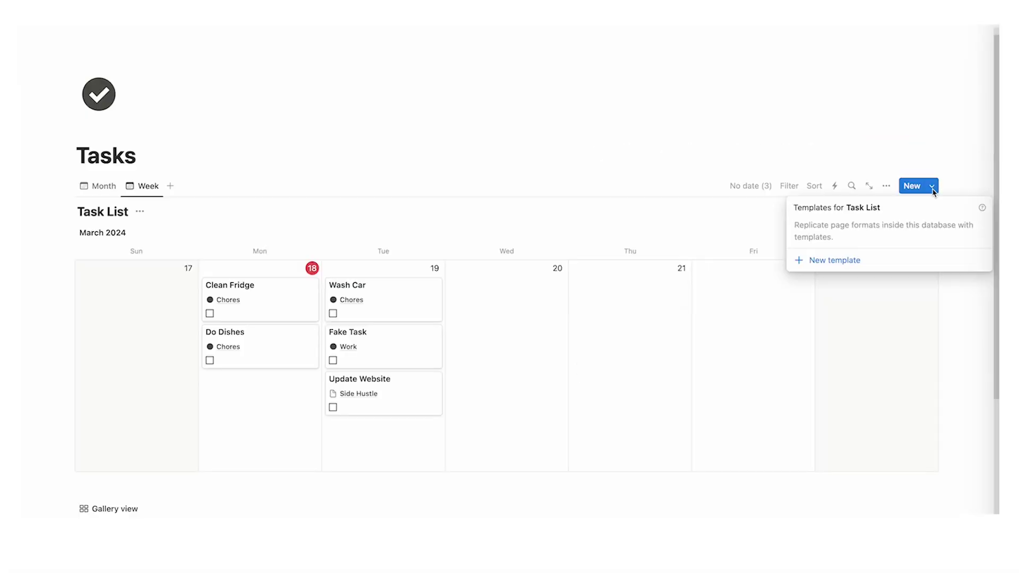
pyautogui.press('Escape')
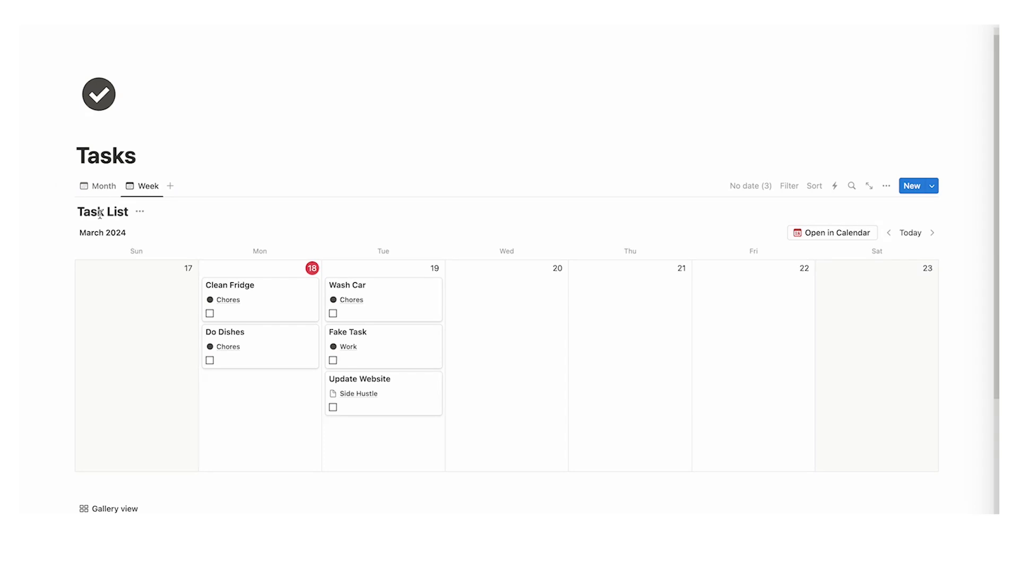
pyautogui.scroll(-3, 178, 313)
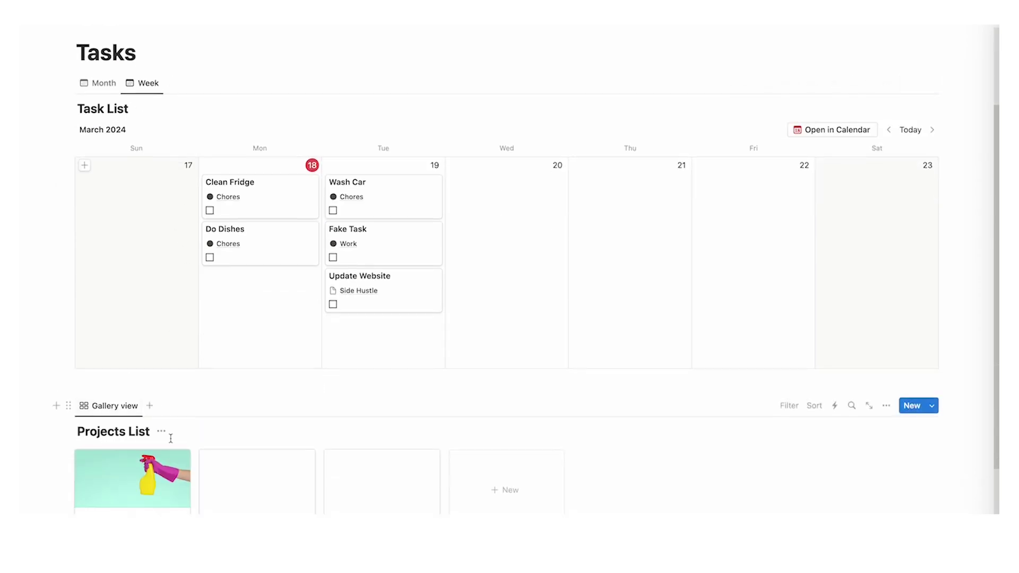
pyautogui.scroll(3, 193, 433)
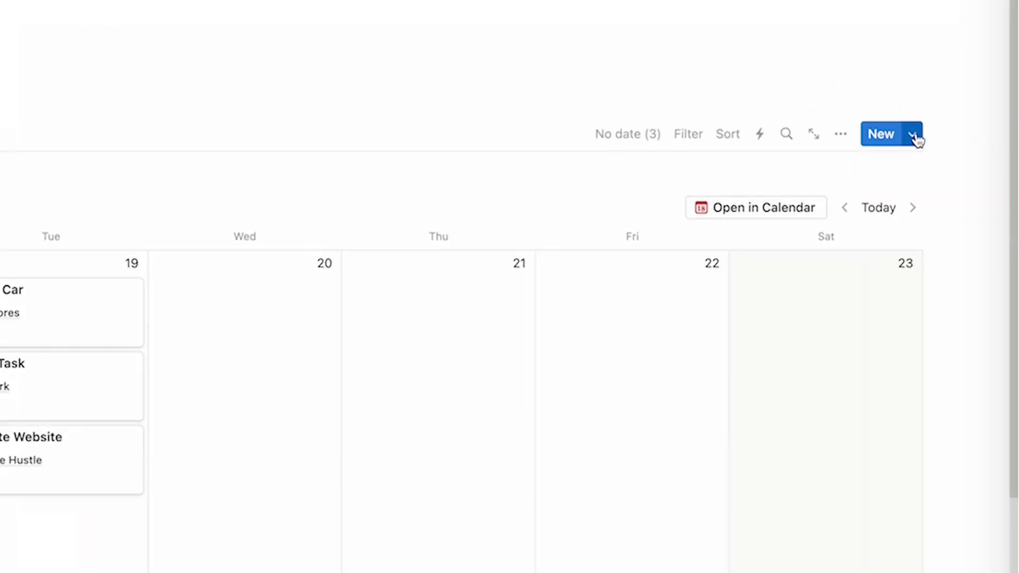
# Create a Task List template titled "Gutter Cleaning" and link it to the Chores project
pyautogui.click(932, 172)
pyautogui.click(785, 253)
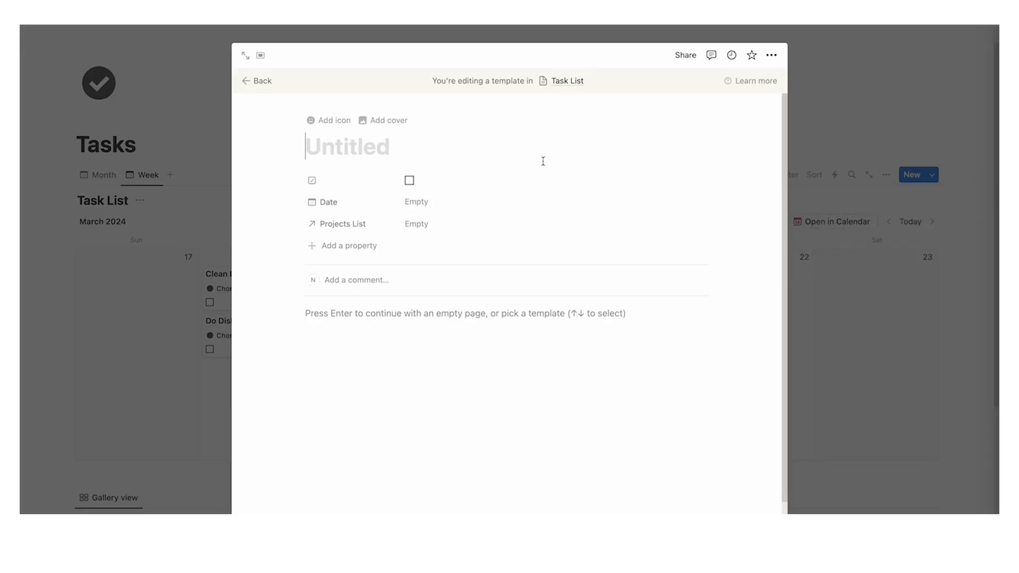
pyautogui.write('Gutter ')
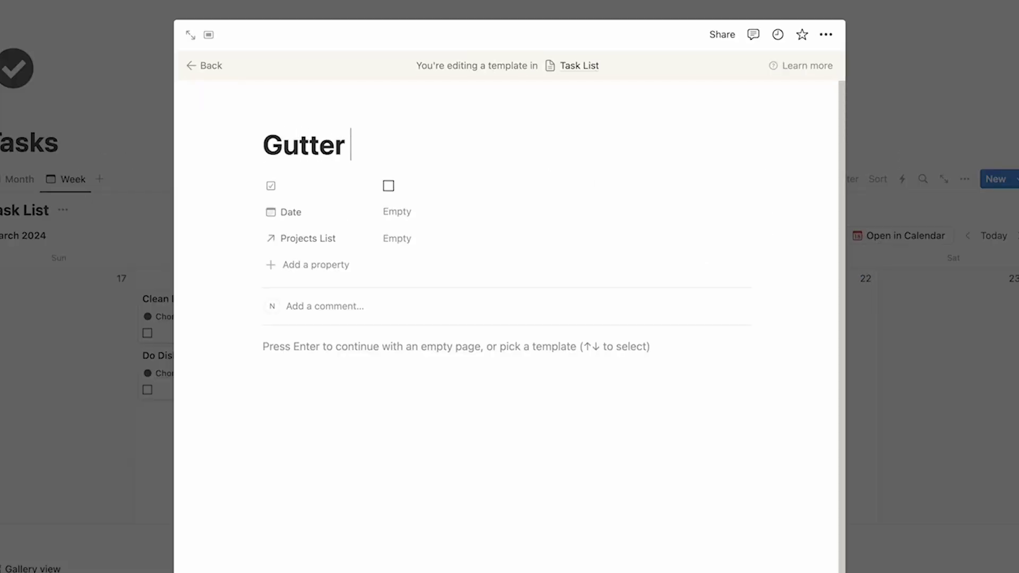
pyautogui.write('Cleaning')
pyautogui.click(397, 238)
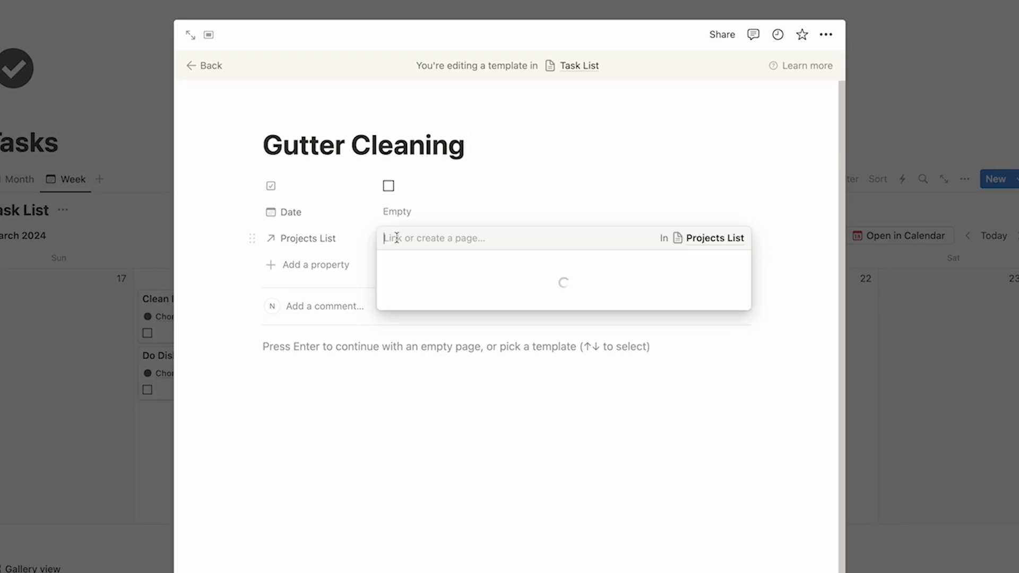
pyautogui.click(443, 282)
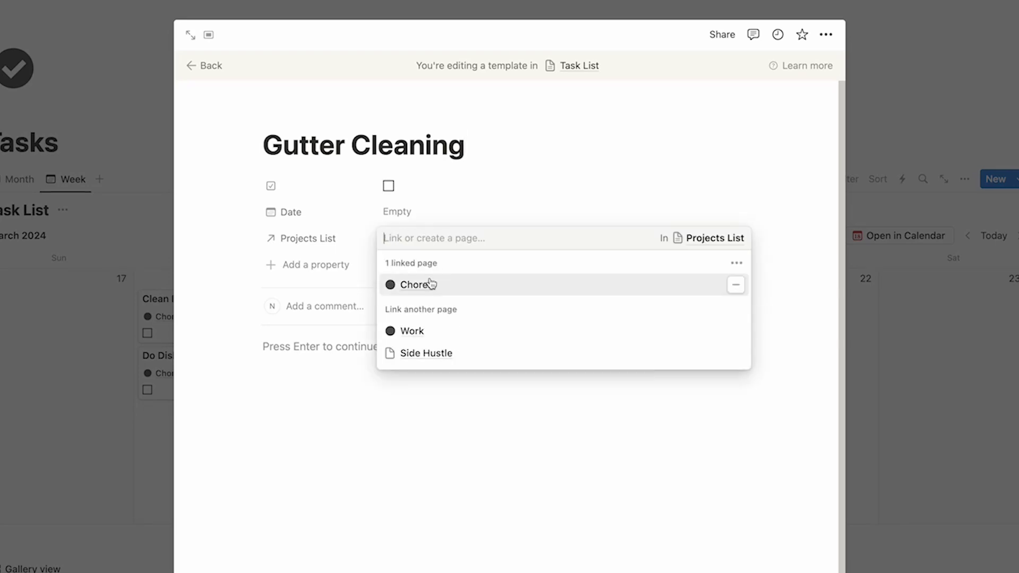
pyautogui.click(216, 237)
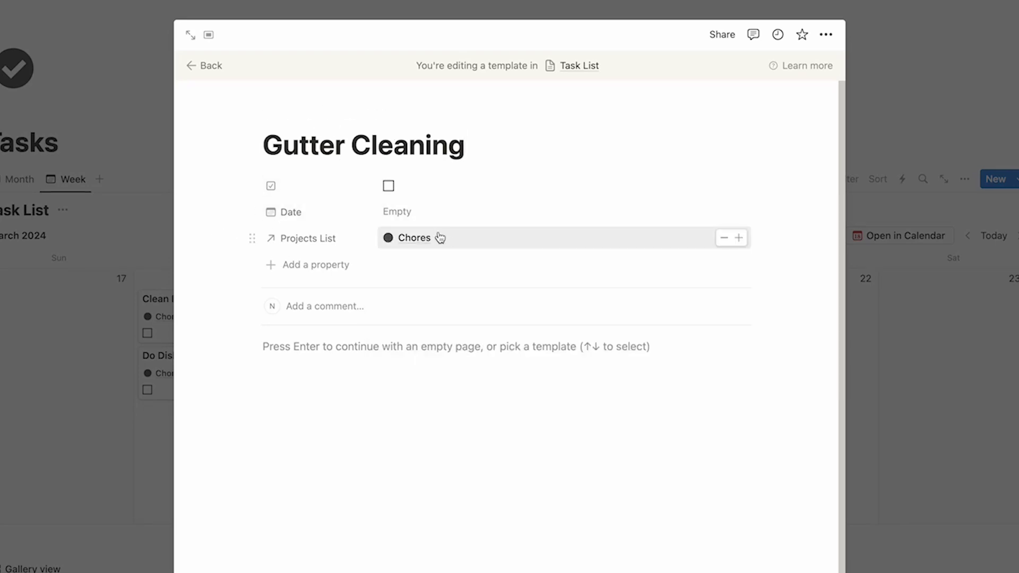
# Give the Gutter Cleaning template a dark circle icon with an empty page body, and close the template
pyautogui.click(295, 114)
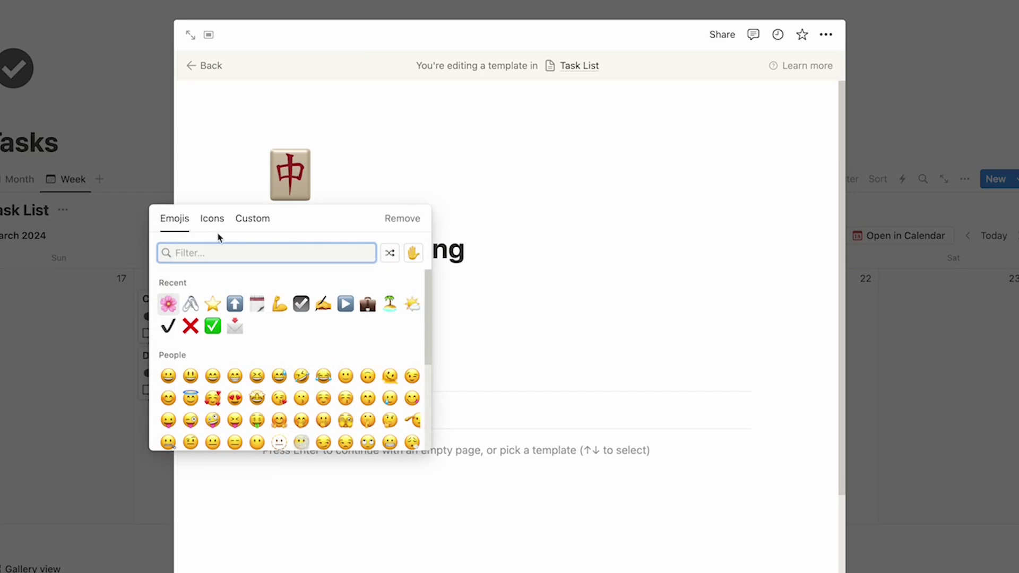
pyautogui.click(212, 218)
pyautogui.click(168, 304)
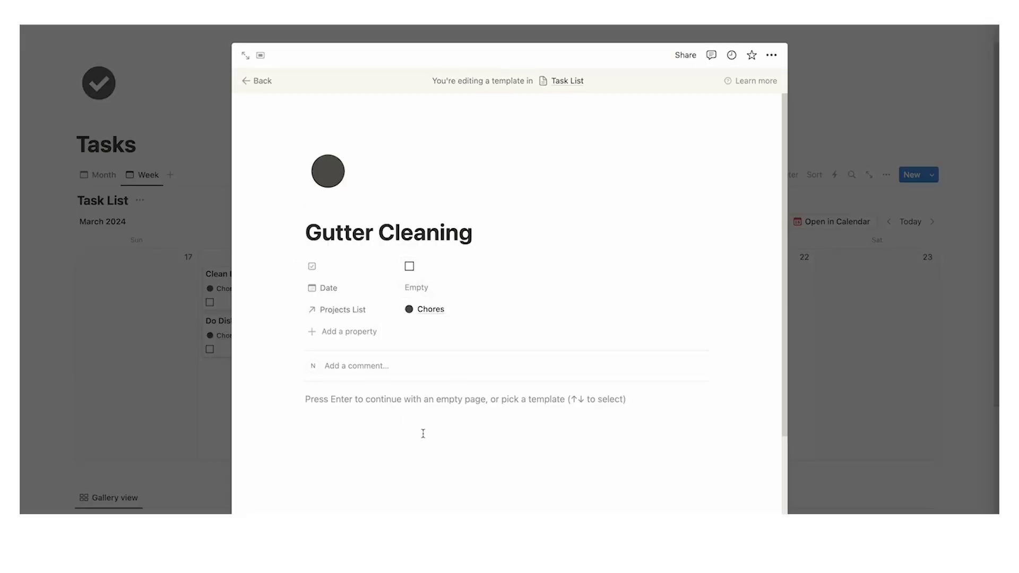
pyautogui.click(423, 433)
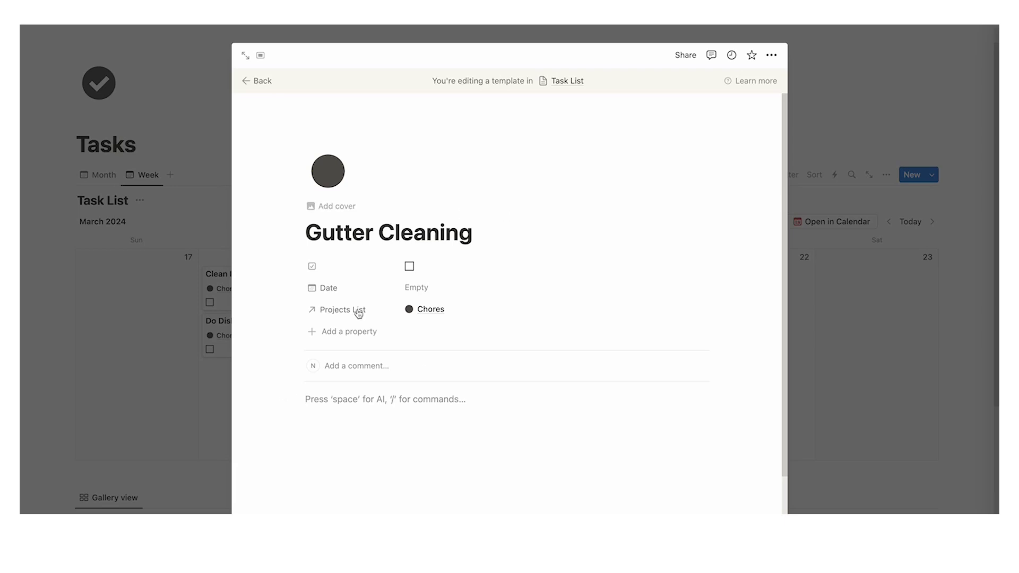
pyautogui.click(853, 294)
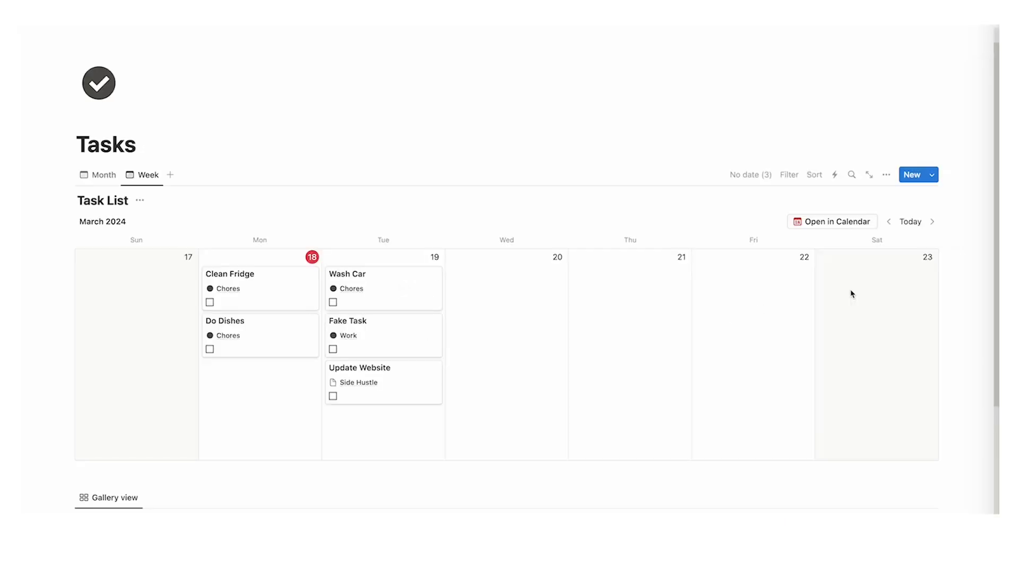
# Examine the repeat frequency options for the Gutter Cleaning template and leave them without choosing one
pyautogui.click(933, 174)
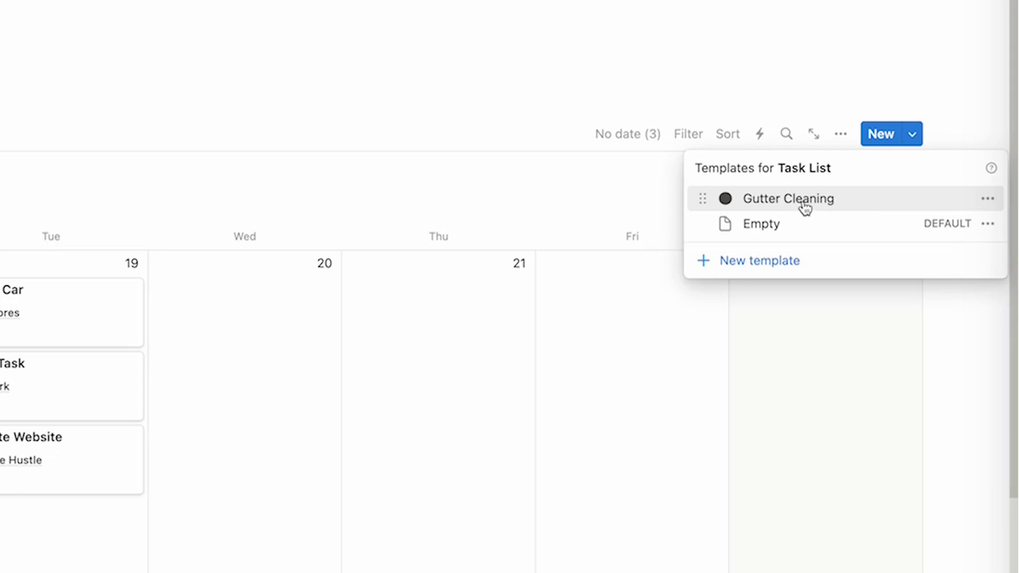
pyautogui.click(988, 201)
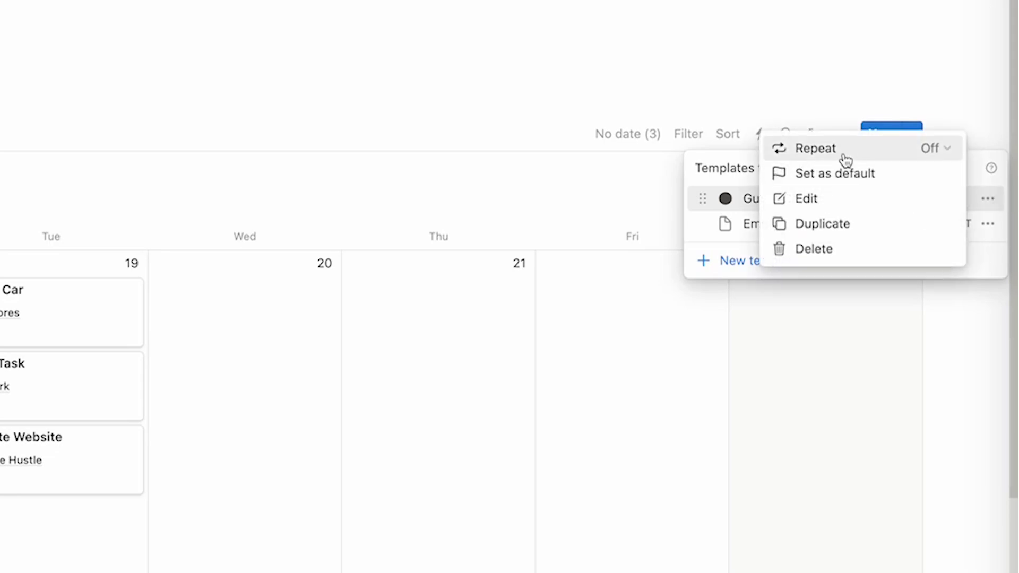
pyautogui.click(930, 154)
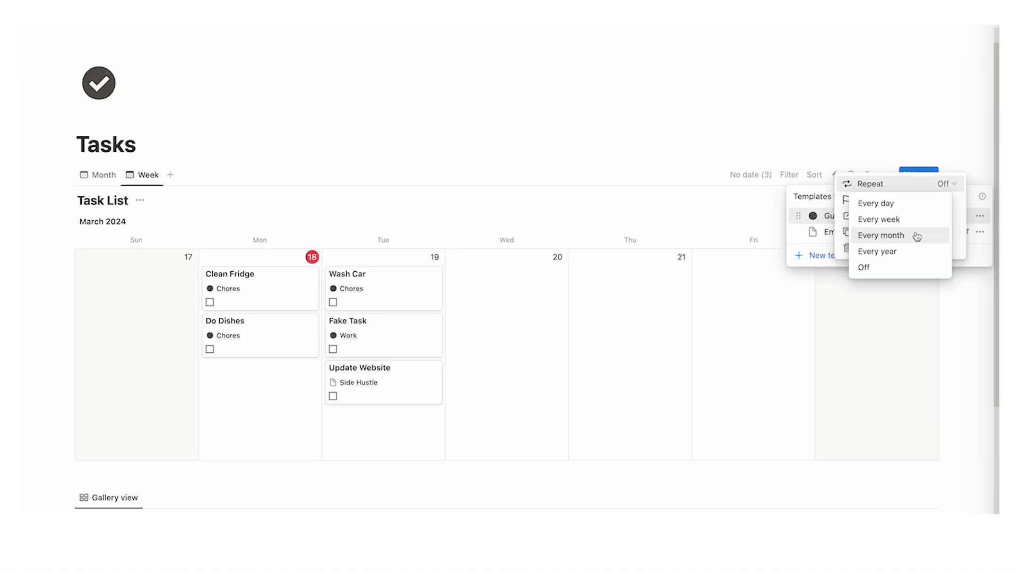
pyautogui.click(727, 309)
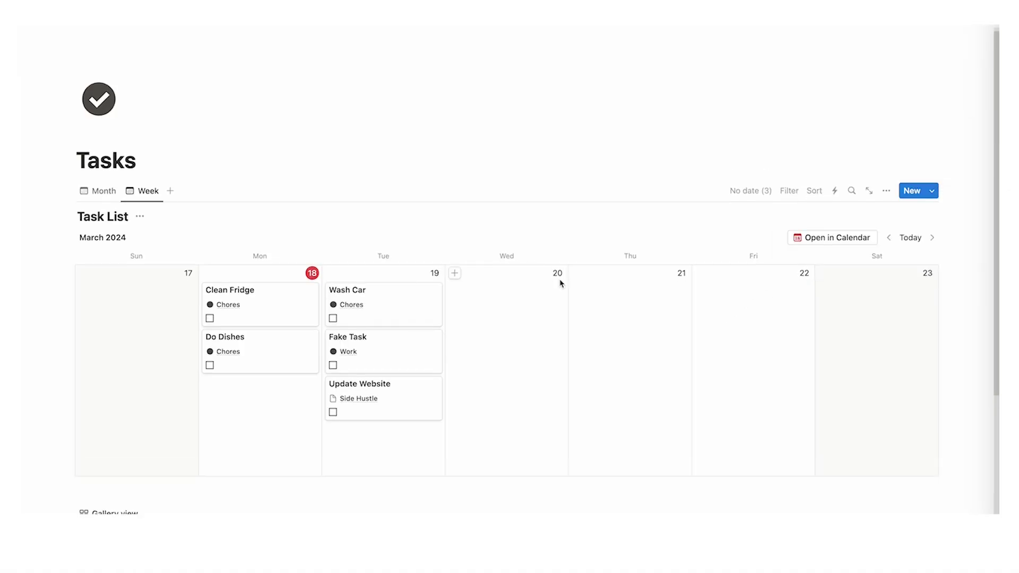
# Open the Chores project from the Projects List and delete its Created property
pyautogui.scroll(-4, 555, 279)
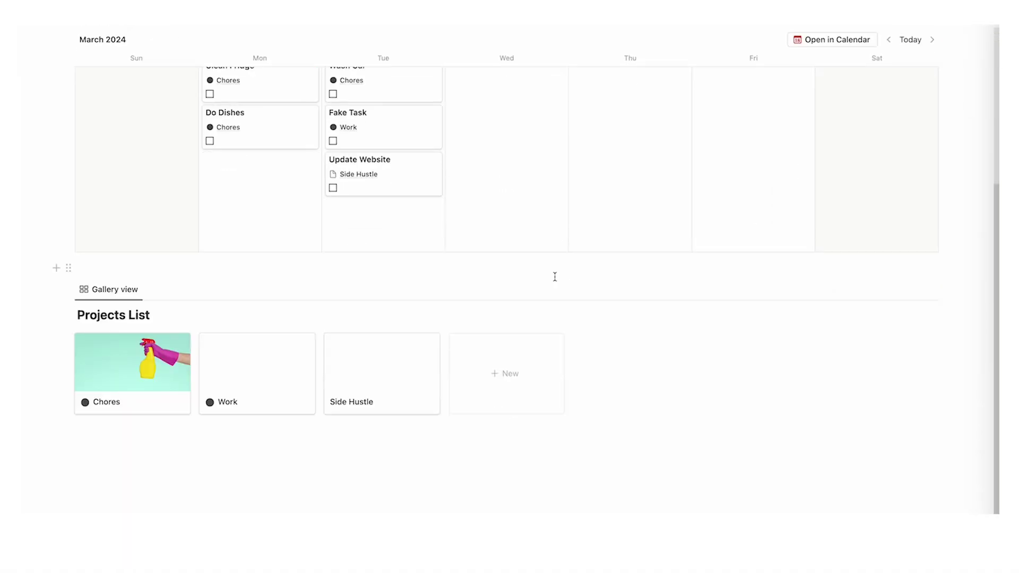
pyautogui.click(148, 369)
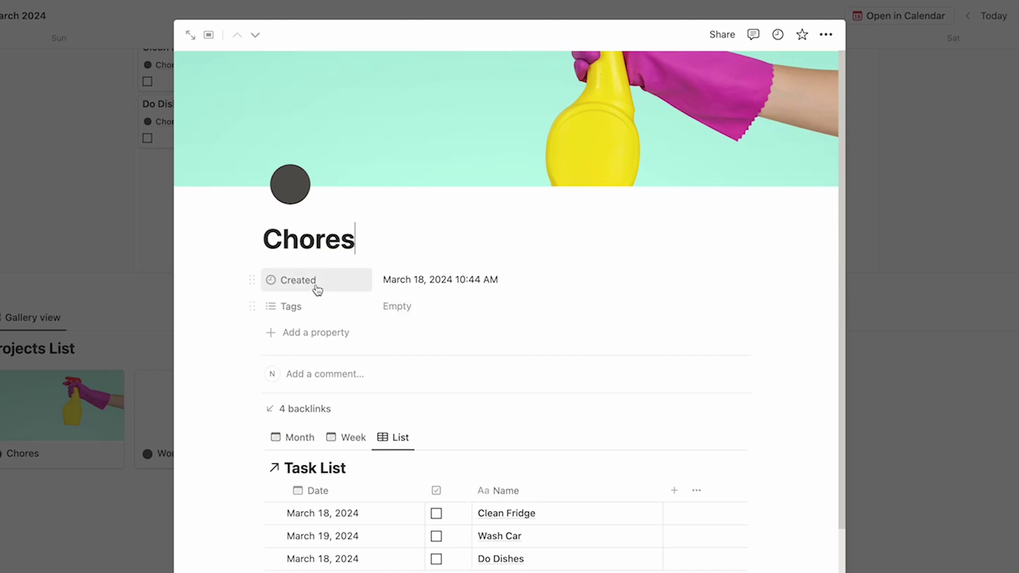
pyautogui.click(249, 280)
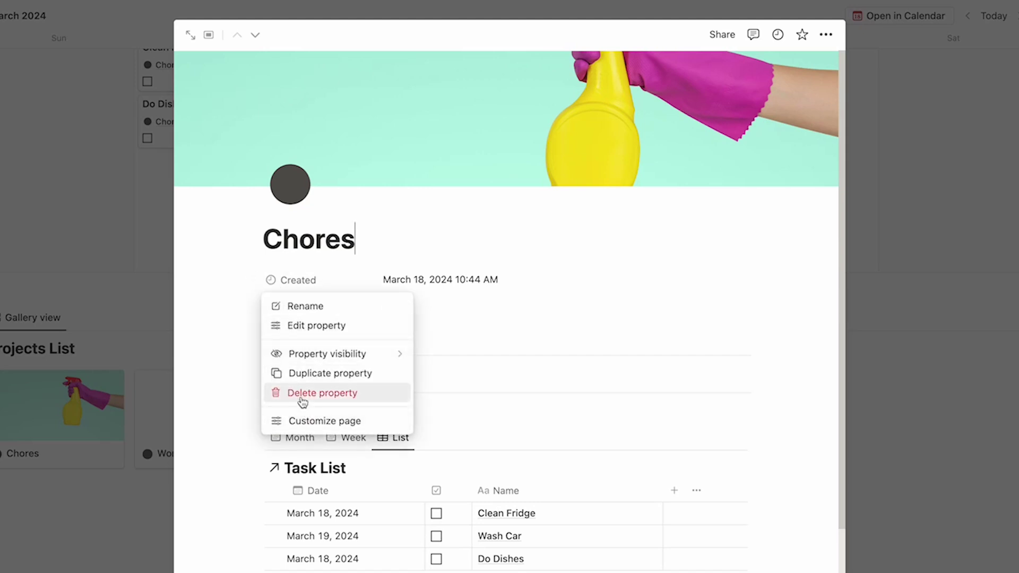
pyautogui.click(395, 394)
pyautogui.click(473, 317)
# Open the options for the Tags property on the Chores page
pyautogui.click(261, 280)
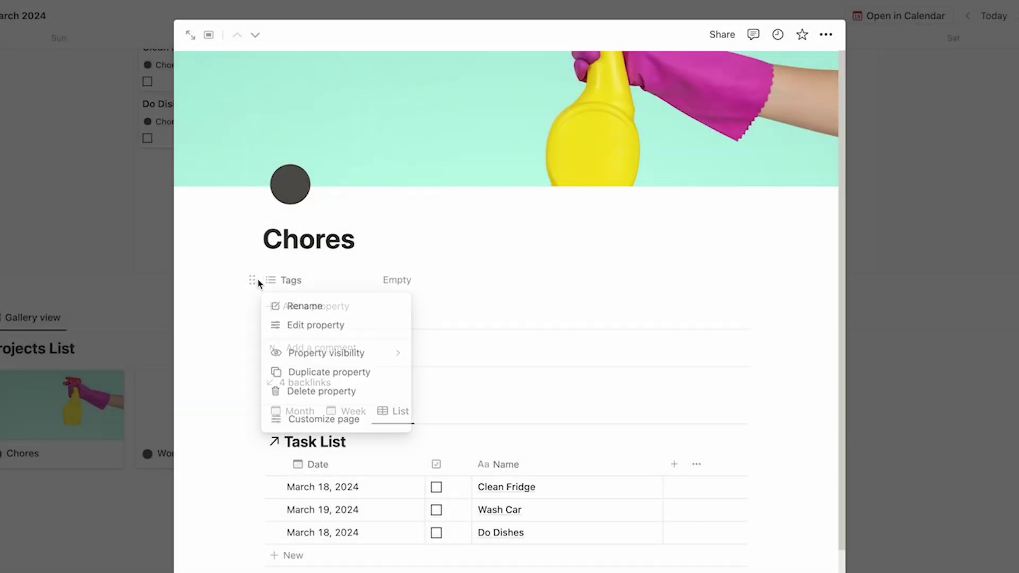